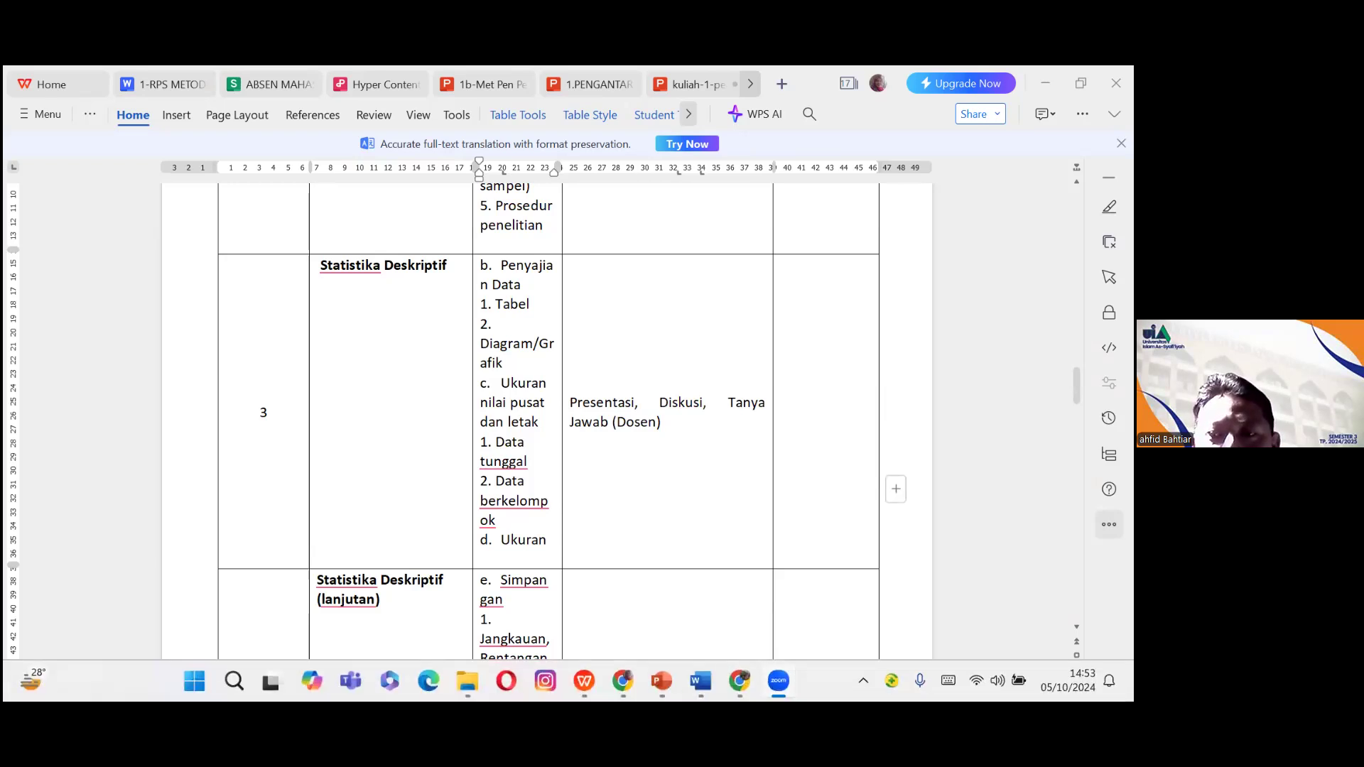
Step: Launch IBM SPSS Statistics 25 and open the recent file input analisis jalur.sav
mouse_move(700, 681)
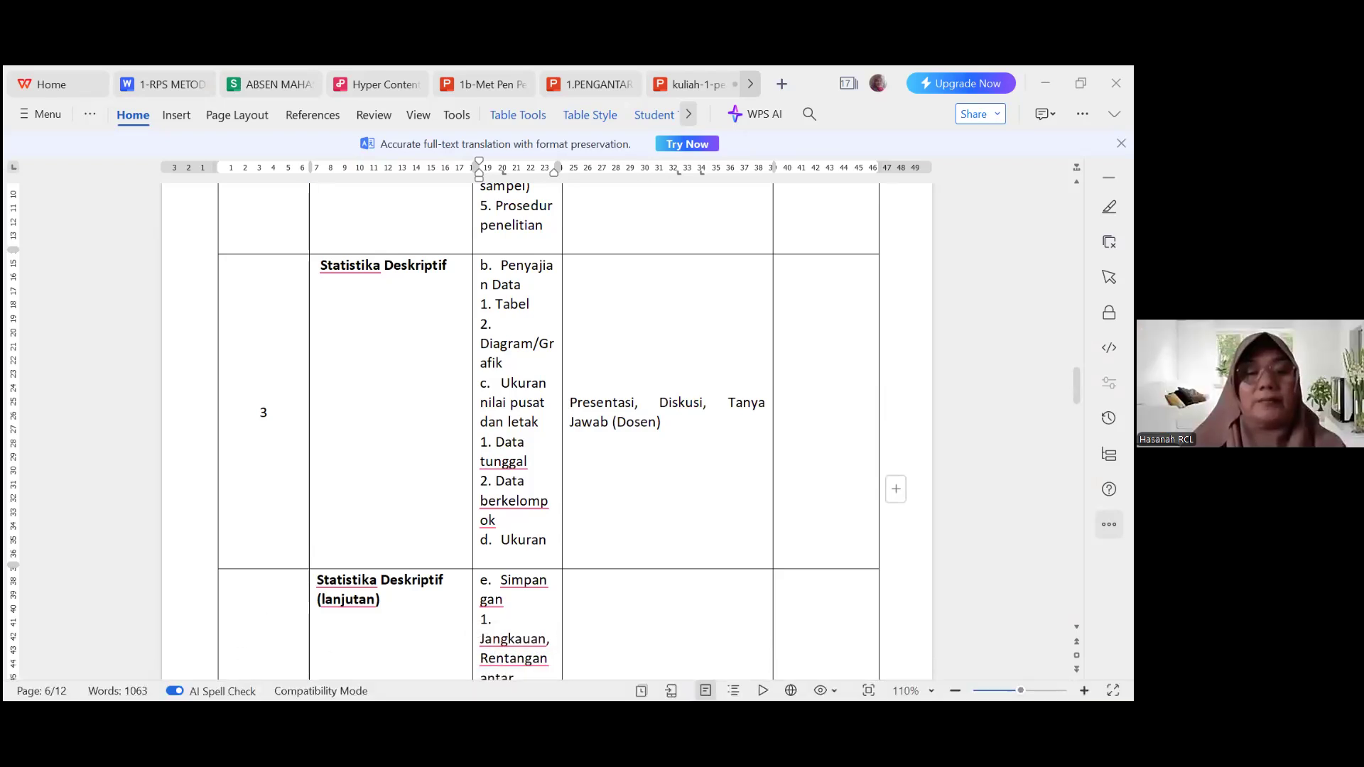
left_click(195, 680)
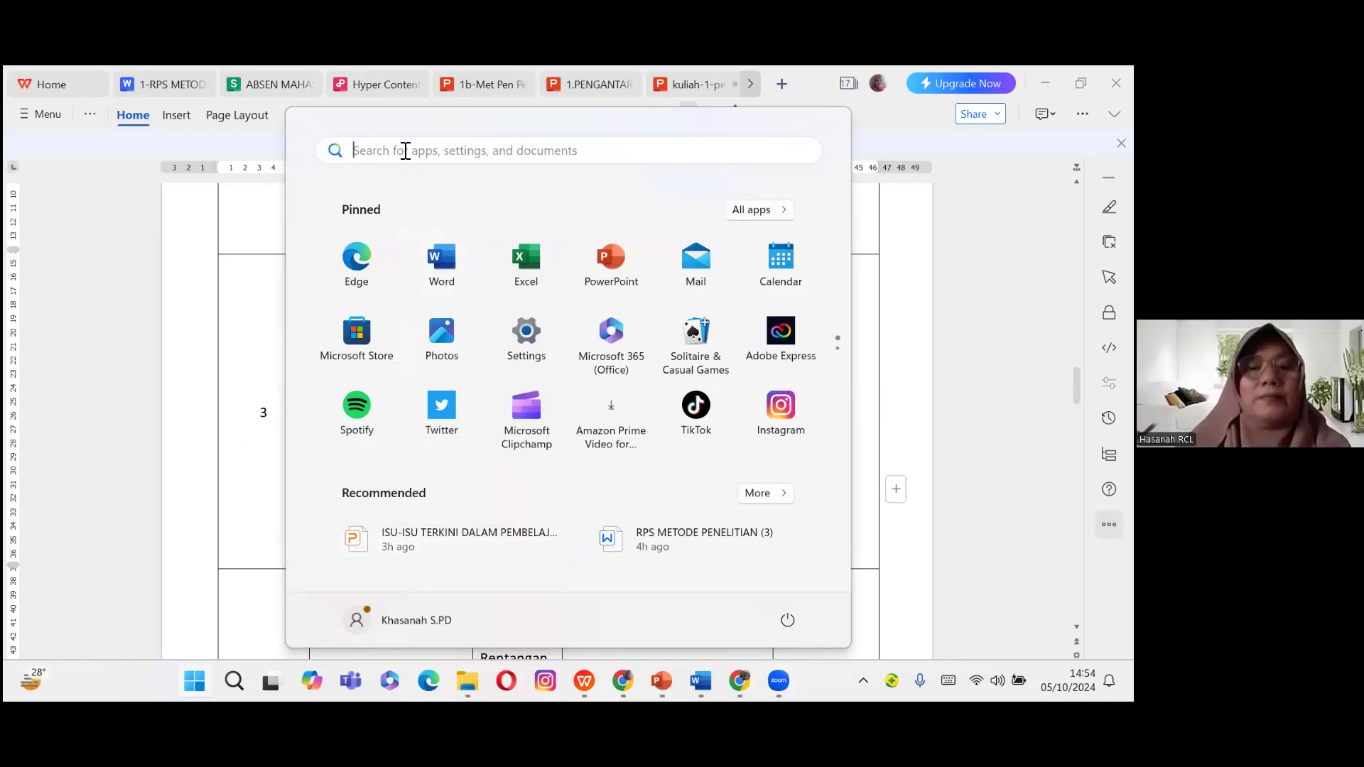
type("sp")
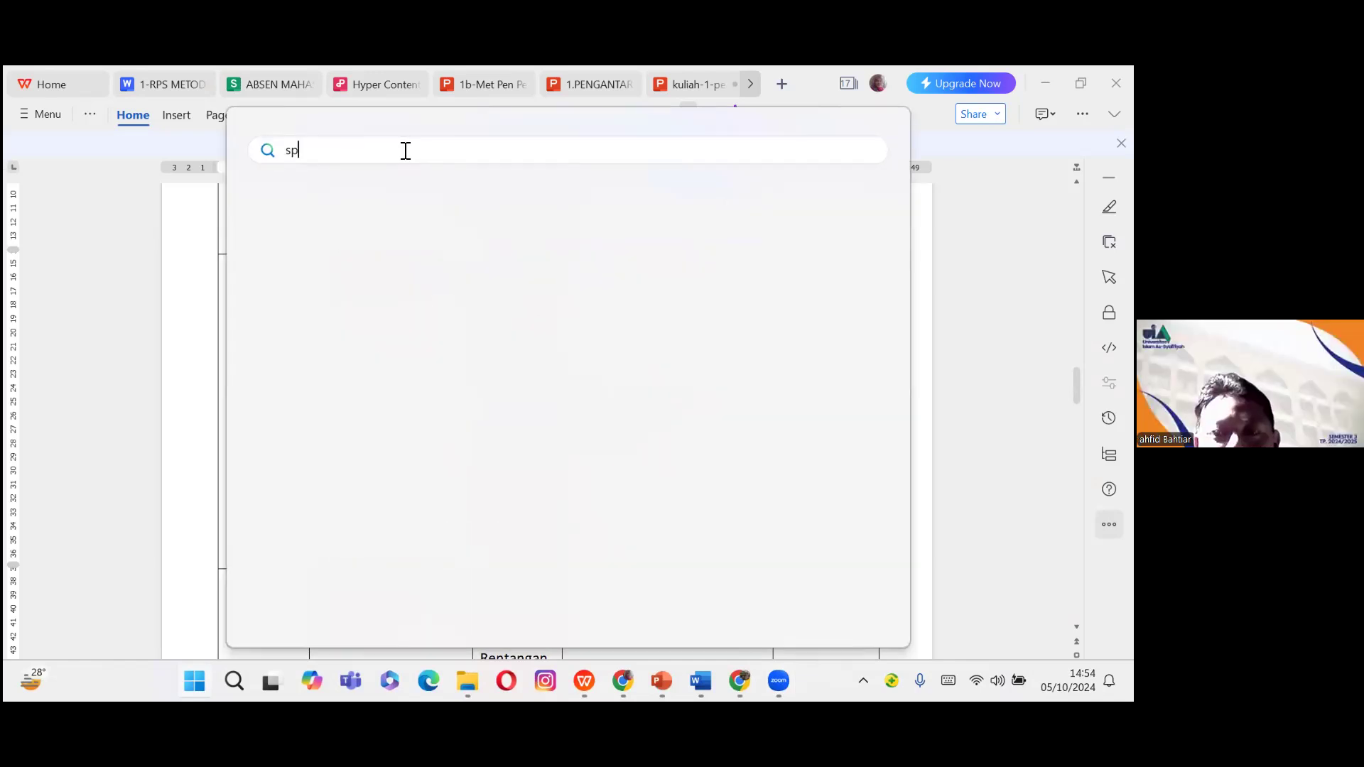
type("s")
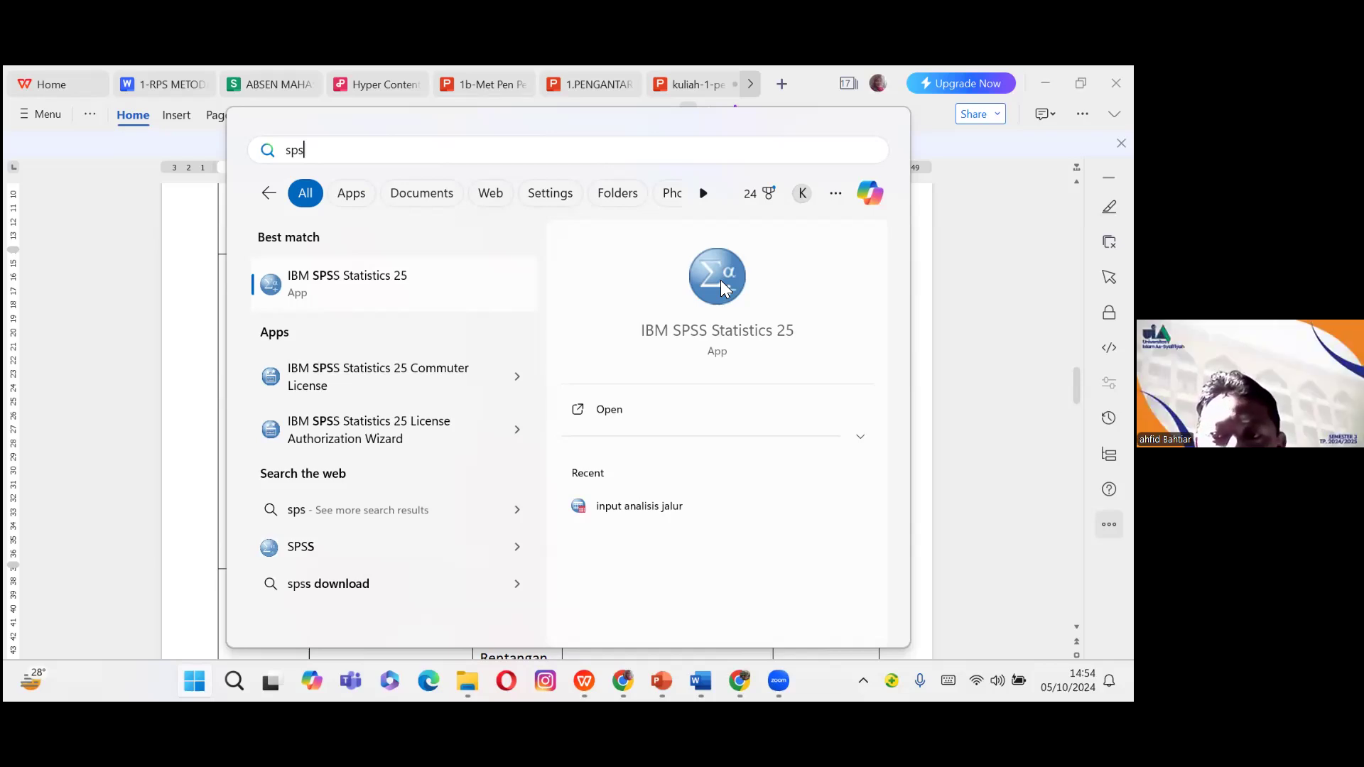
left_click(721, 280)
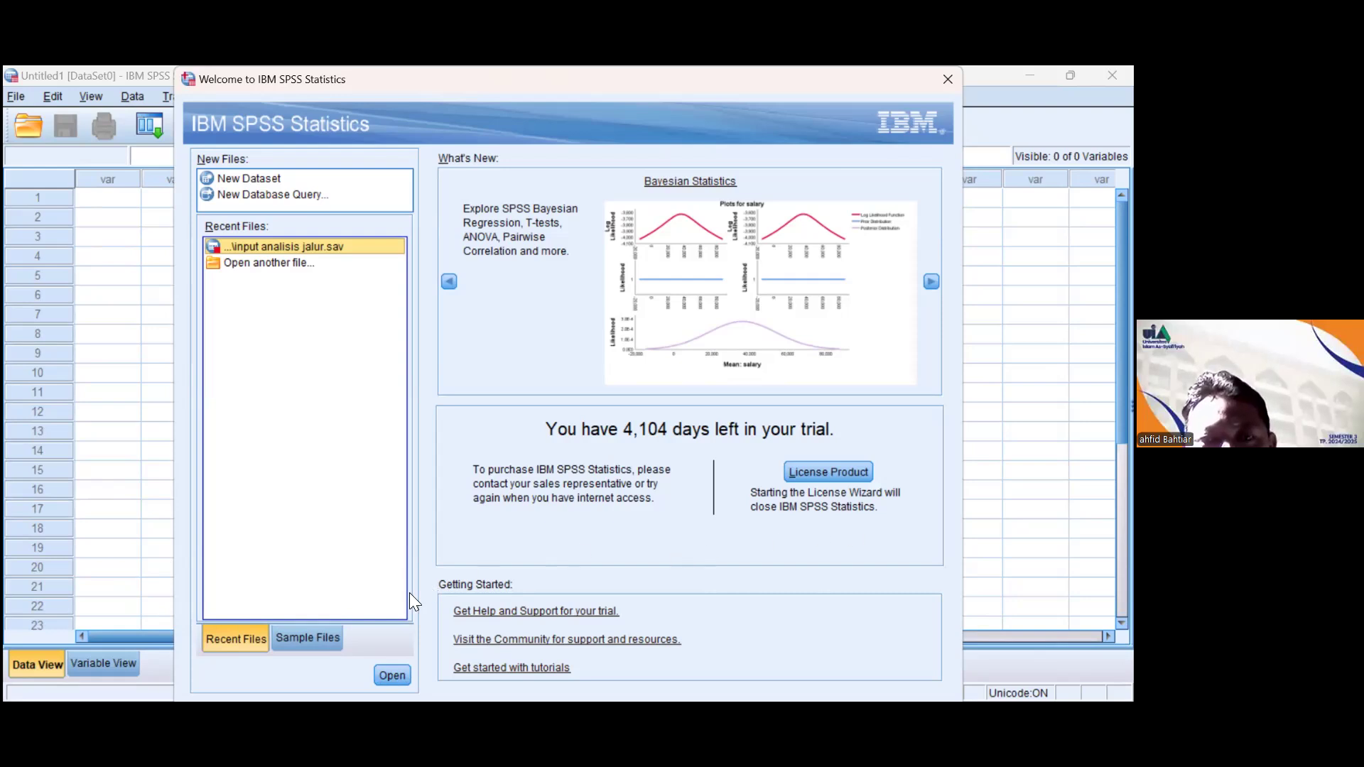
left_click(392, 676)
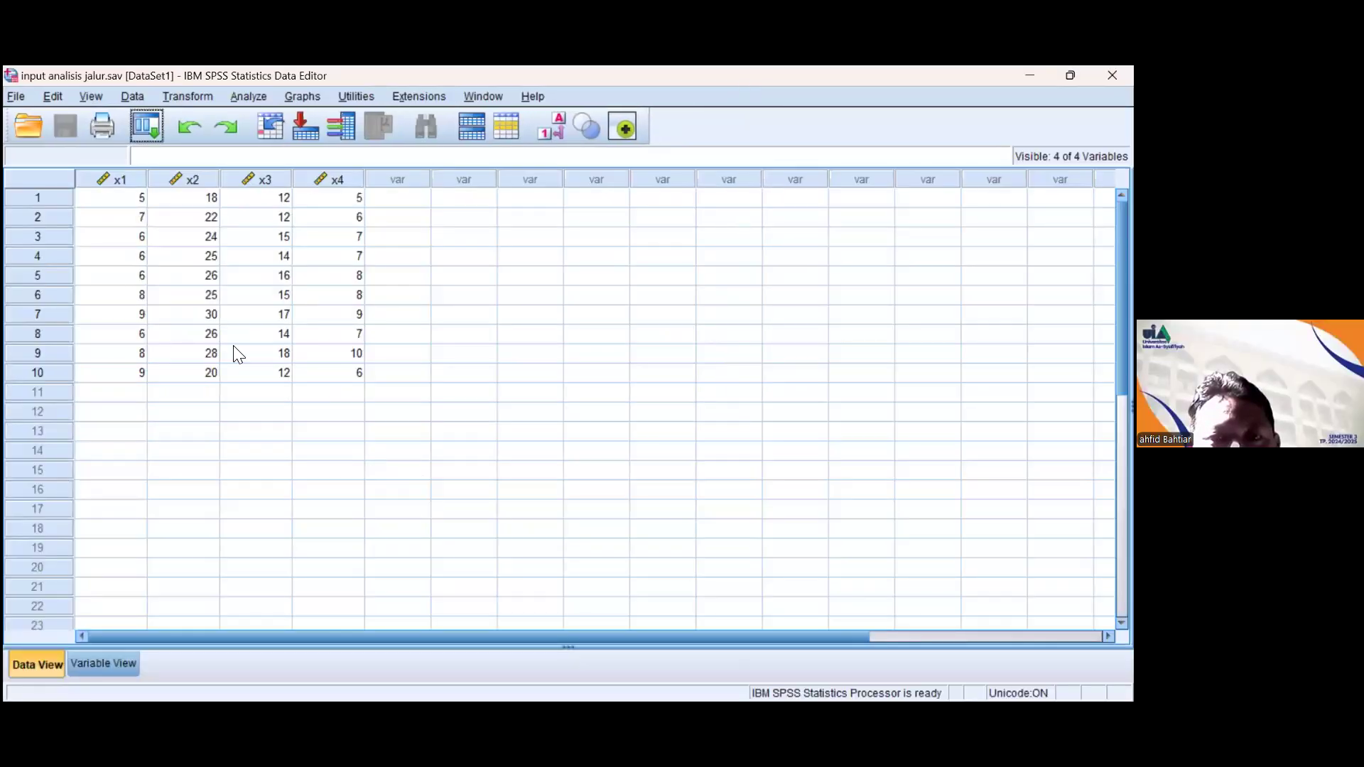
Step: Clear the values of the x1 column and create a new empty dataset
left_click(128, 178)
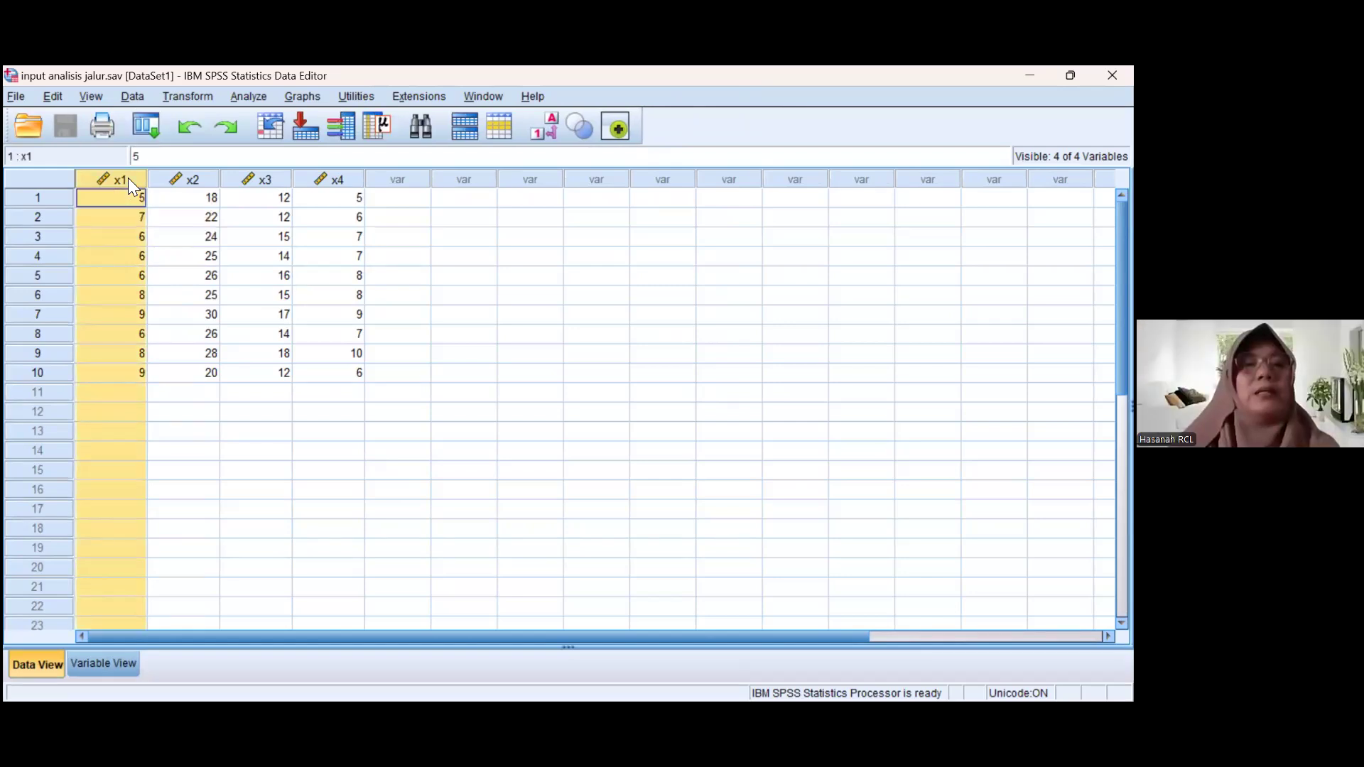
key("BackSpace")
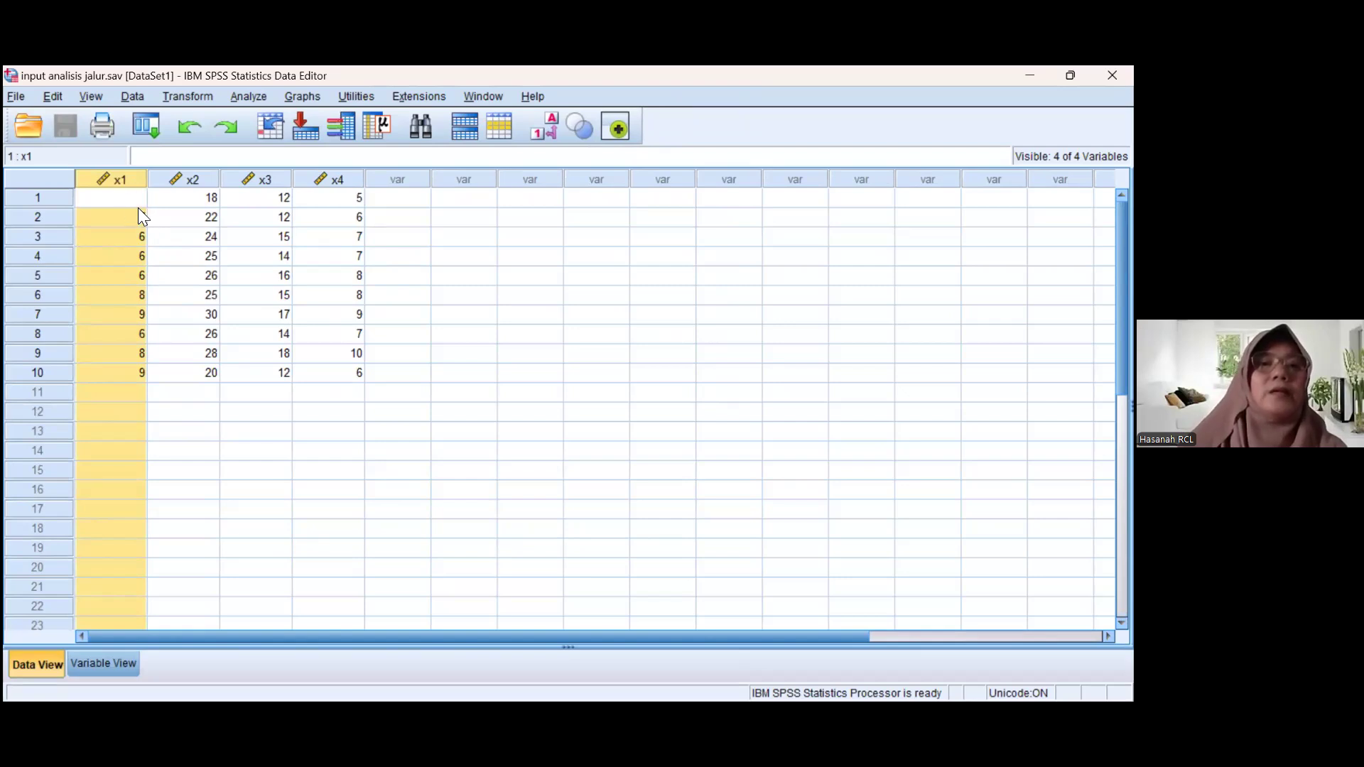
left_click(12, 94)
mouse_move(35, 121)
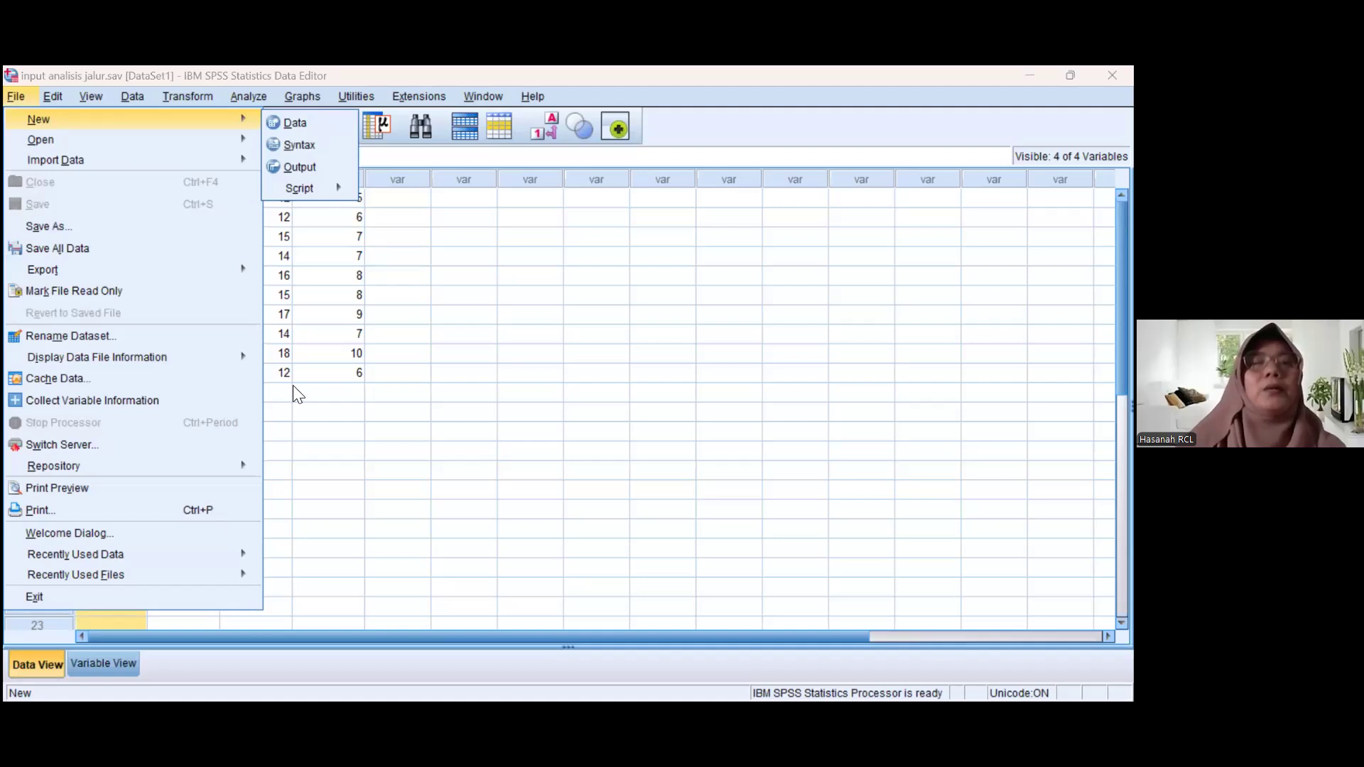
left_click(14, 98)
left_click(14, 98)
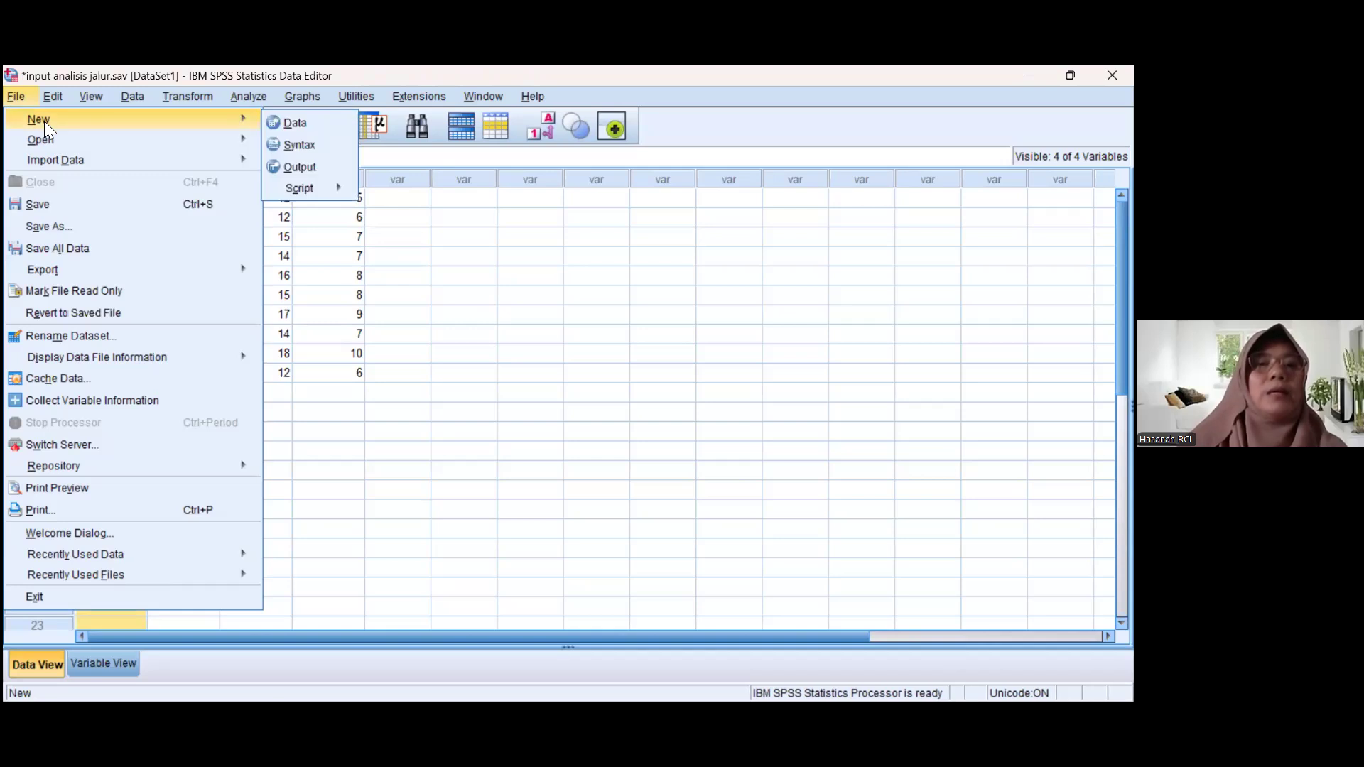
left_click(300, 122)
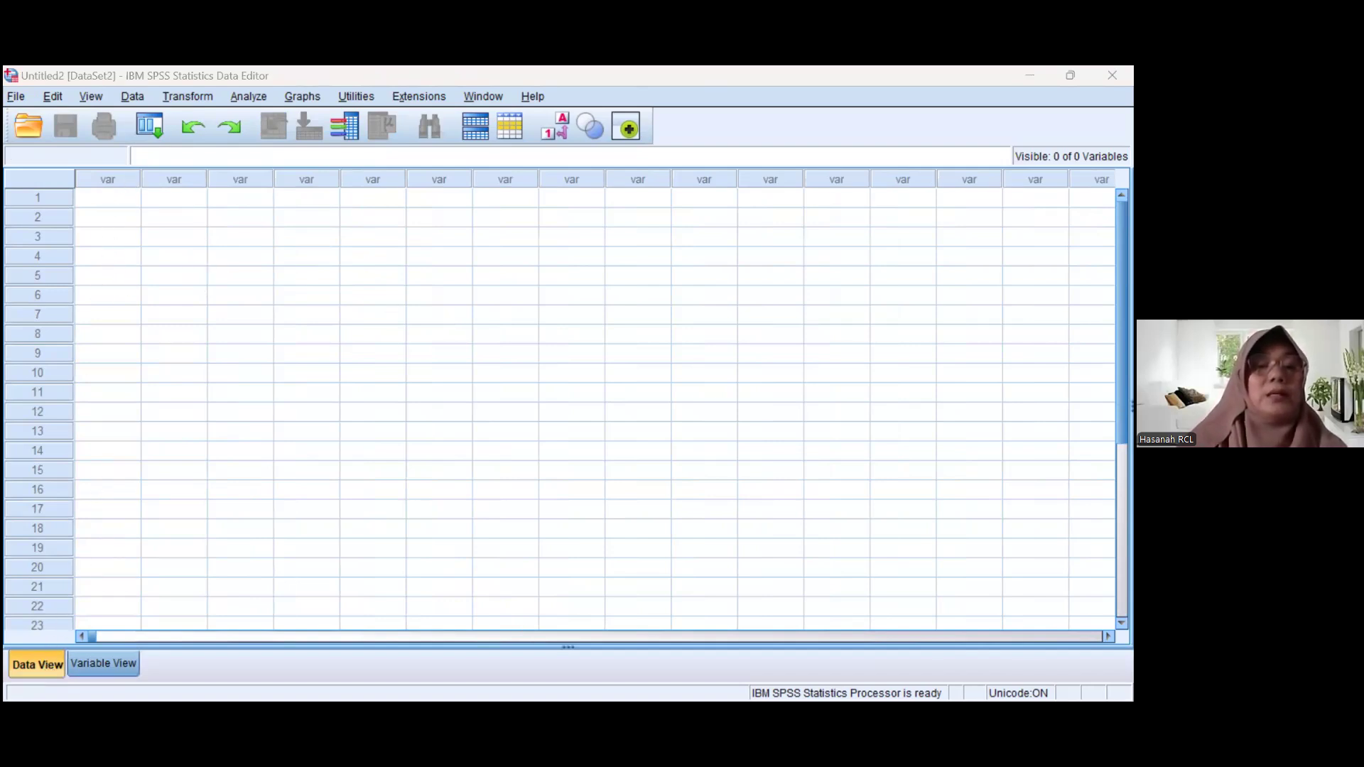
Step: Define two variables named X and Y in the new dataset's Variable View
left_click(115, 666)
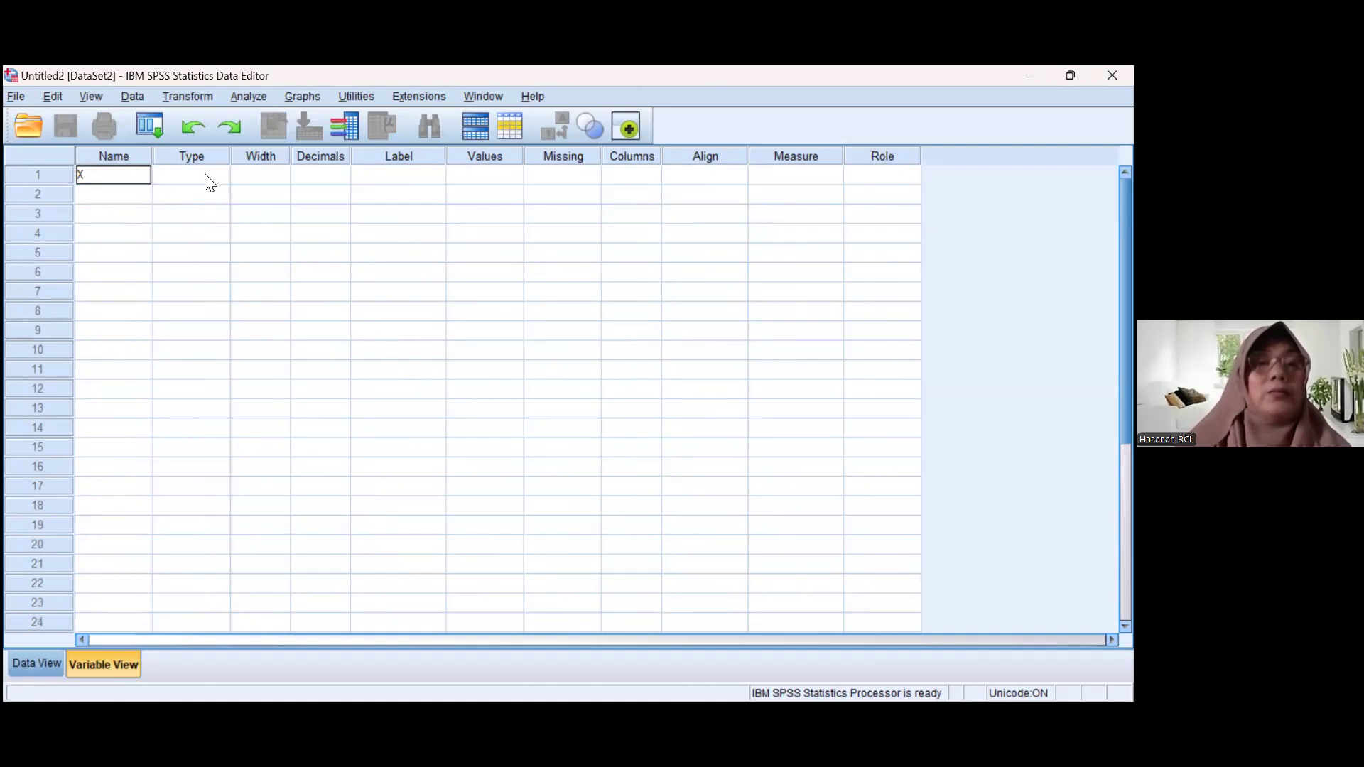
left_click(109, 194)
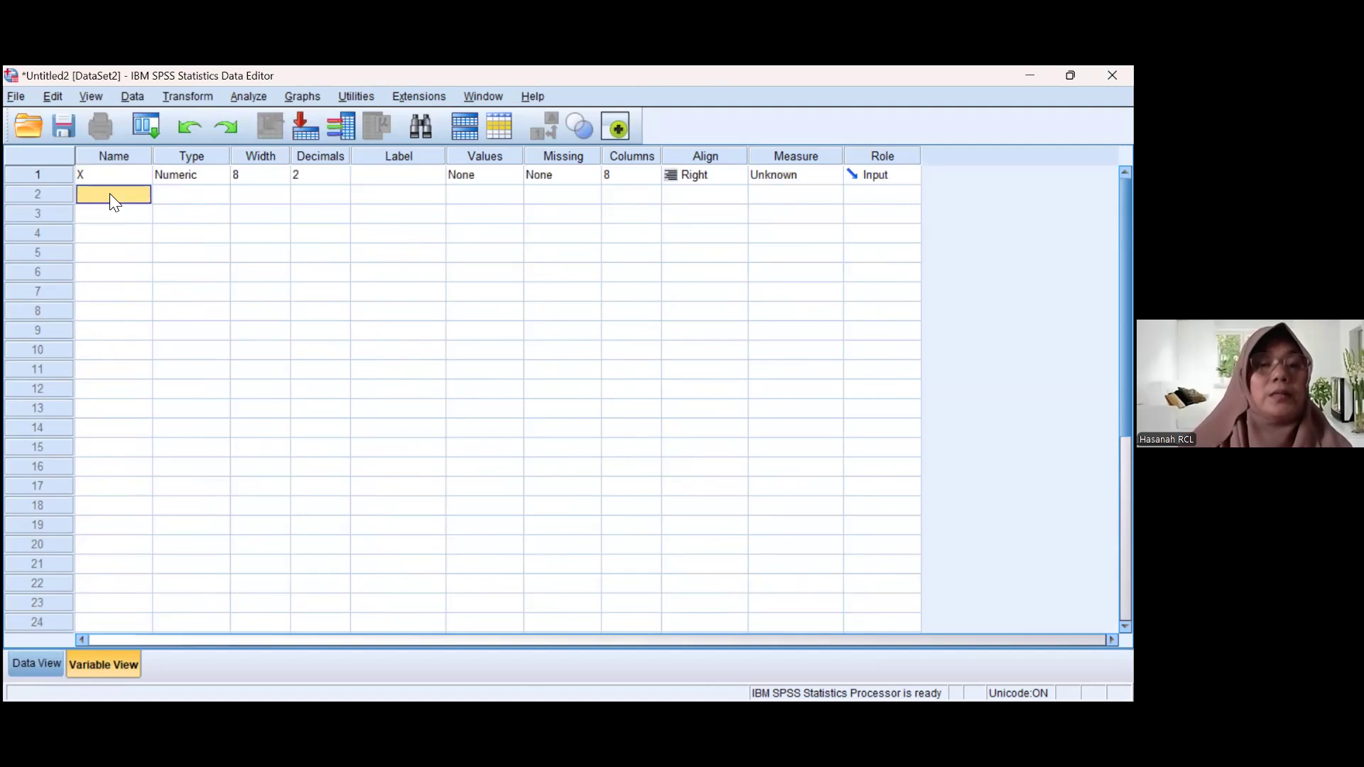
type("Y")
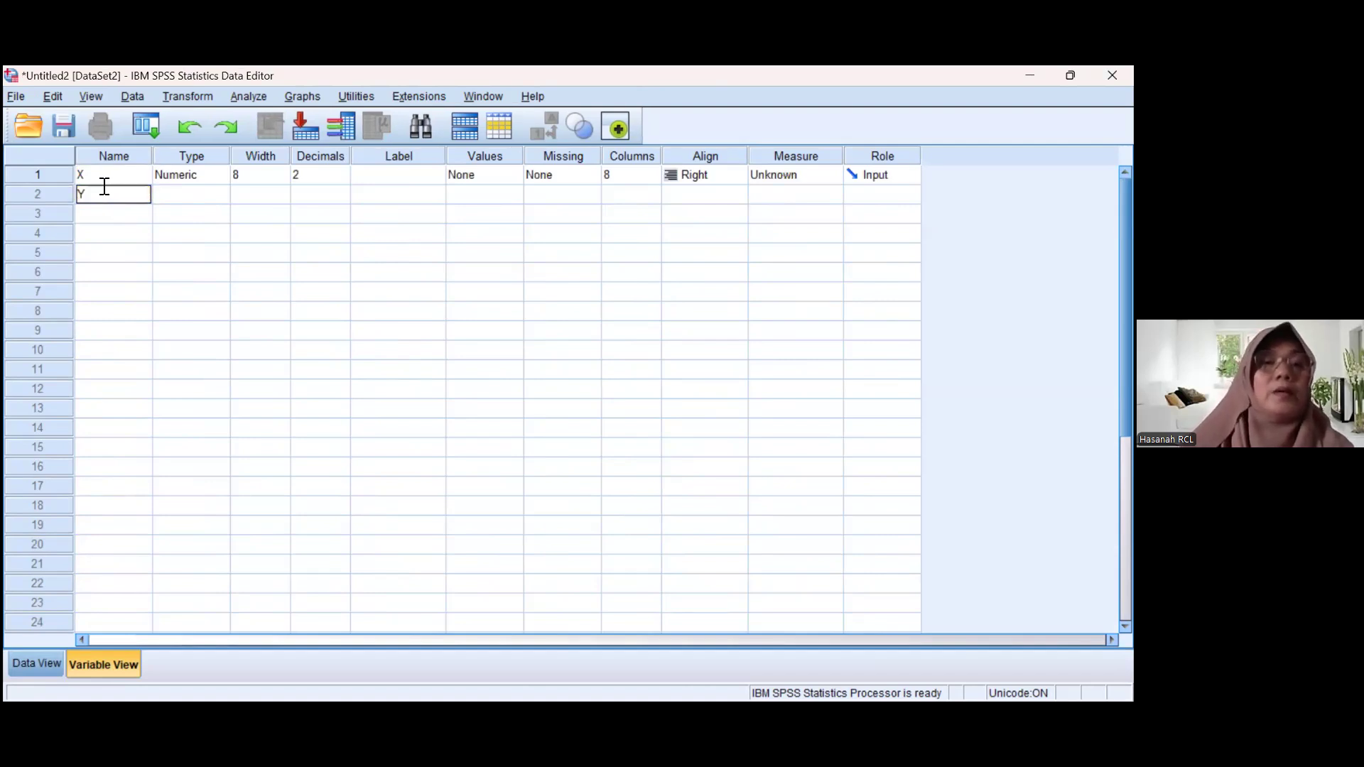
left_click(96, 178)
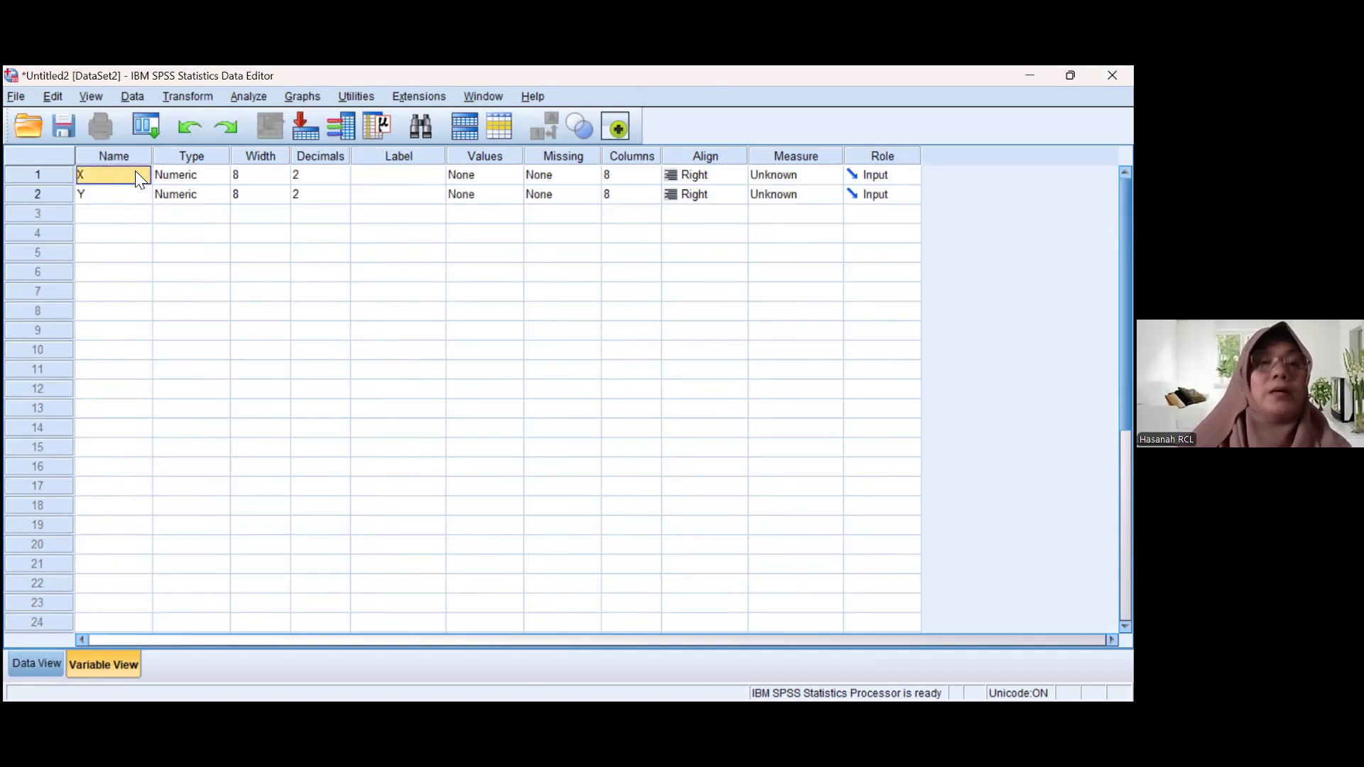
Step: Label variable X as Metode Mengajar and variable Y as Hasil Belajar
left_click(384, 179)
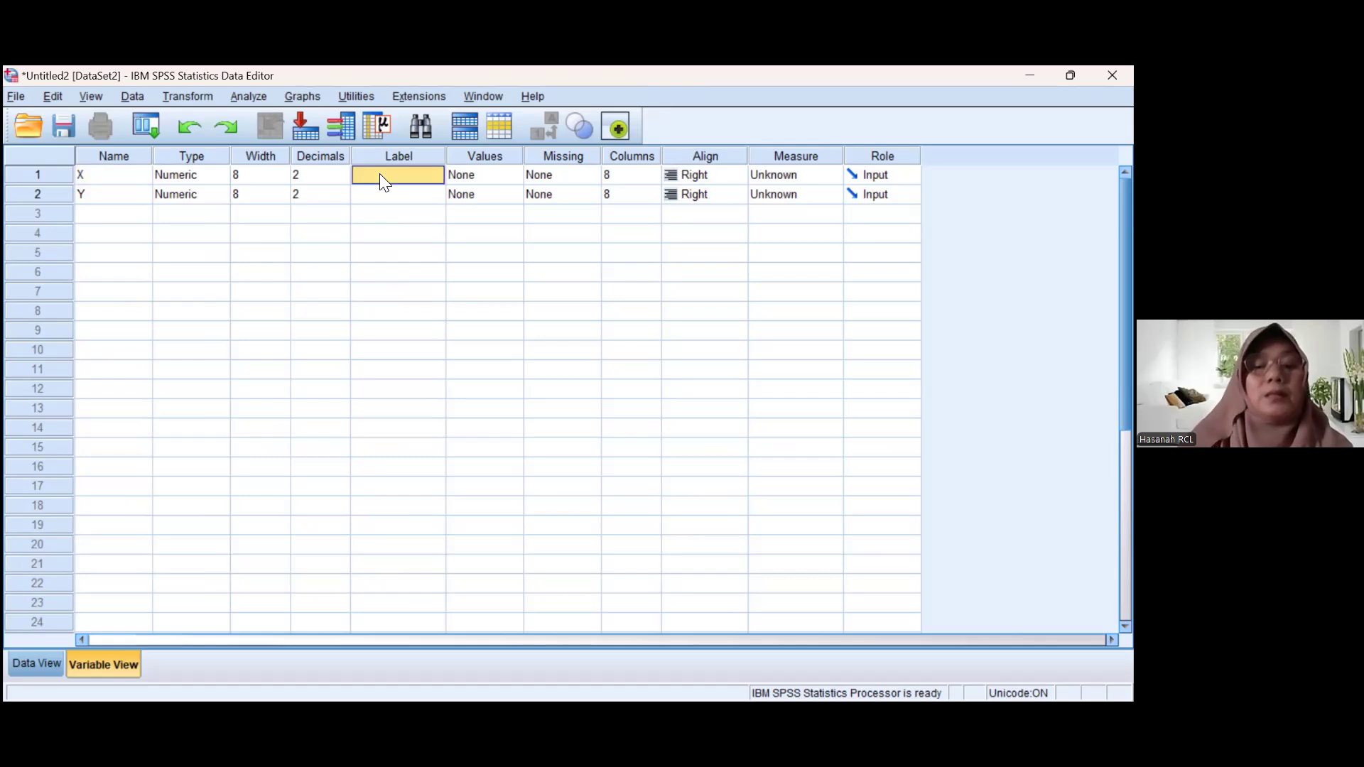
type("Metode Mengajar")
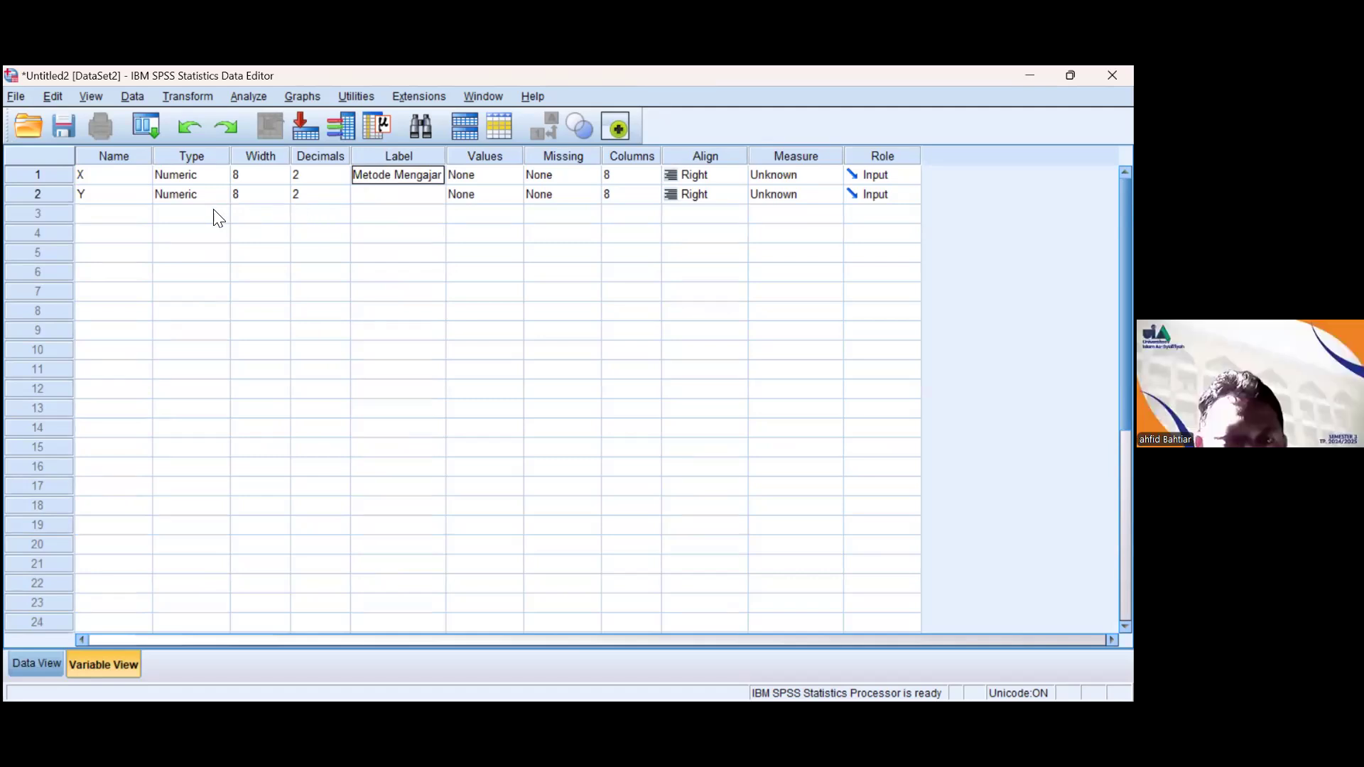
left_click(389, 195)
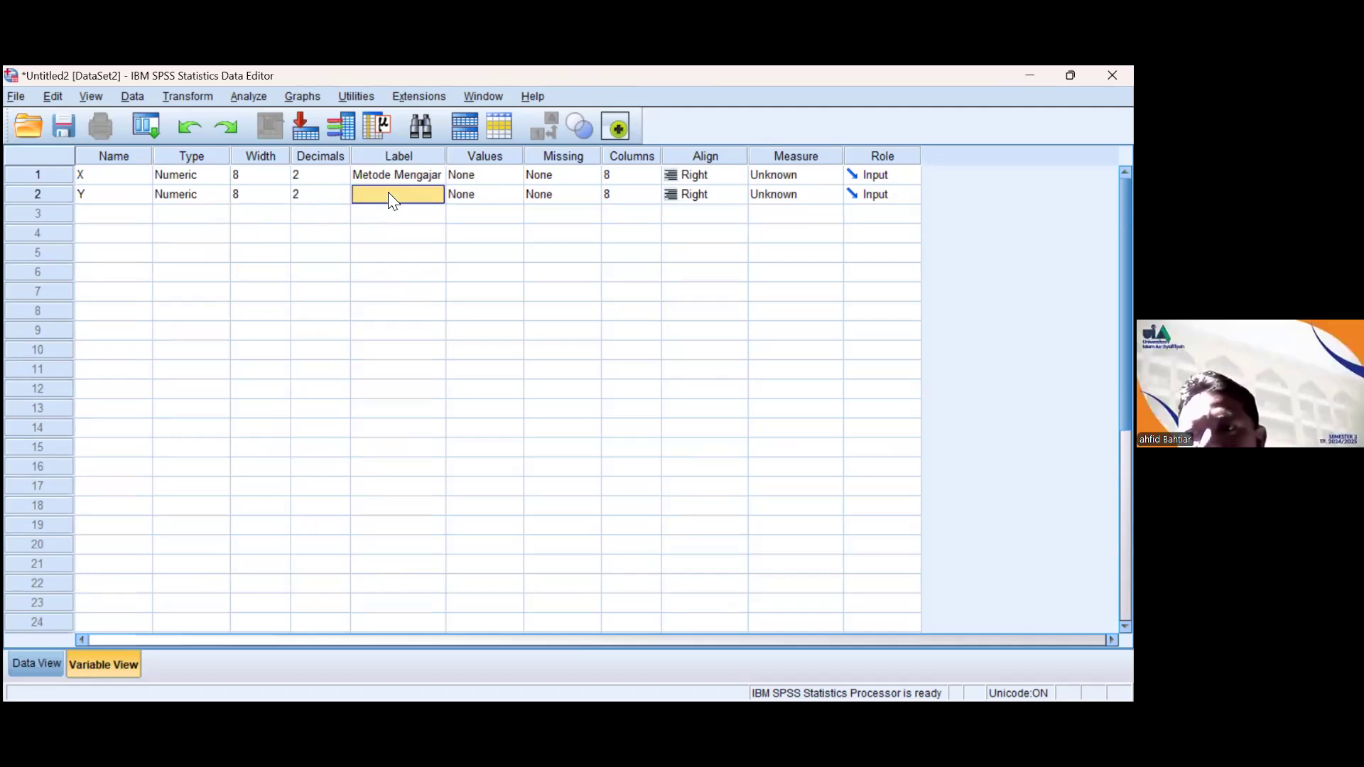
type("Hasil Belajar")
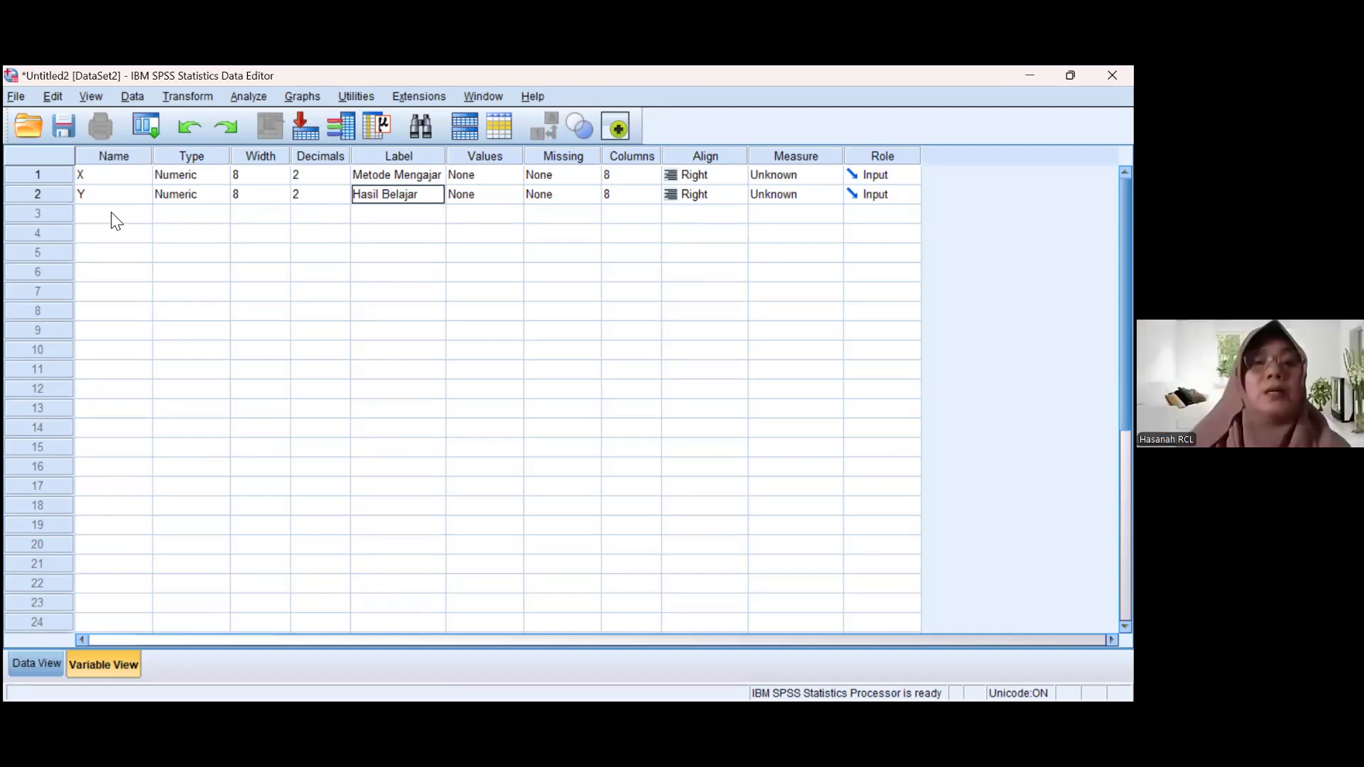
Step: Change the type of variable X to String
left_click(198, 175)
left_click(218, 175)
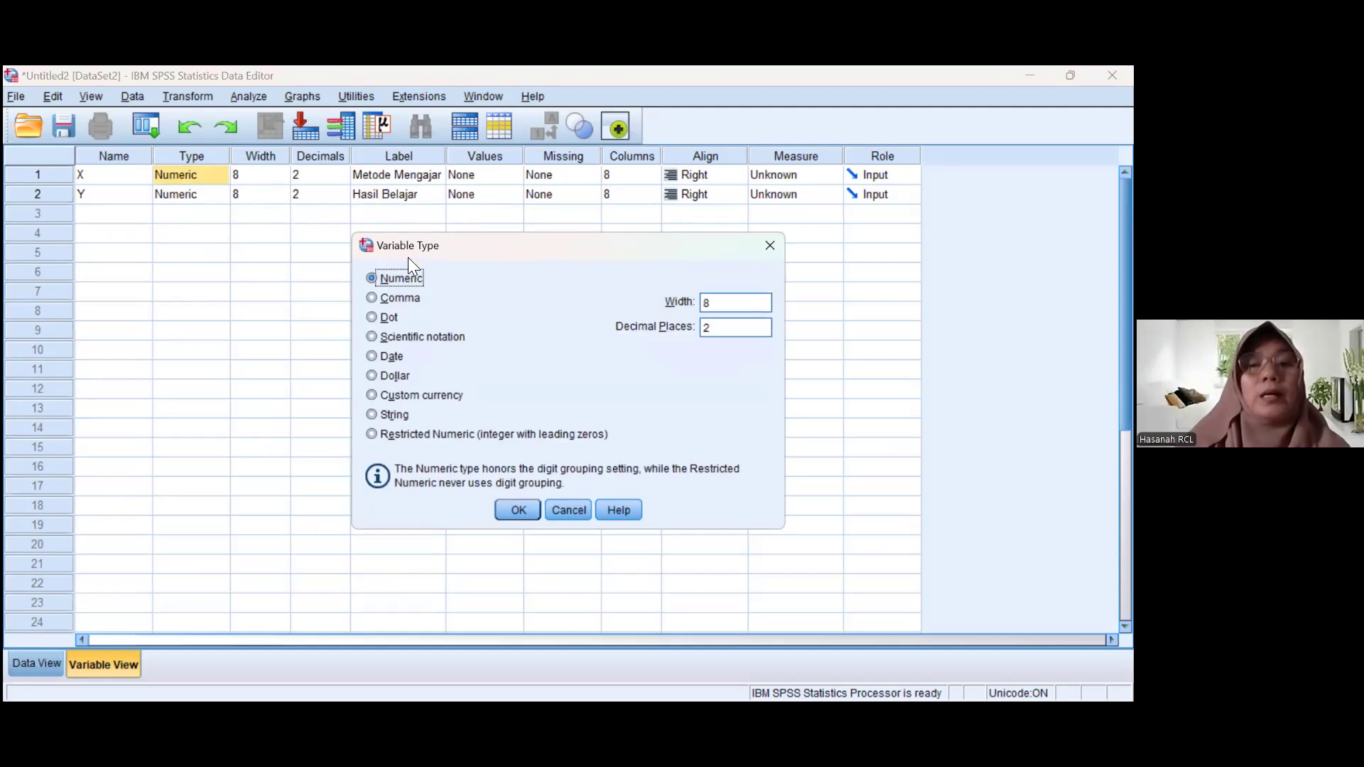
left_click(399, 413)
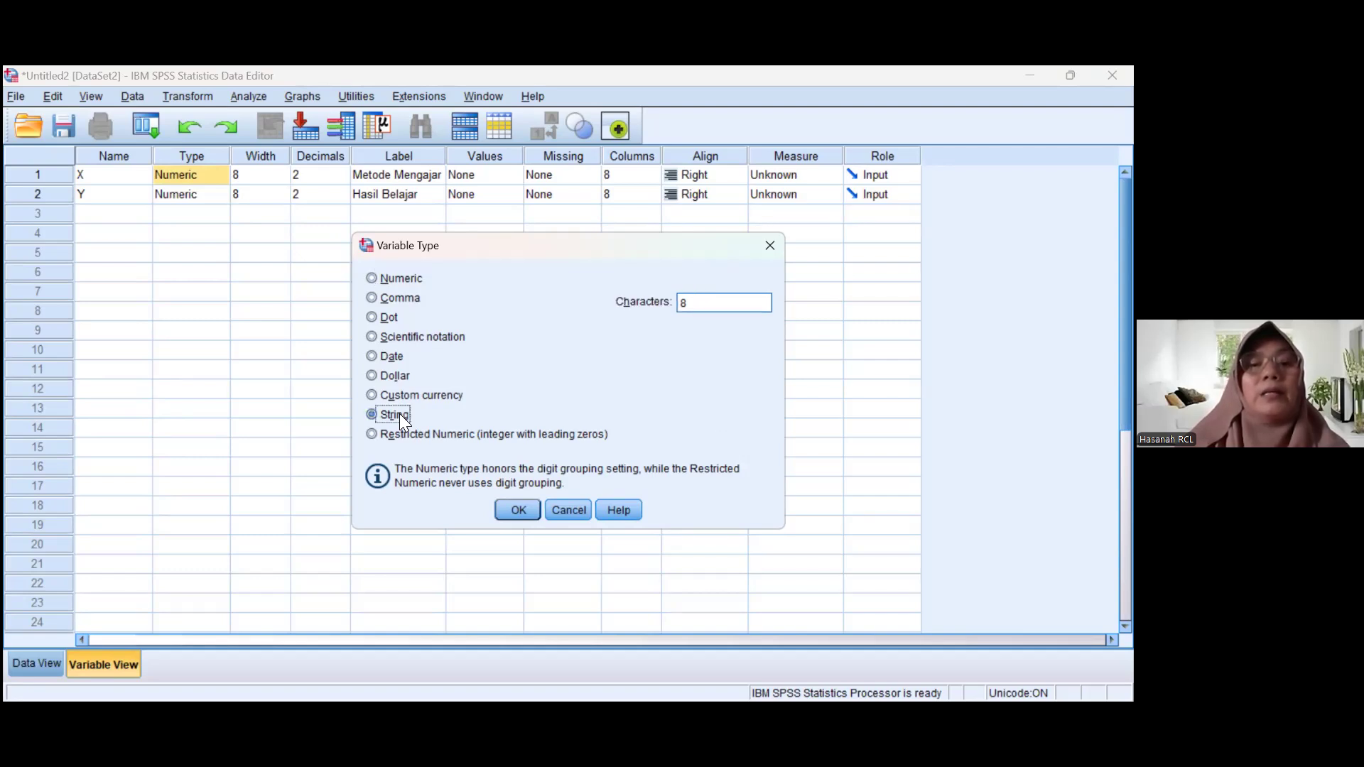
left_click(518, 509)
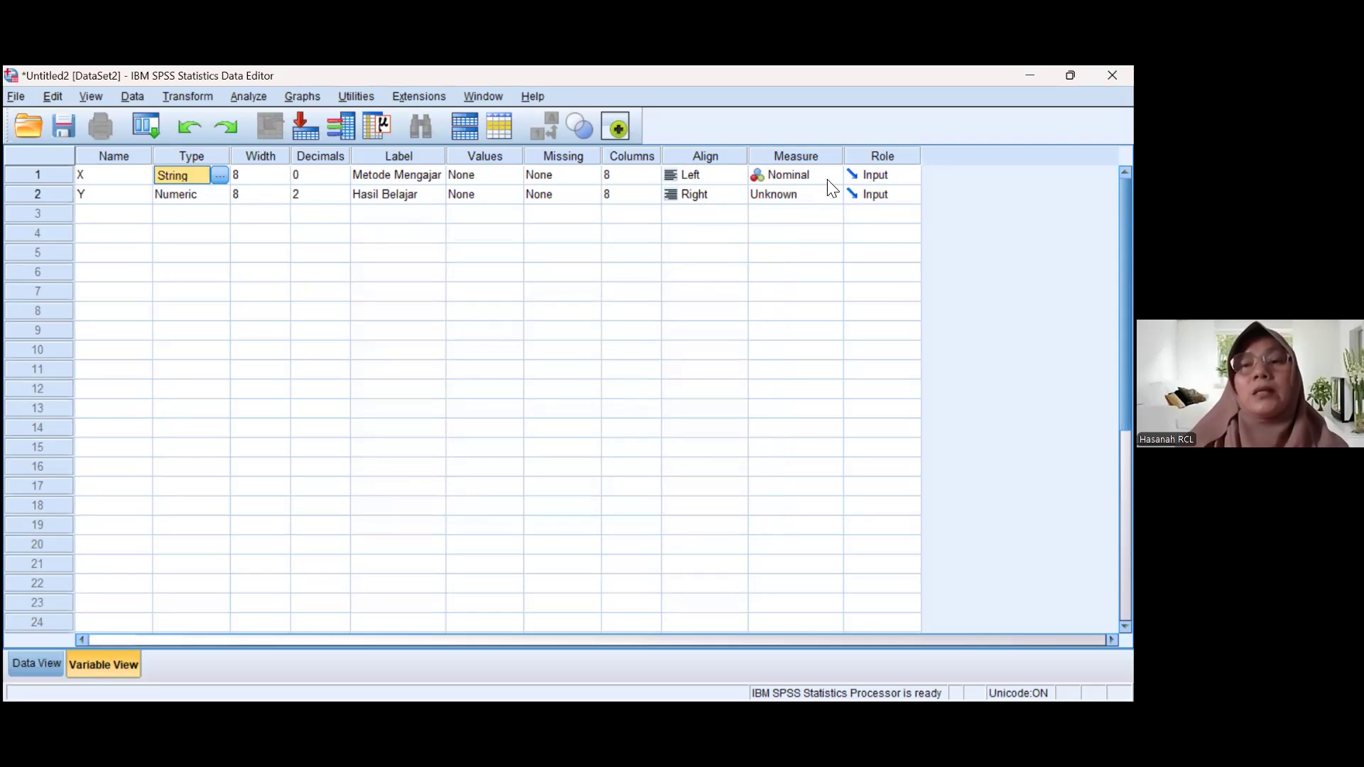
Step: Try the Ordinal measurement level for variable X and return it to Nominal
left_click(791, 175)
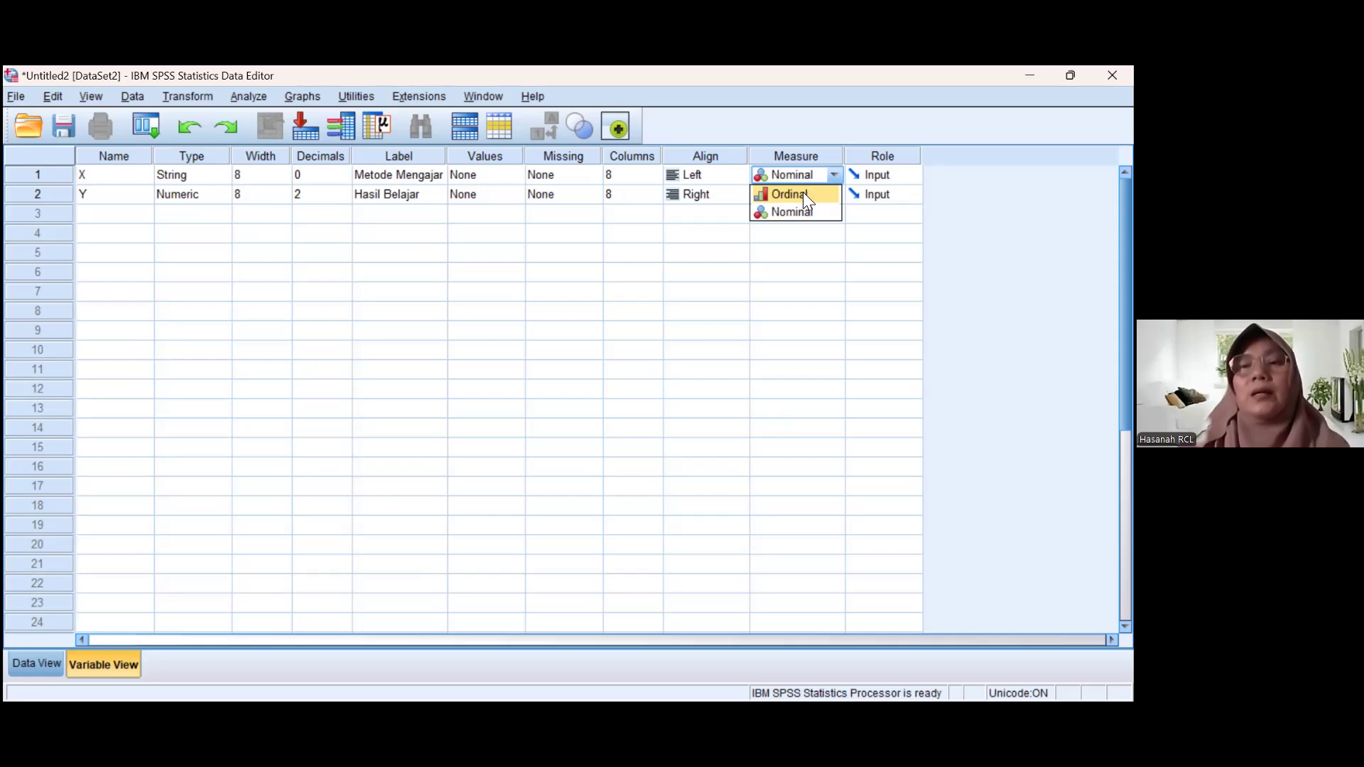
left_click(808, 203)
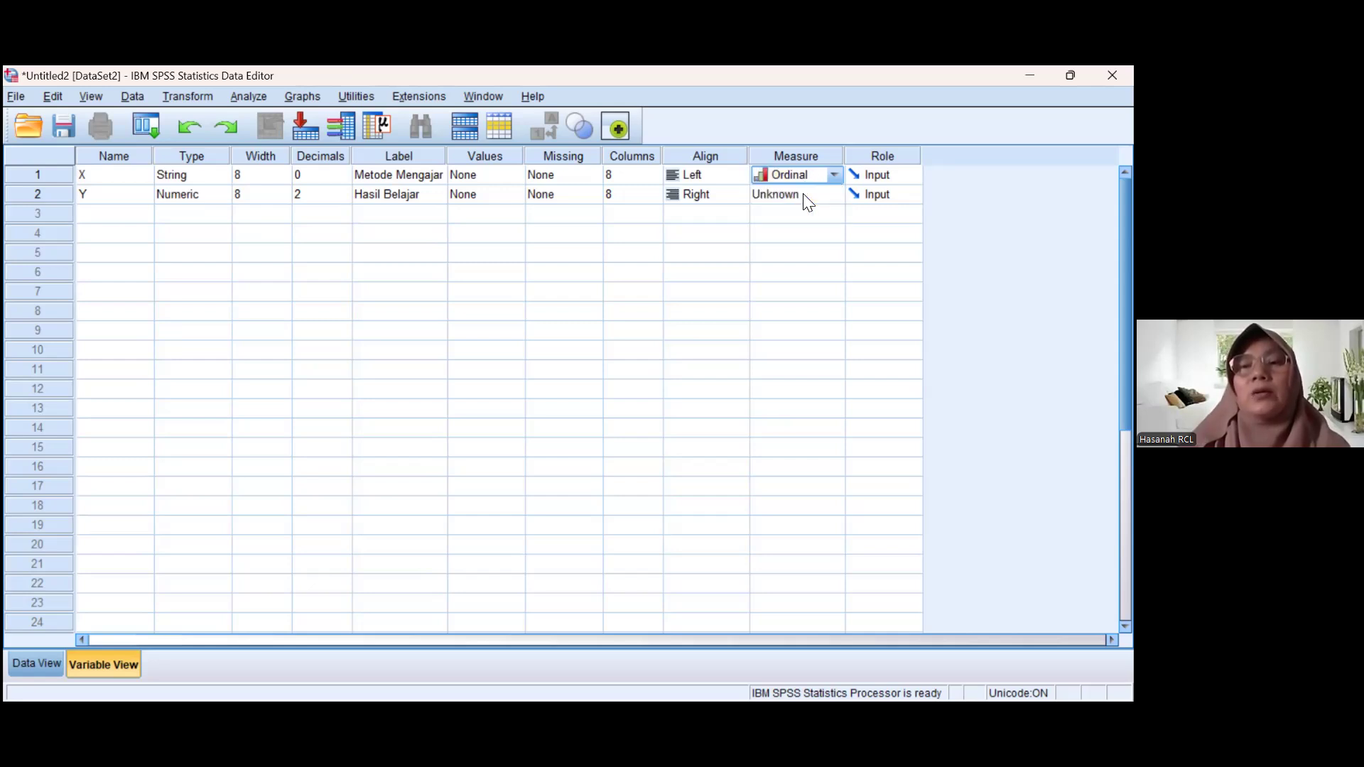
left_click(834, 174)
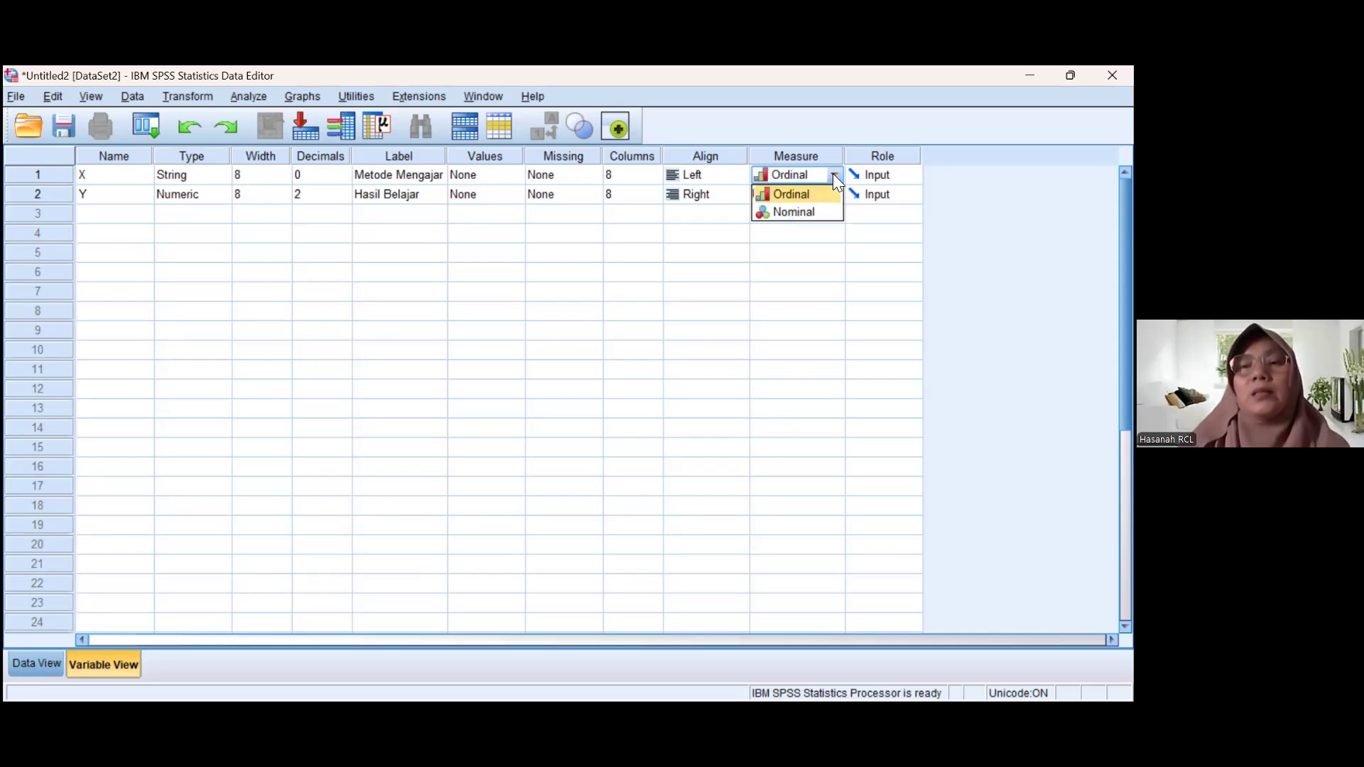
left_click(827, 213)
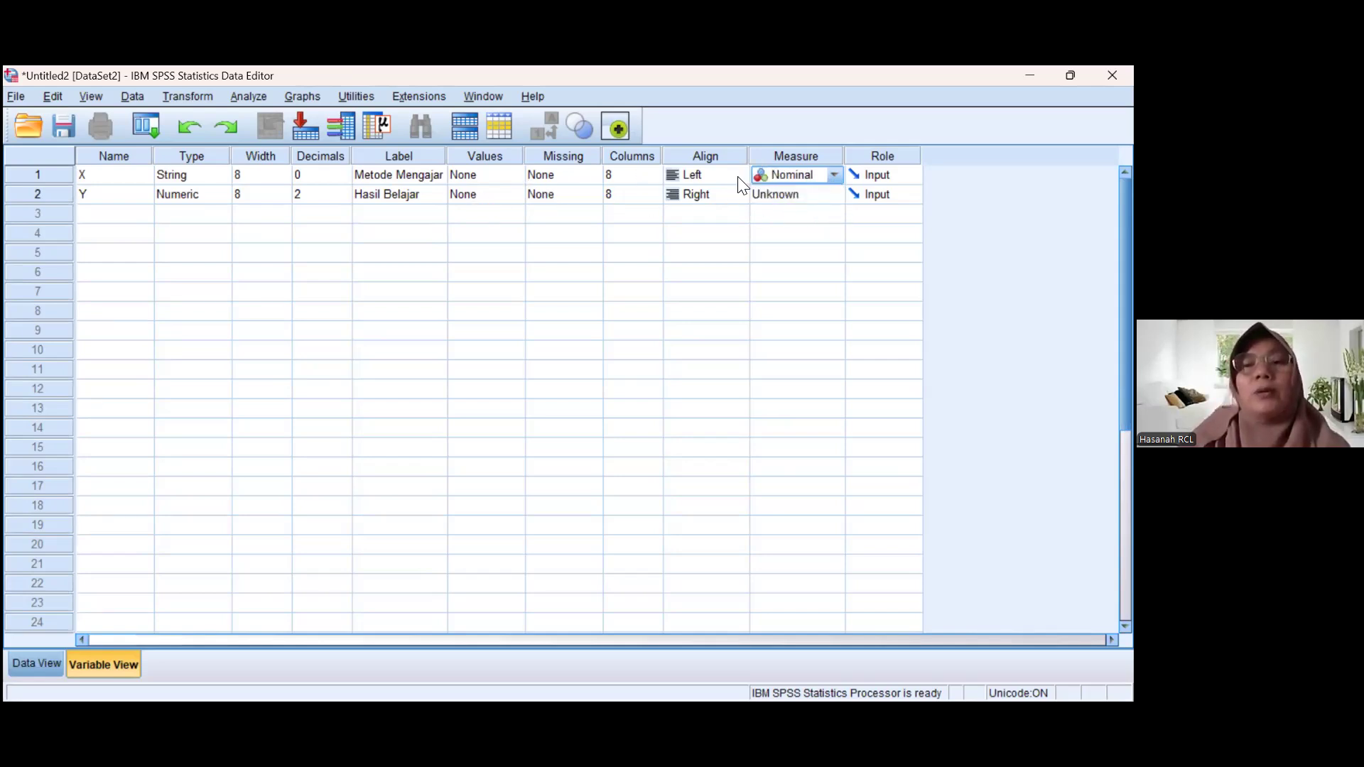
left_click(818, 169)
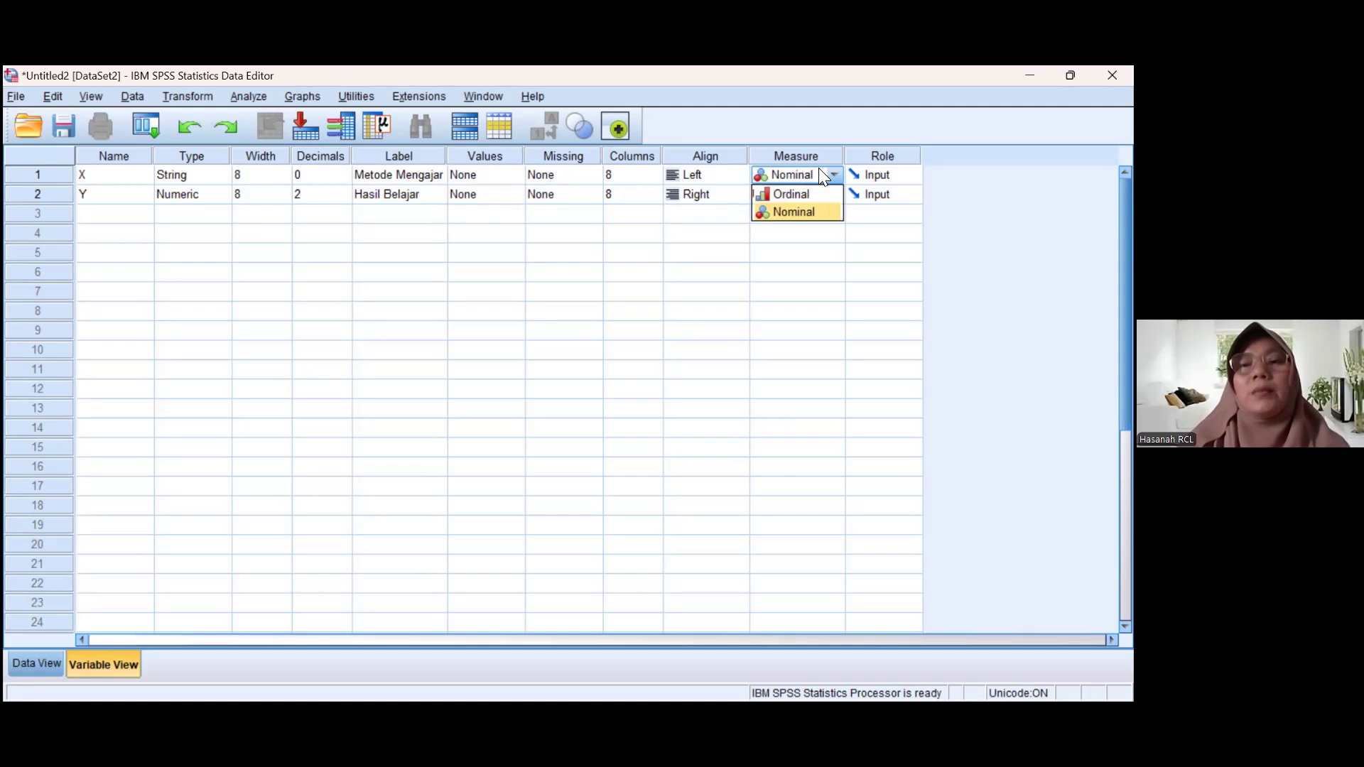
left_click(797, 212)
Step: Set the measurement level in the empty third variable row to Ordinal
left_click(797, 215)
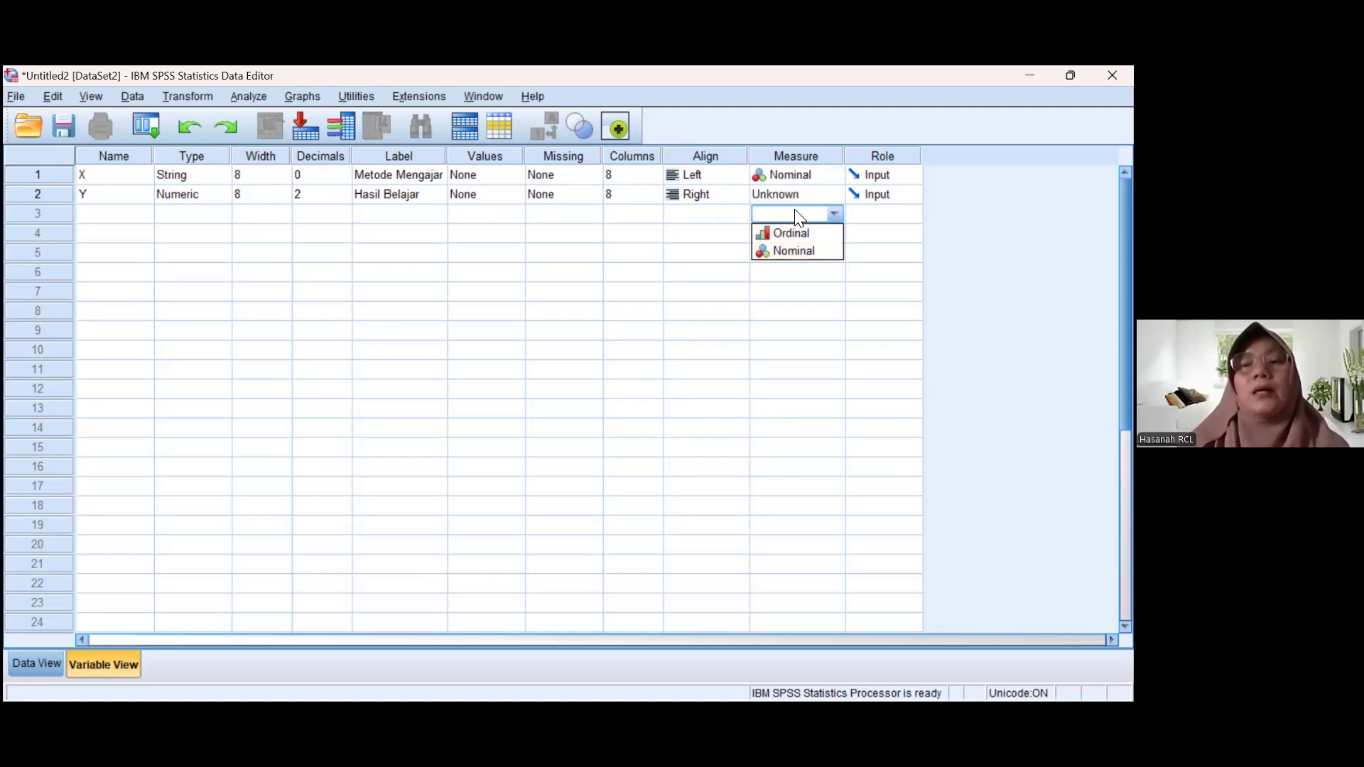
left_click(792, 236)
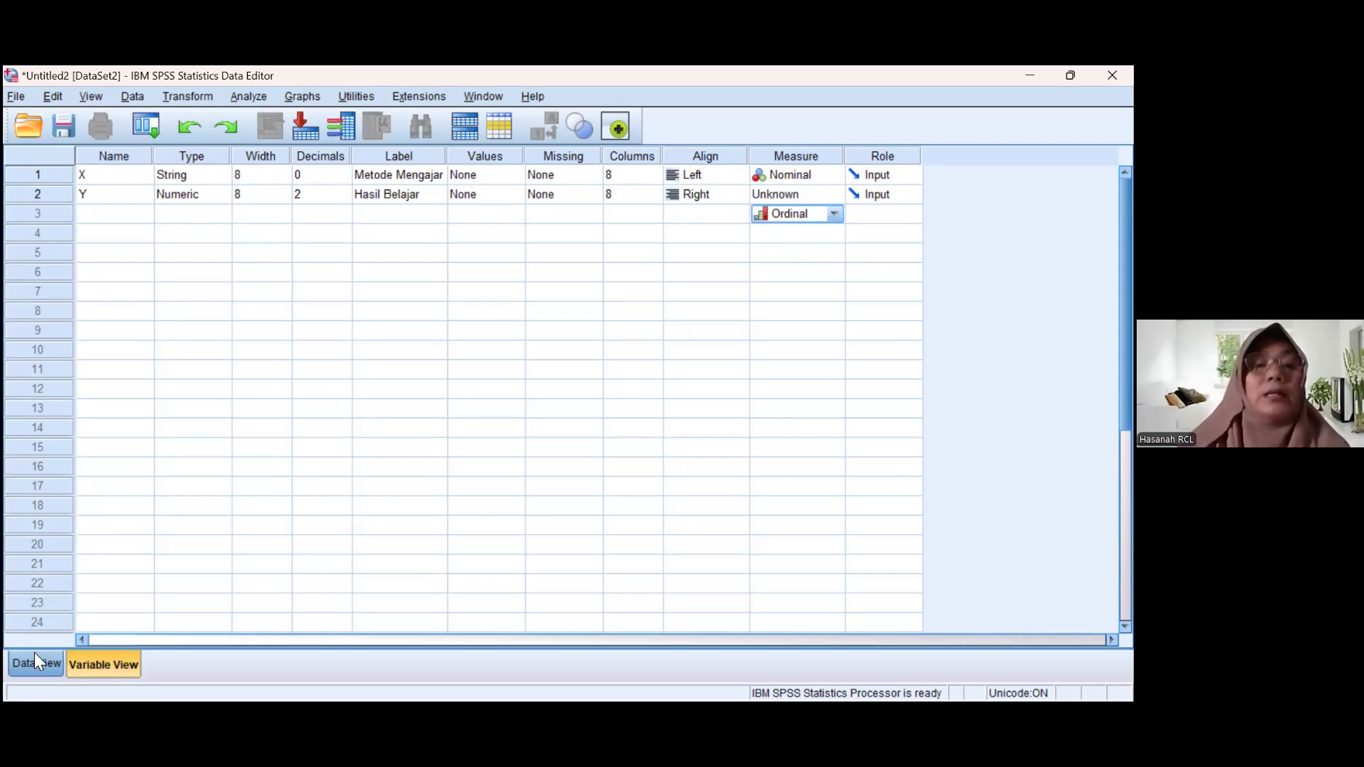
Step: Try adjusting the width of variable X, keeping it at 8, and set the decimals of variable Y to 0
left_click(273, 175)
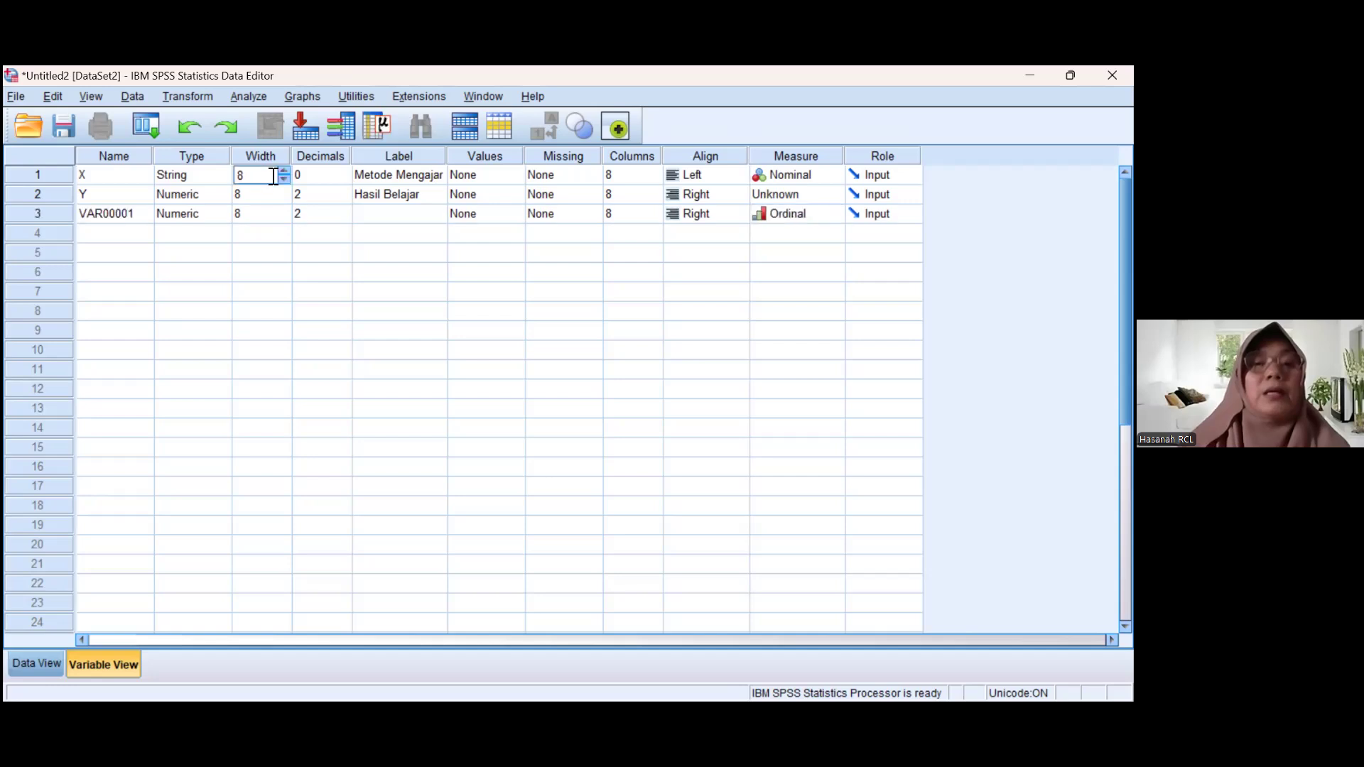
left_click(285, 178)
left_click(284, 170)
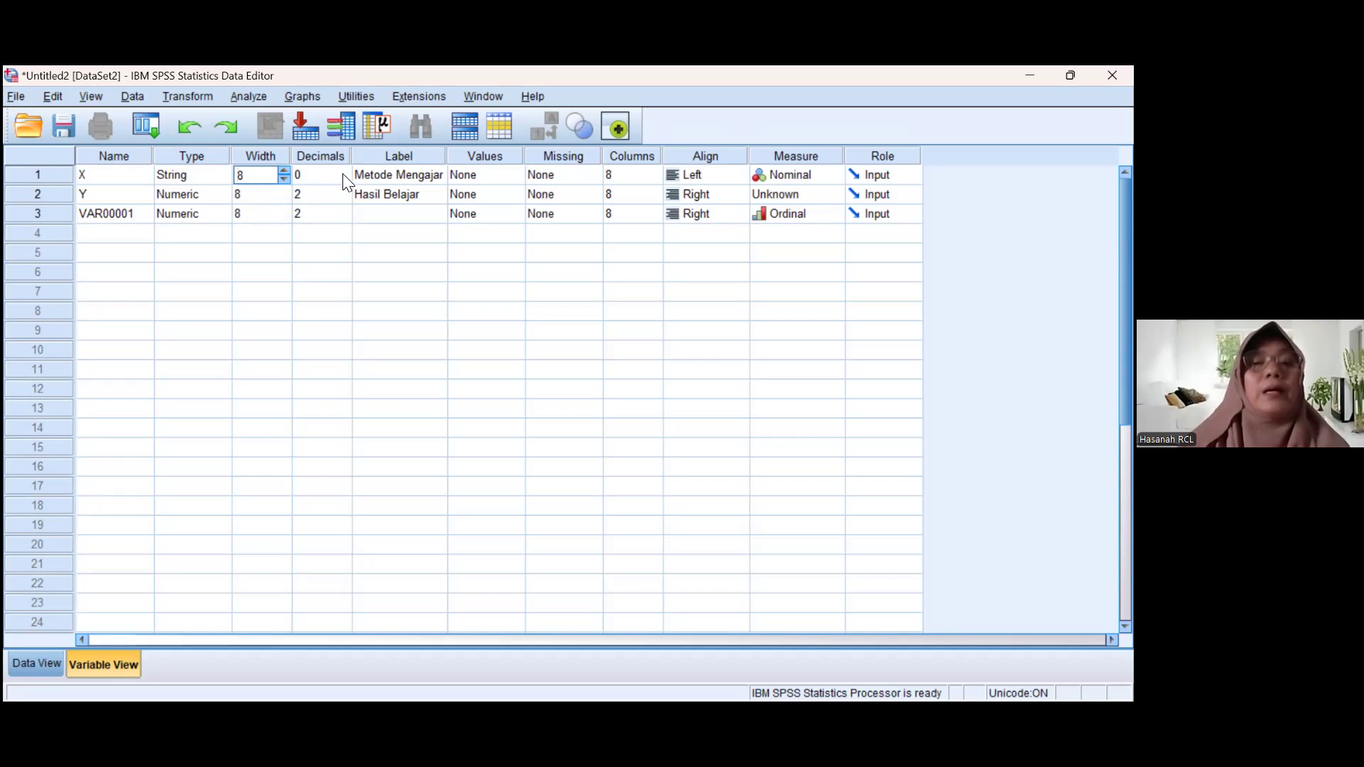
left_click(343, 196)
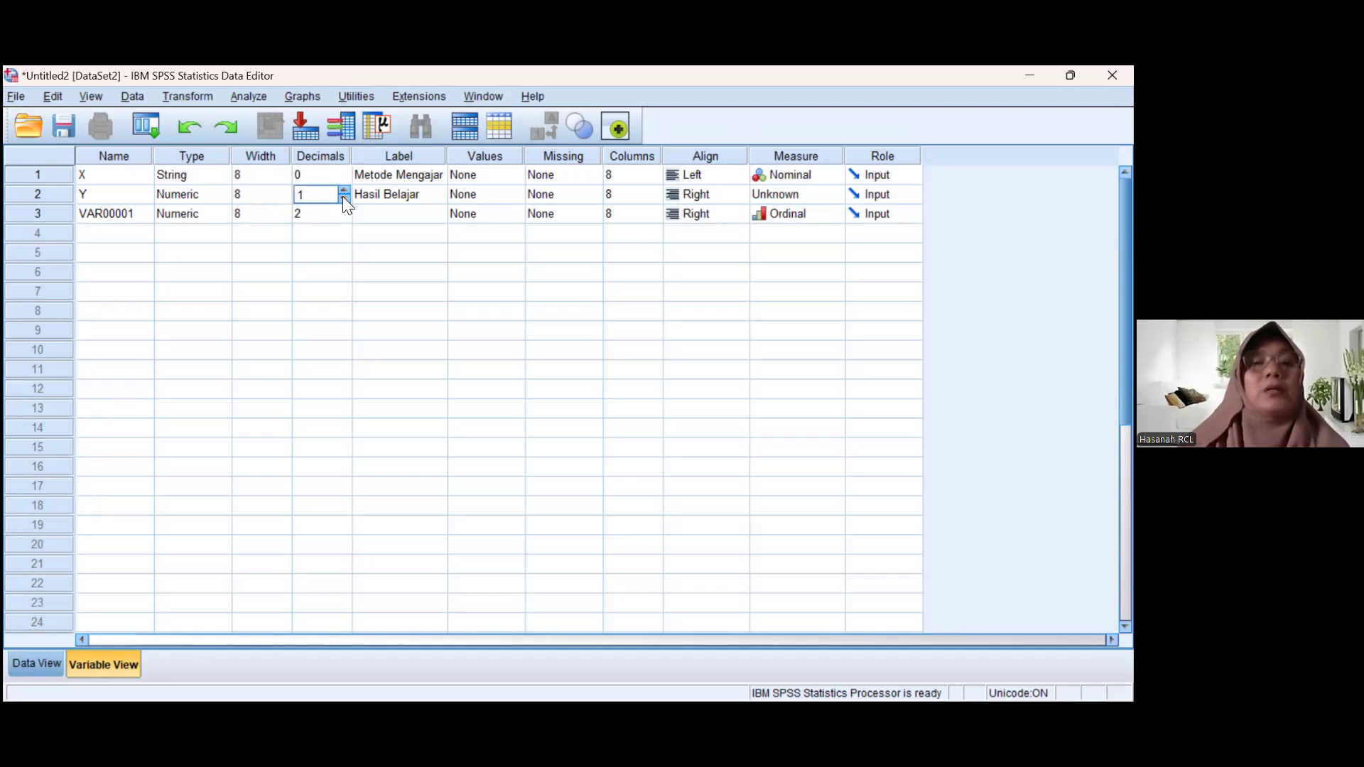
Step: View the value labels settings of variable X without changing them and return to the Data View
double_click(517, 175)
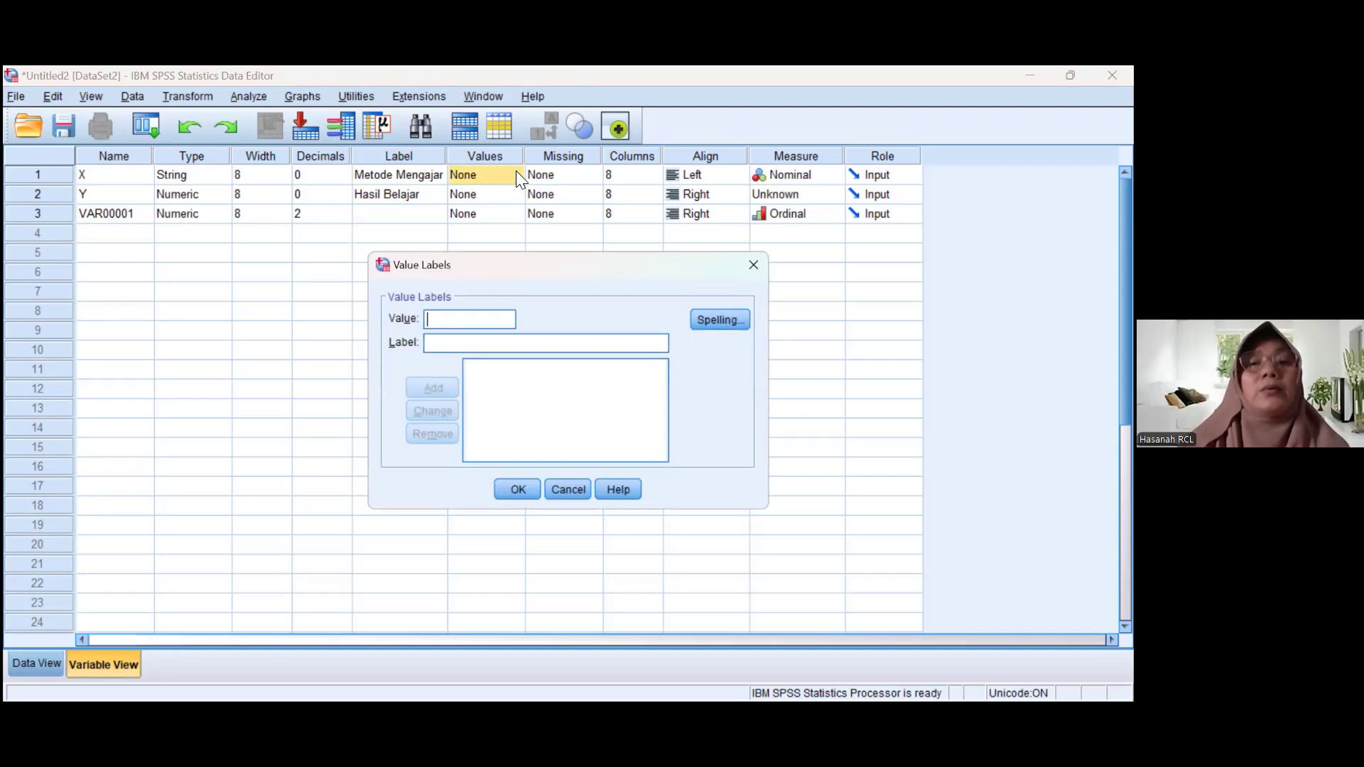
left_click(757, 266)
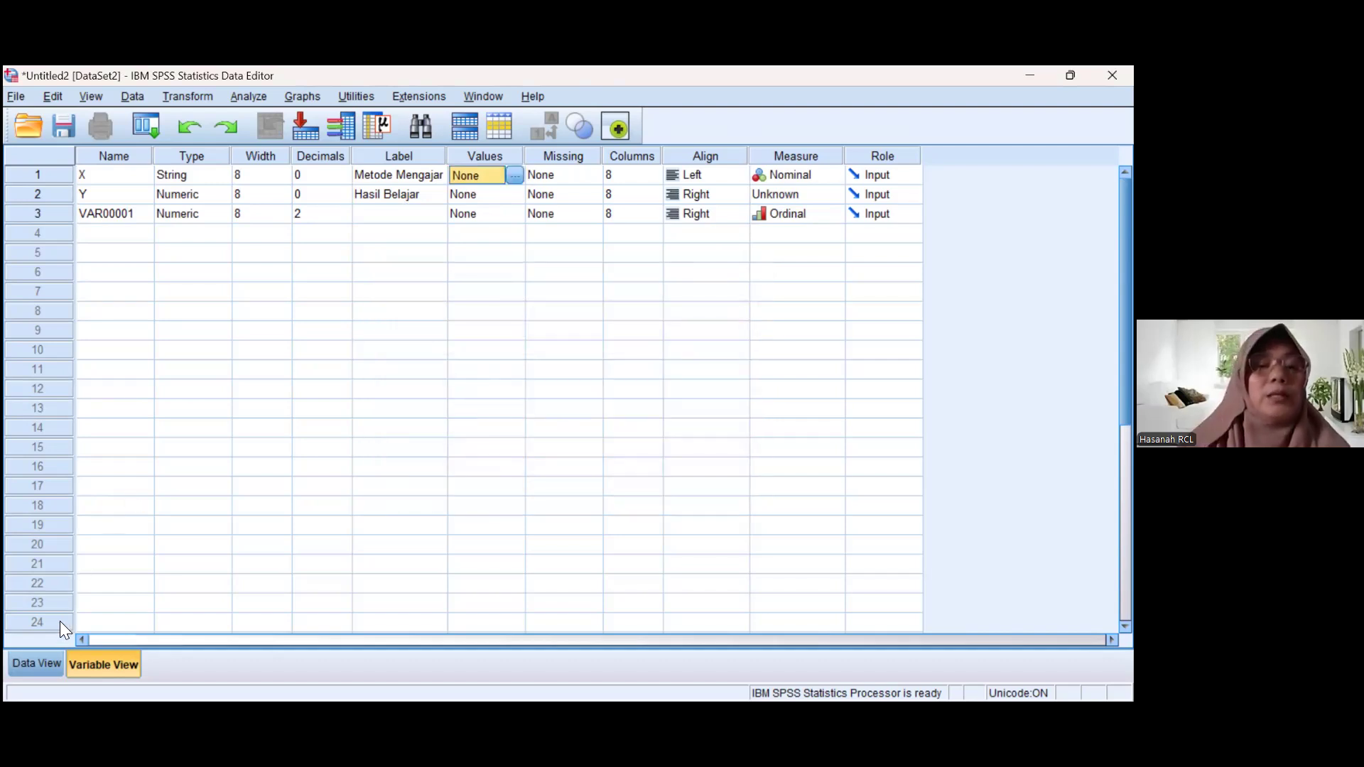
left_click(40, 663)
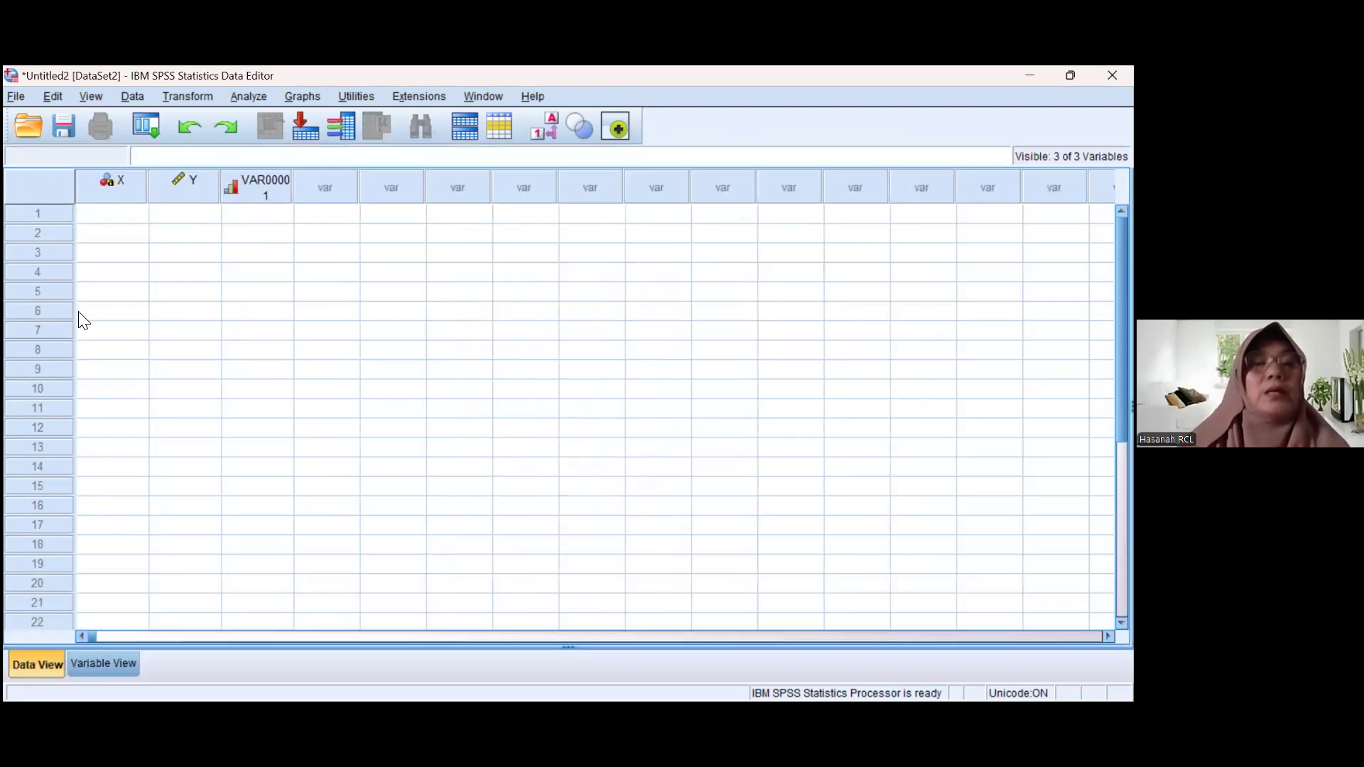
Step: Enter the values 4, 5, 4, 4, 5, 4, 5, 4, 5 for variable X in rows 1 to 9
left_click(113, 212)
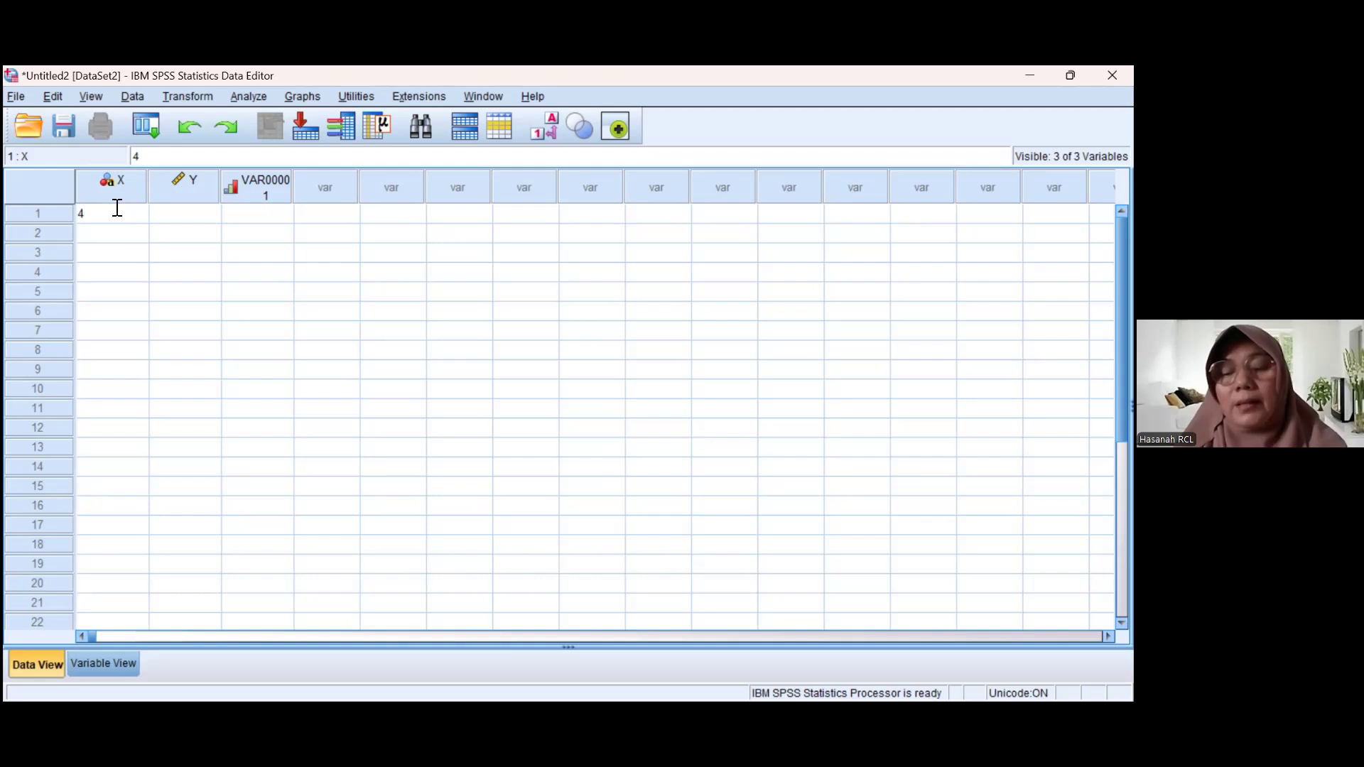
key("Return")
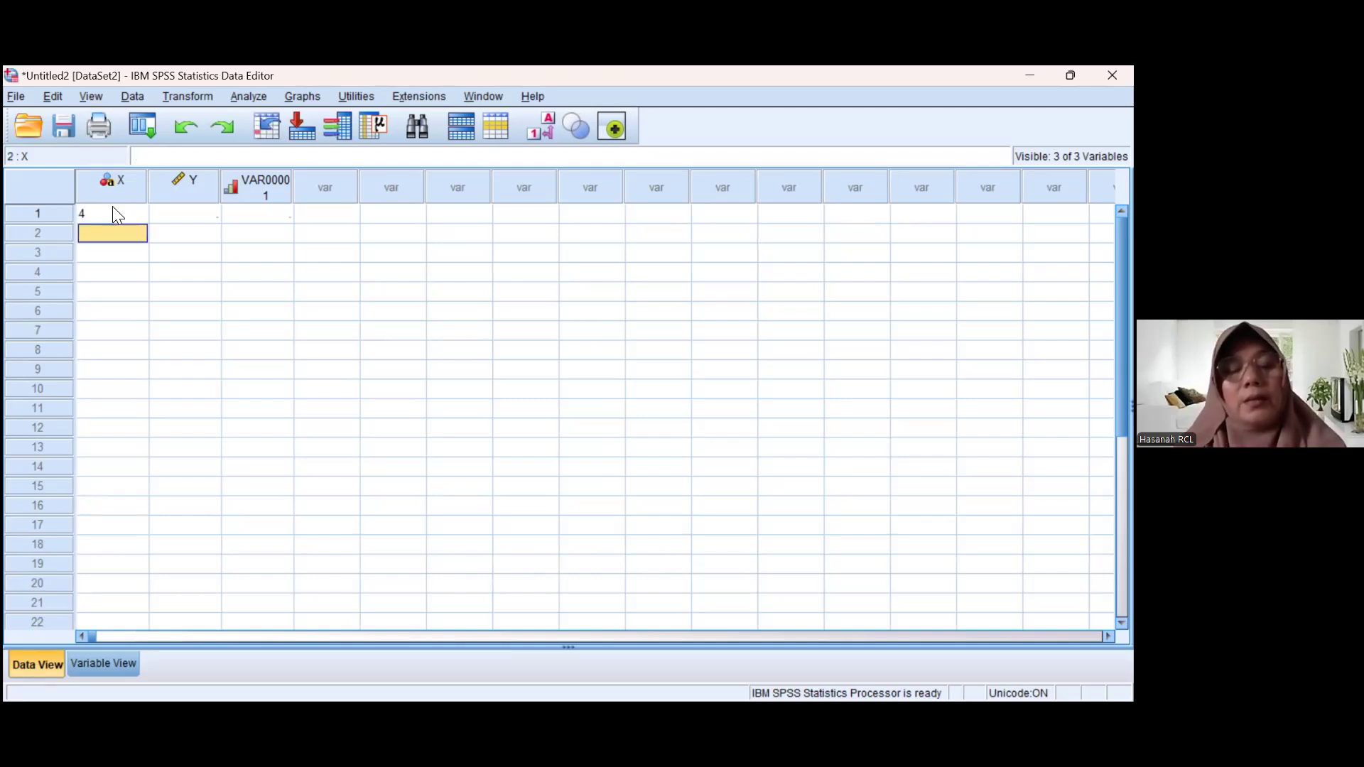
type("5")
key("Return")
type("4")
key("Return")
type("4")
key("Return")
type("5")
key("Return")
type("4")
key("Return")
type("5")
key("Return")
type("4")
key("Return")
type("5")
key("Return")
Step: Enter 5 for variable X in row 10, correcting the mistyped value 45
type("4")
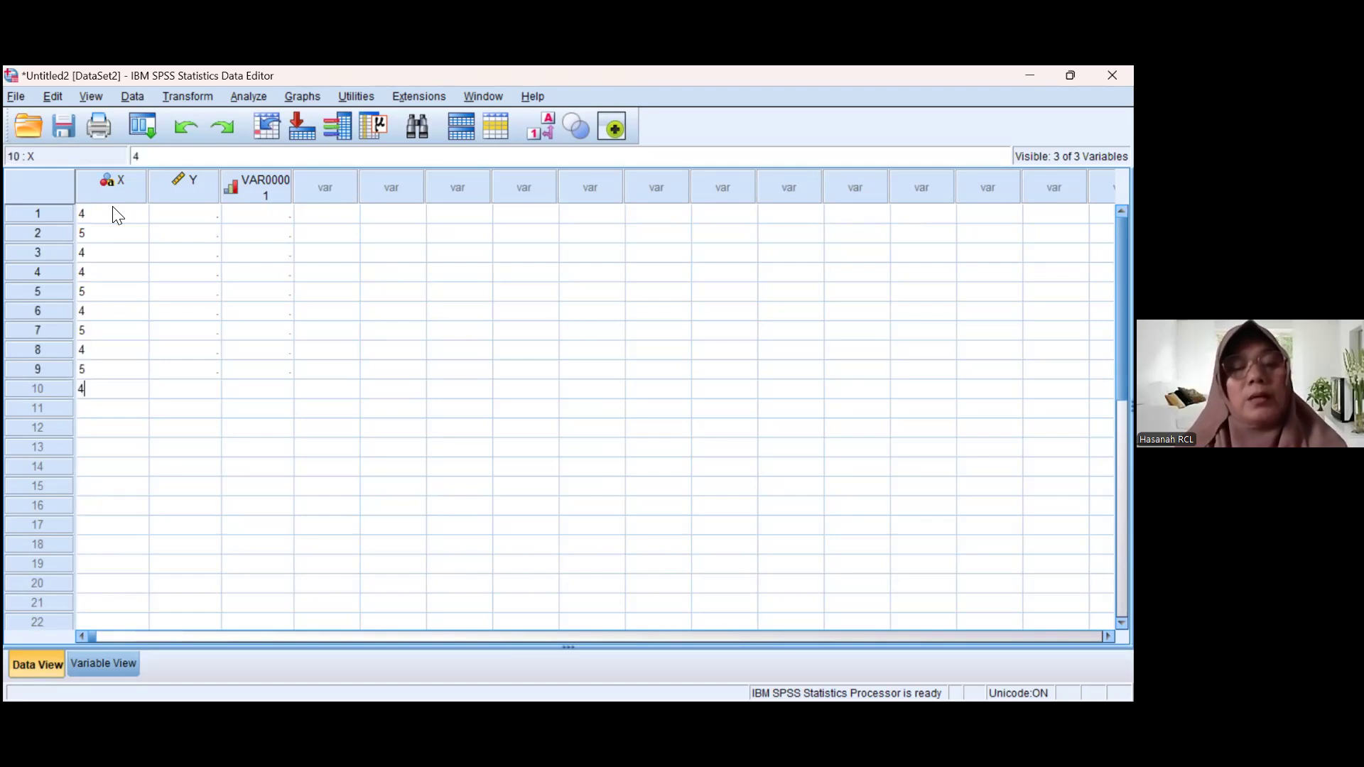
type("5")
key("Return")
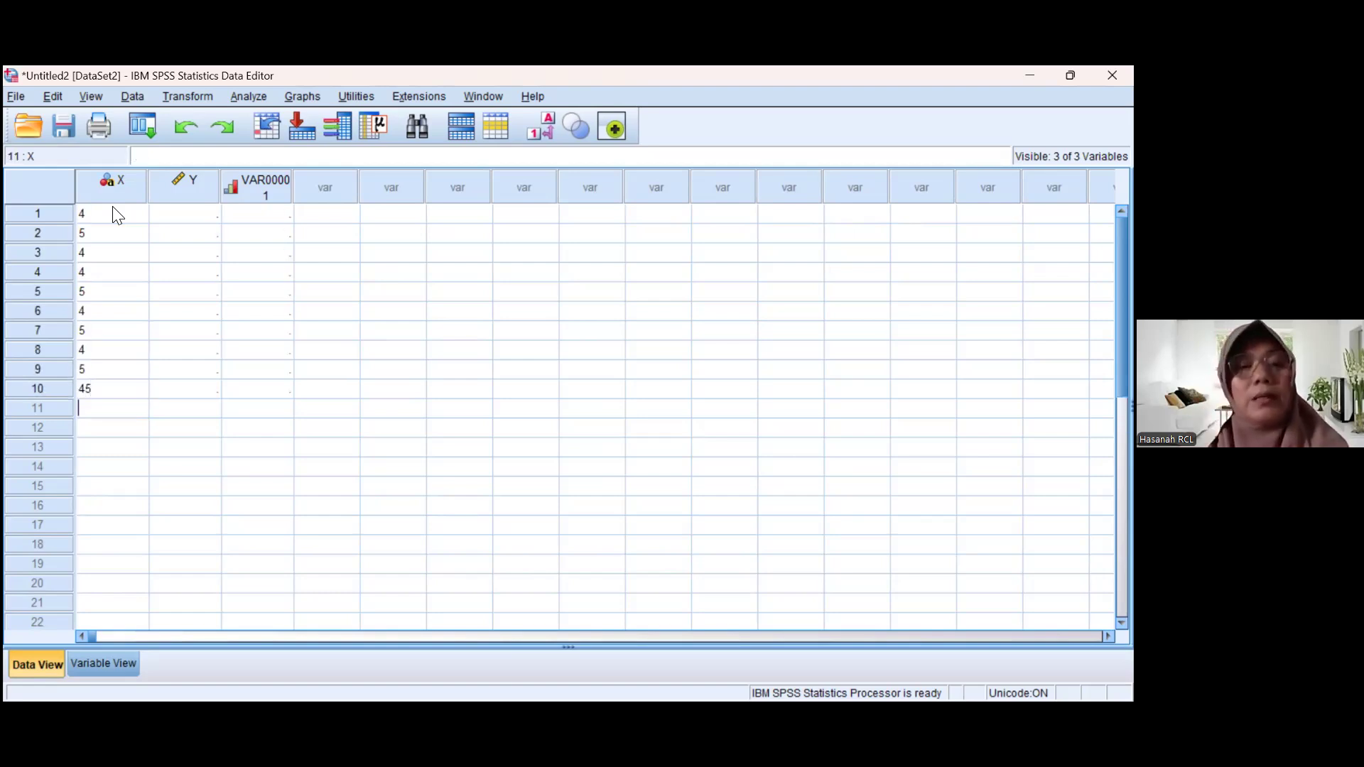
key("Up")
key("BackSpace")
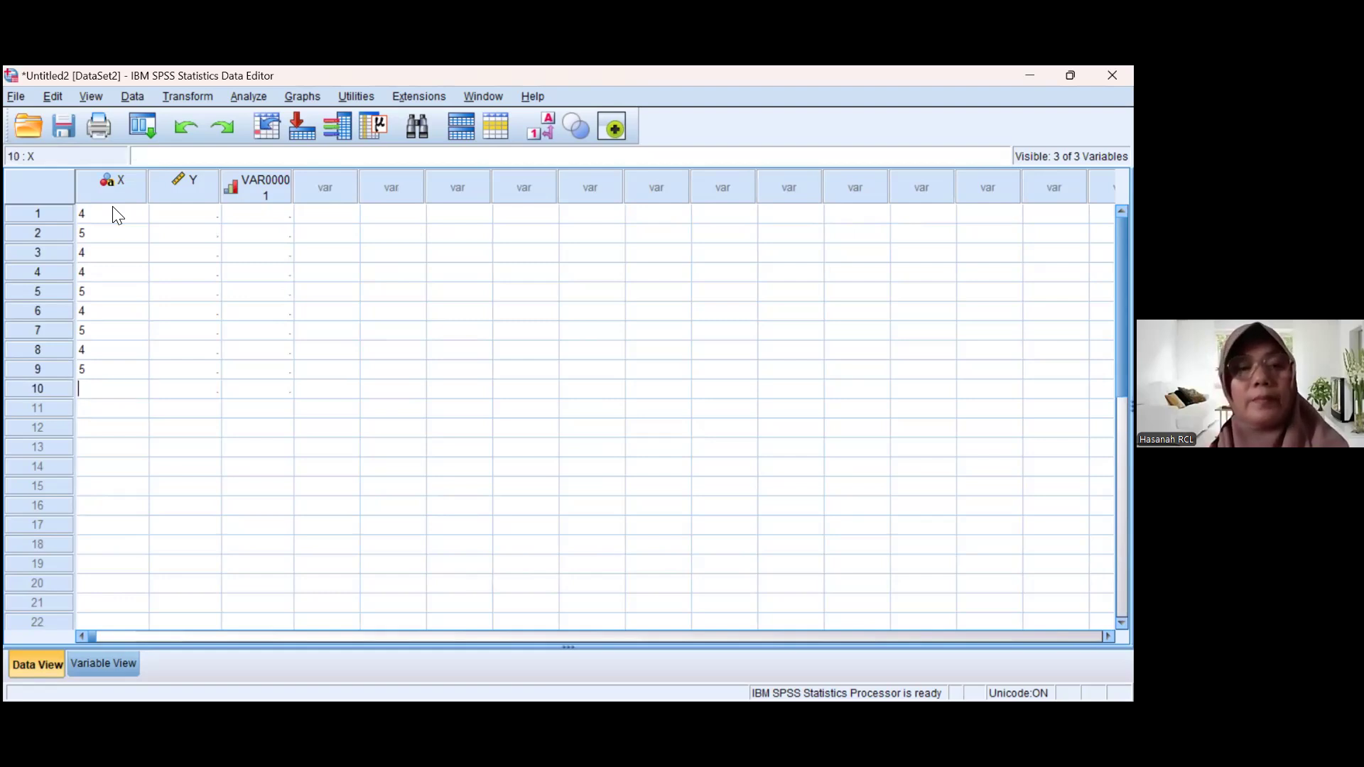
type("5")
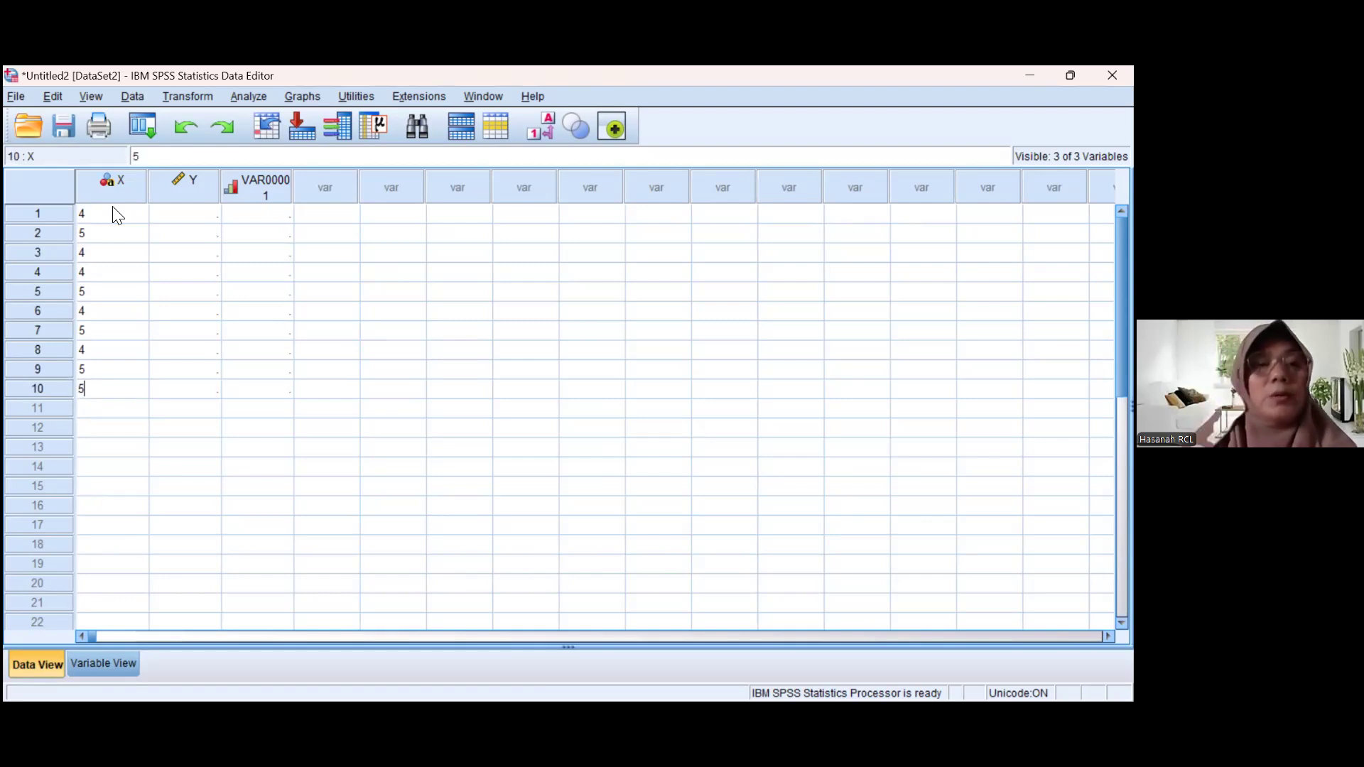
Step: Enter the values 9, 8, 7, 9, 8, 9, 7, 9, 7, 9 for variable Y in rows 1 to 10
left_click(199, 214)
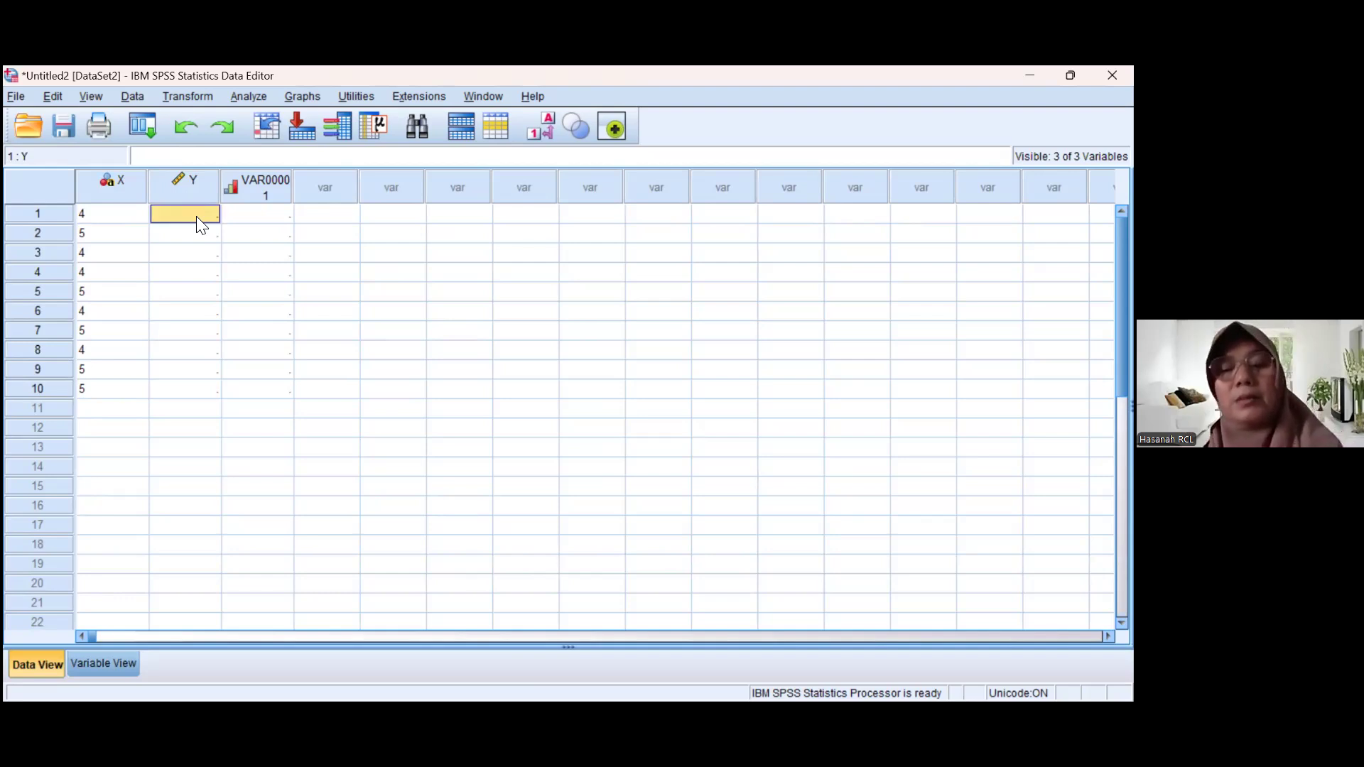
type("9")
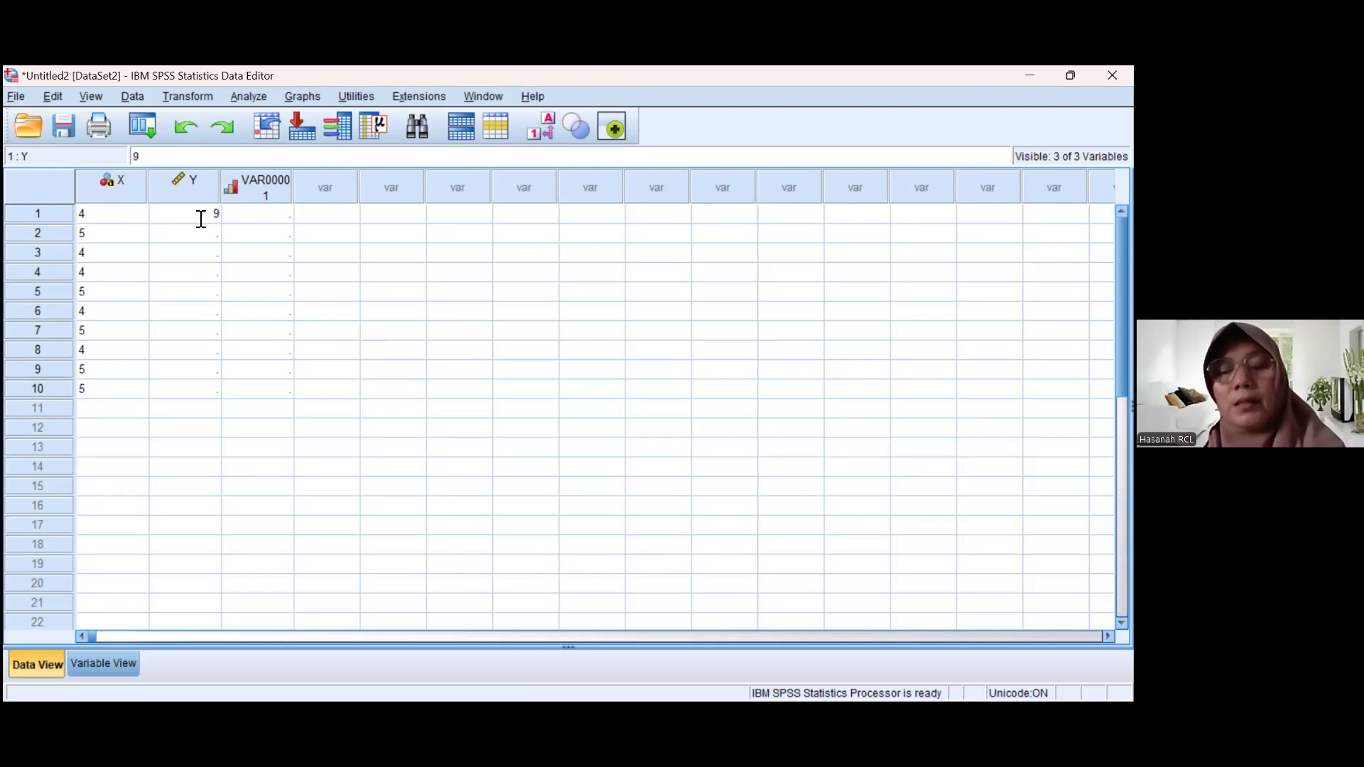
key("Return")
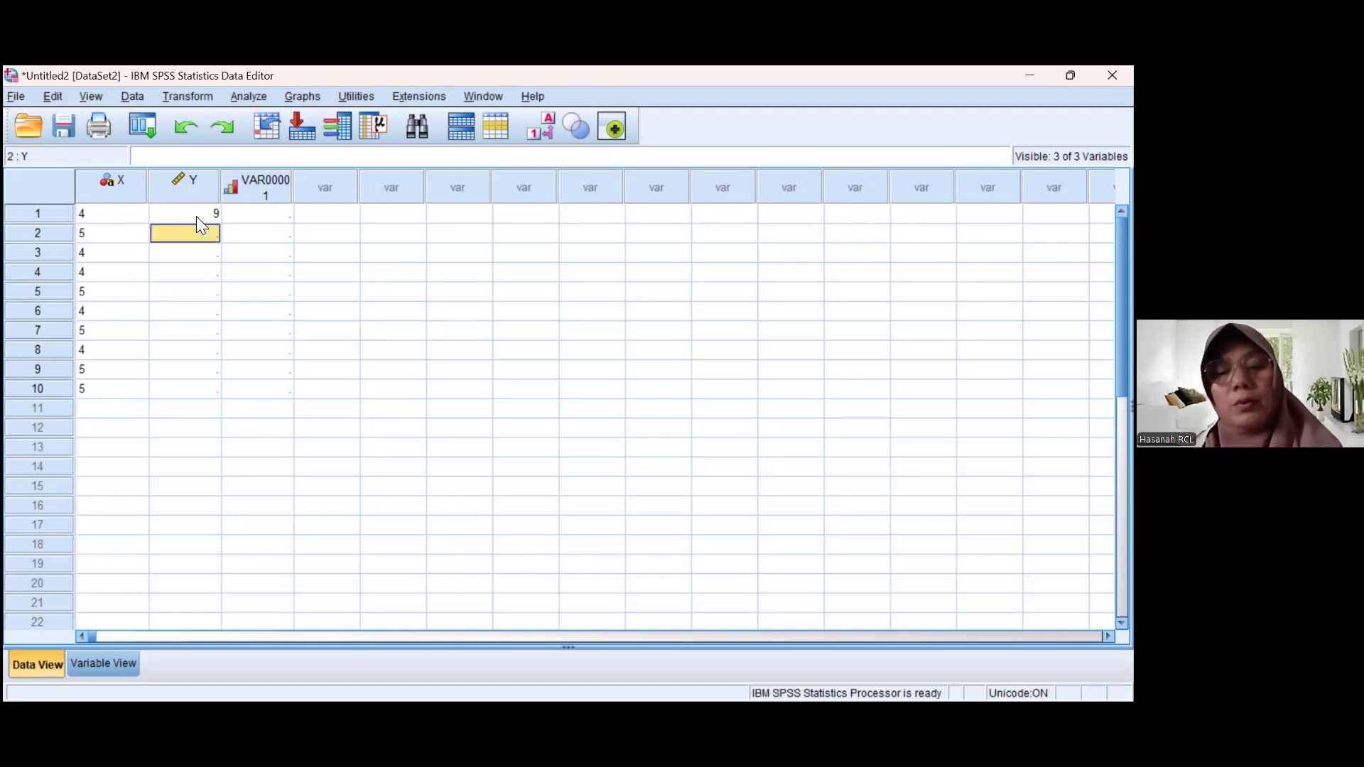
type("8")
key("Return")
type("7")
key("Return")
type("9")
key("Return")
type("8")
key("Return")
type("9")
key("Return")
type("7")
key("Return")
type("9")
key("Return")
type("7")
key("Return")
type("9")
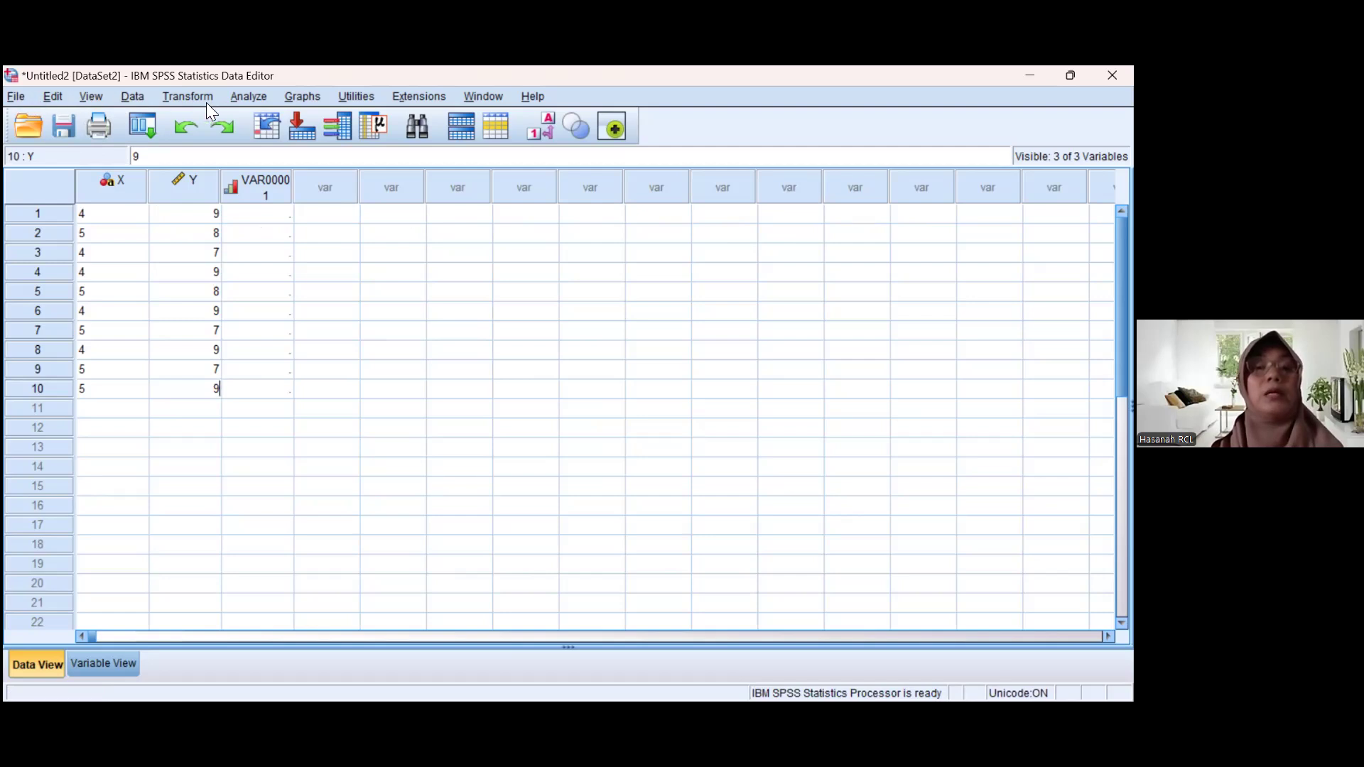
Step: Run a Descriptives analysis on the variable Hasil Belajar [Y] with the default statistics
left_click(251, 95)
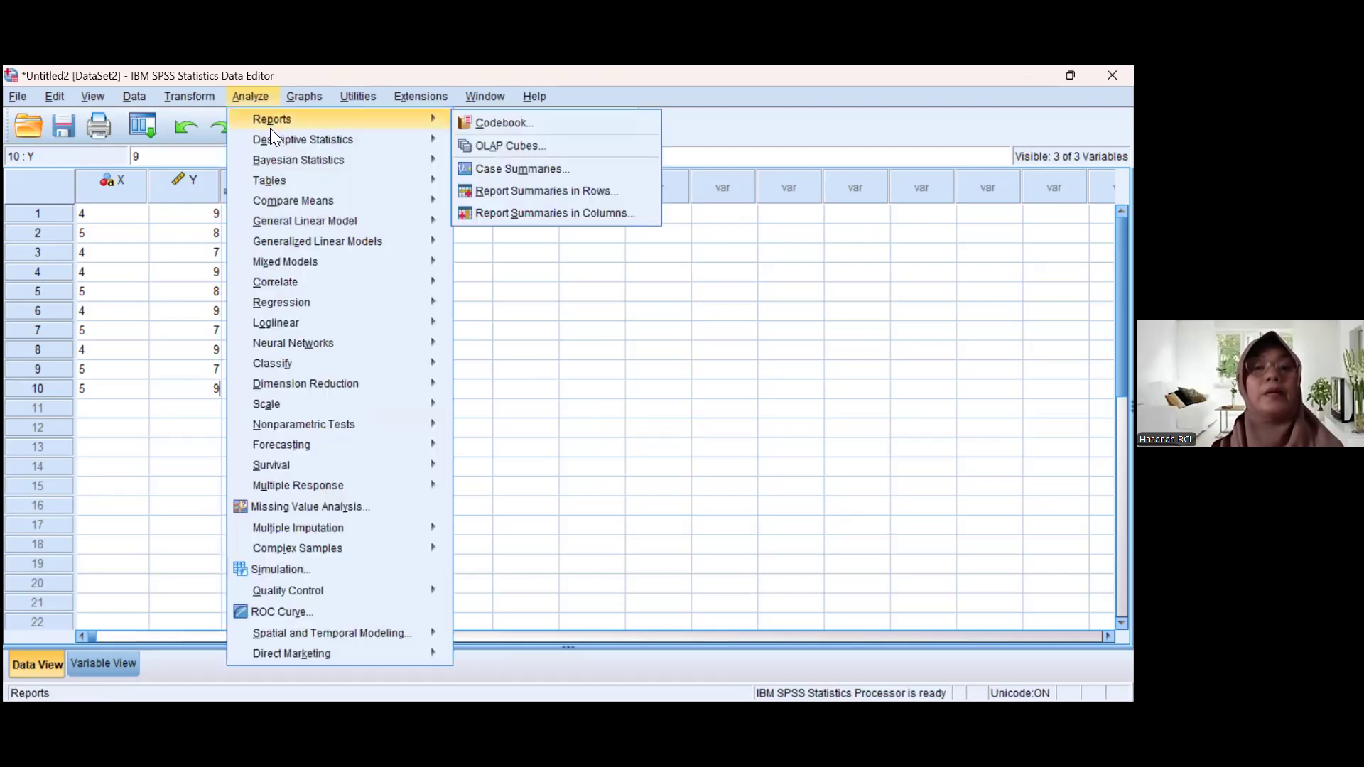
mouse_move(280, 141)
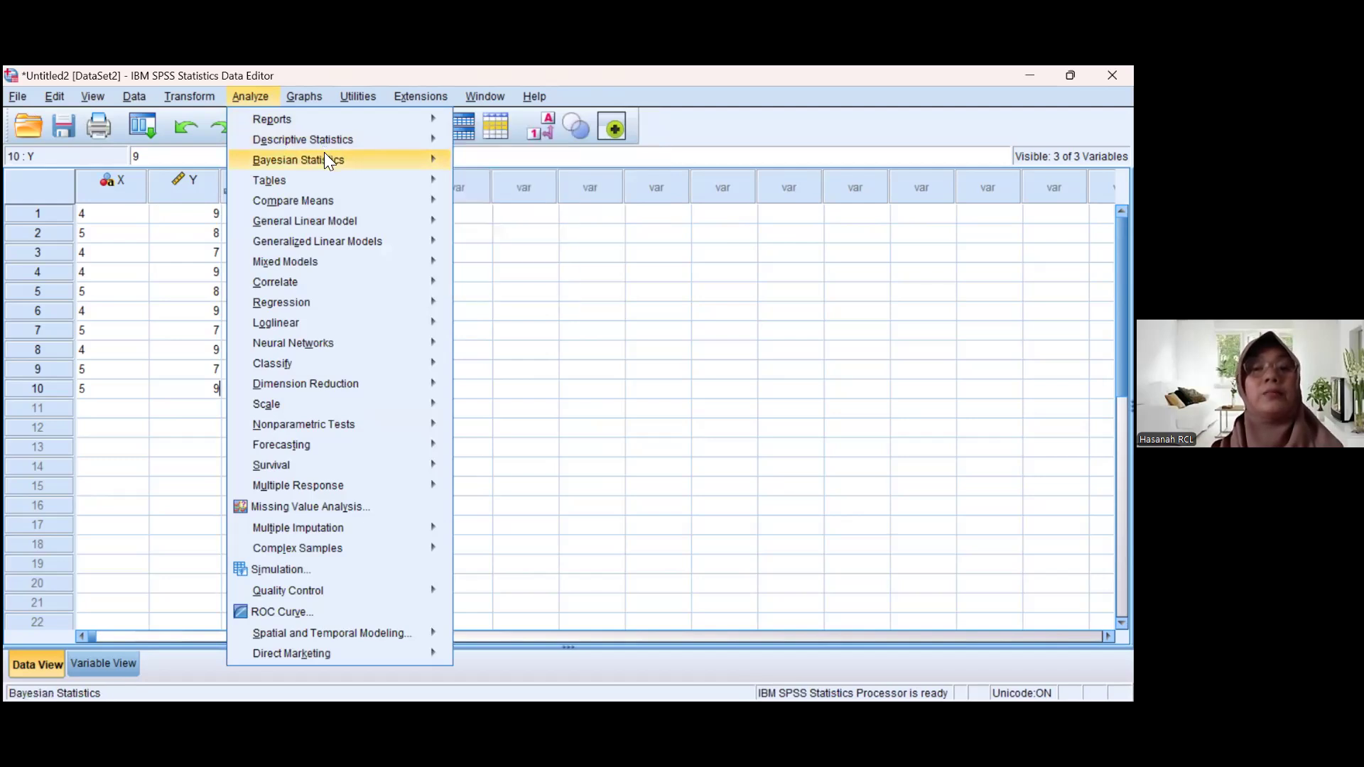
mouse_move(330, 200)
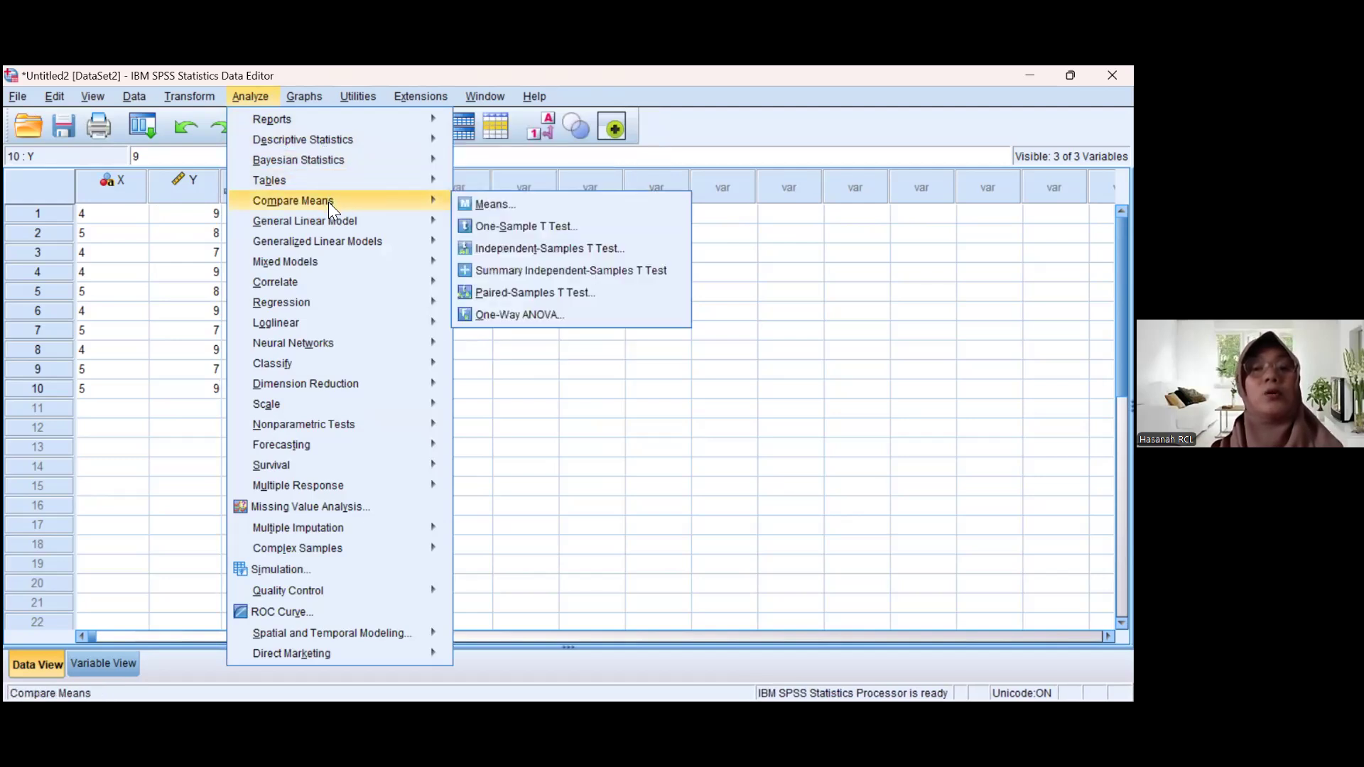
mouse_move(314, 283)
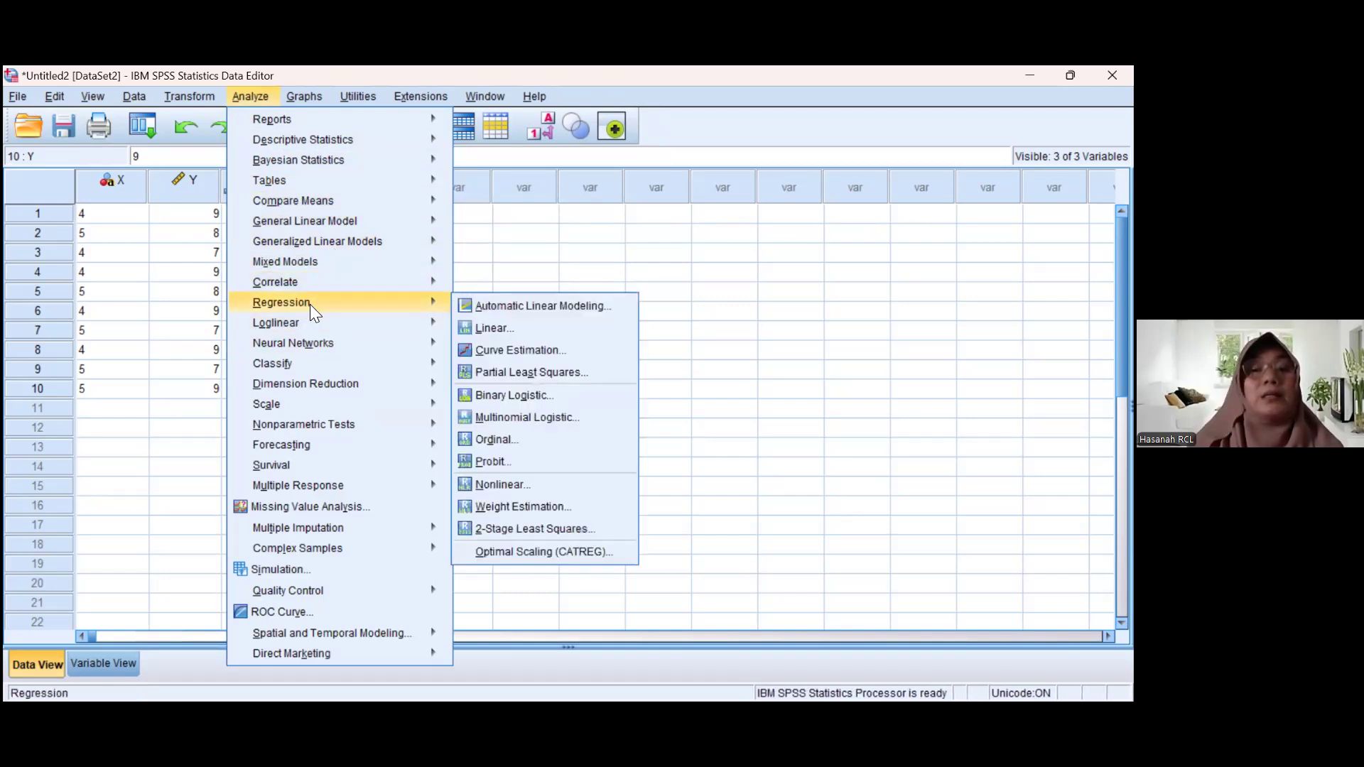
mouse_move(297, 327)
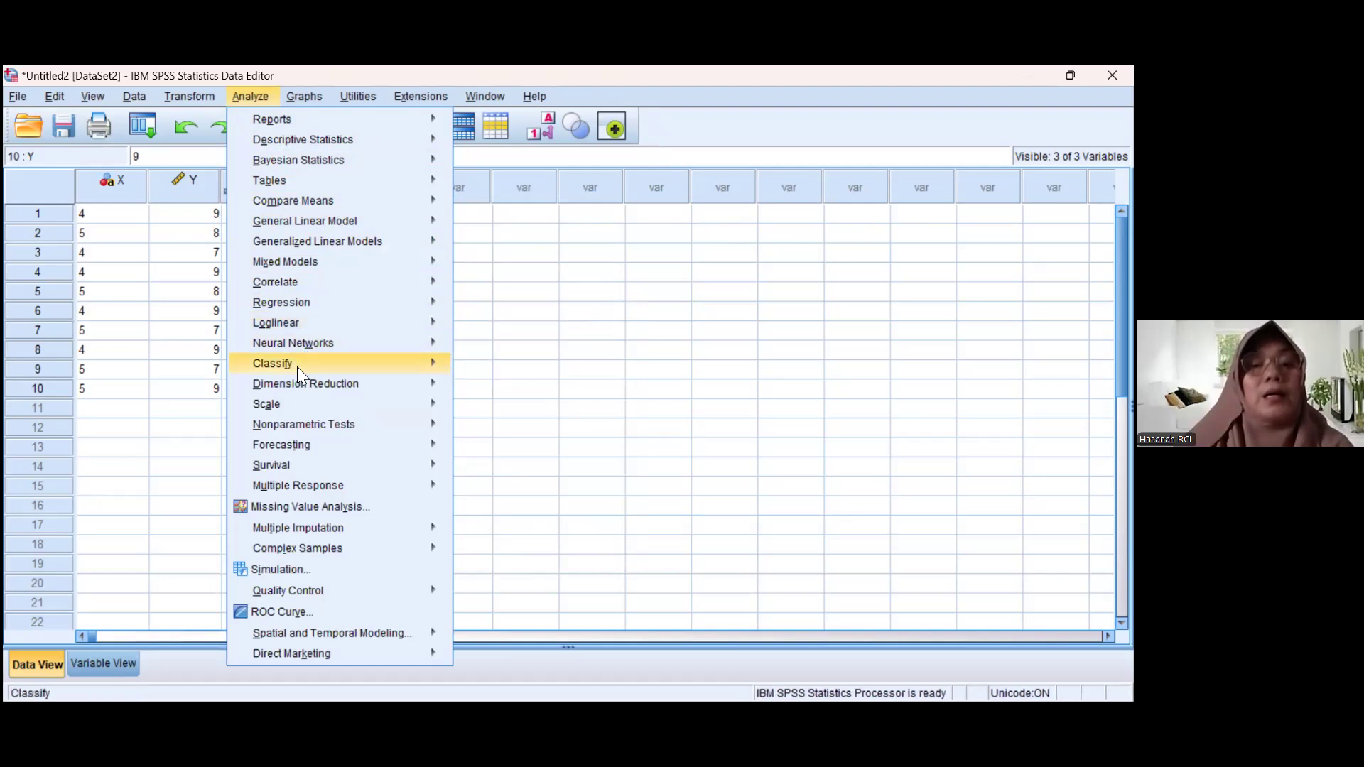
mouse_move(292, 423)
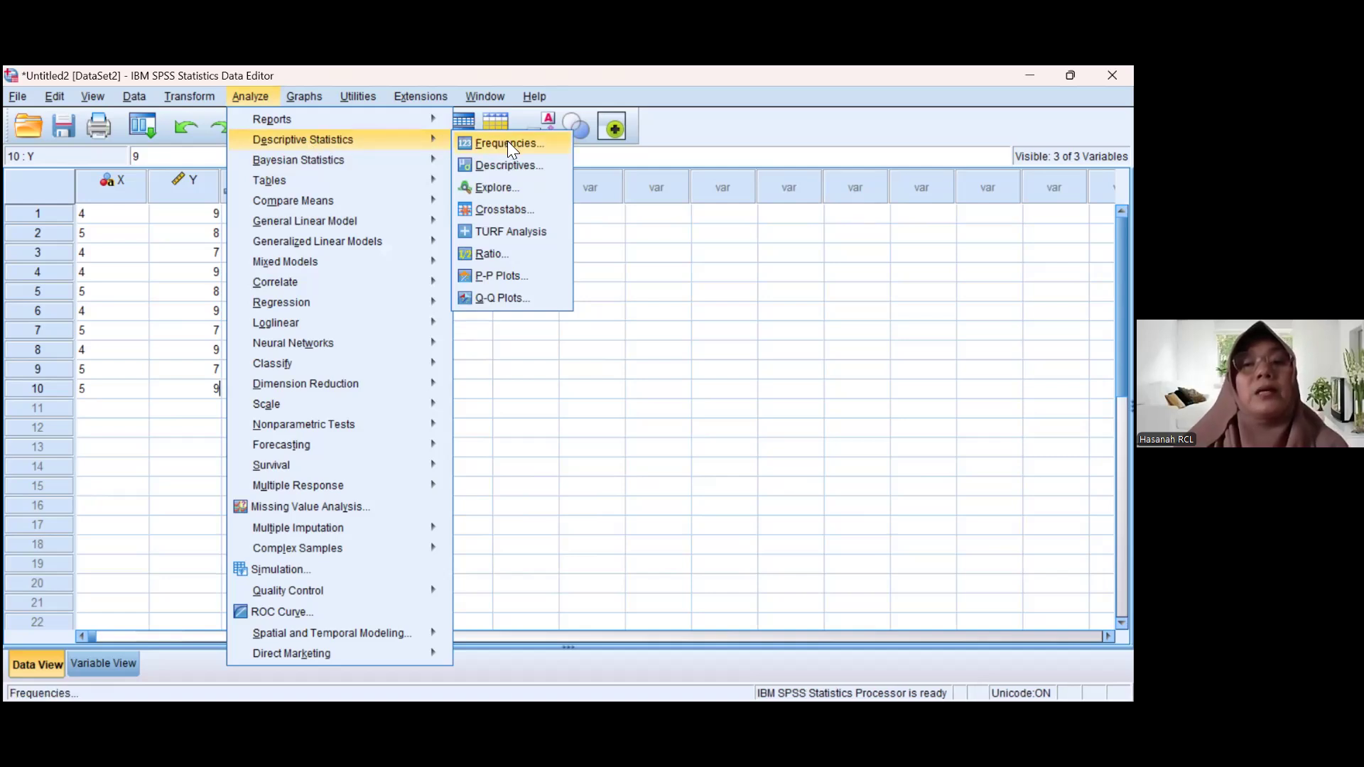
left_click(509, 166)
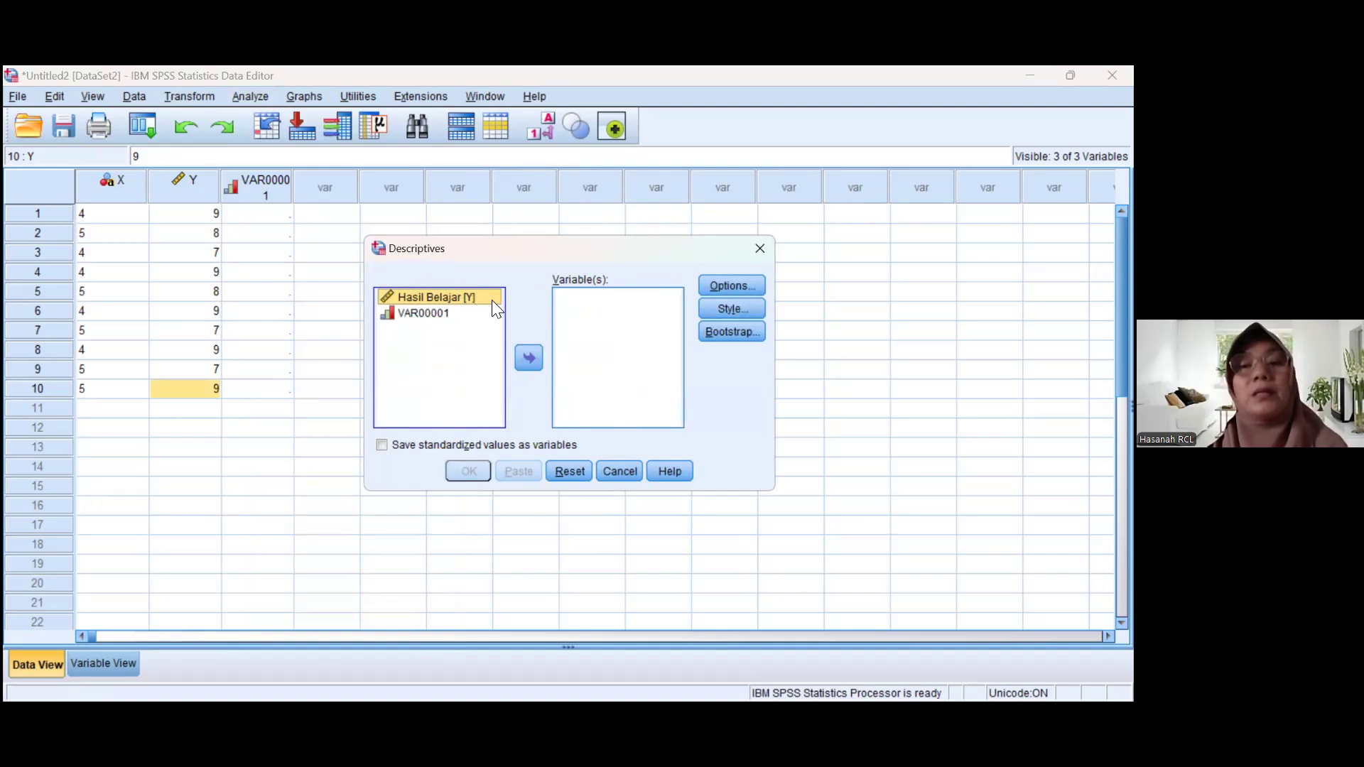
left_click(528, 358)
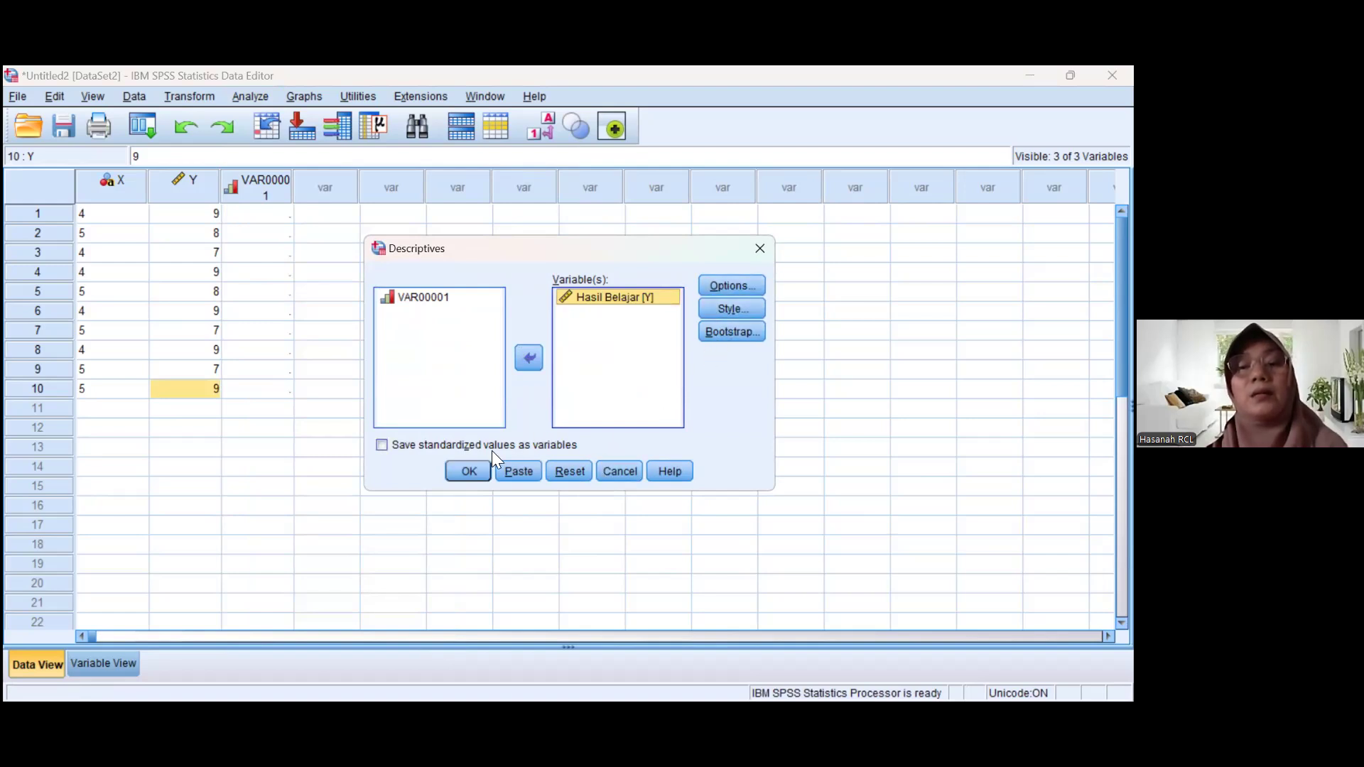
left_click(471, 472)
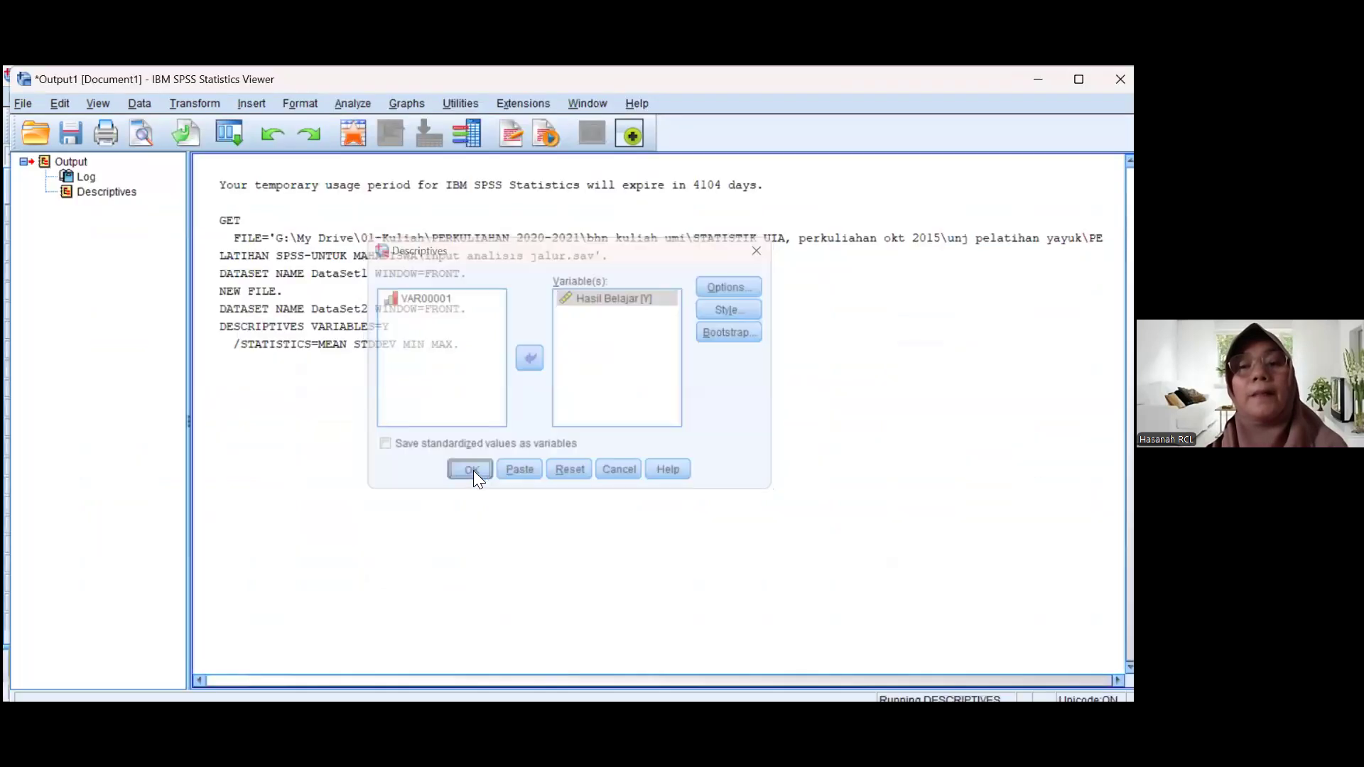
Step: Examine the Descriptive Statistics table for Hasil Belajar in the output
left_click(837, 429)
left_click(302, 507)
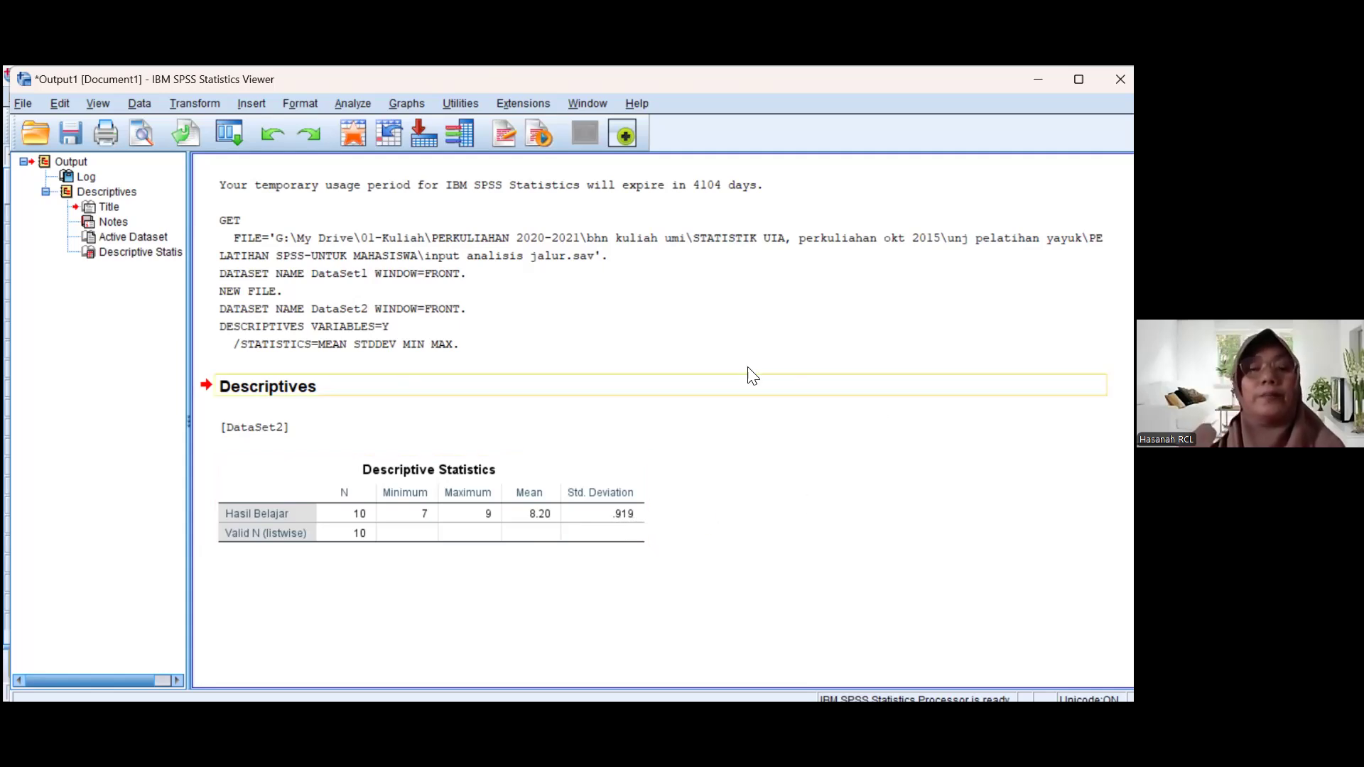
left_click(357, 465)
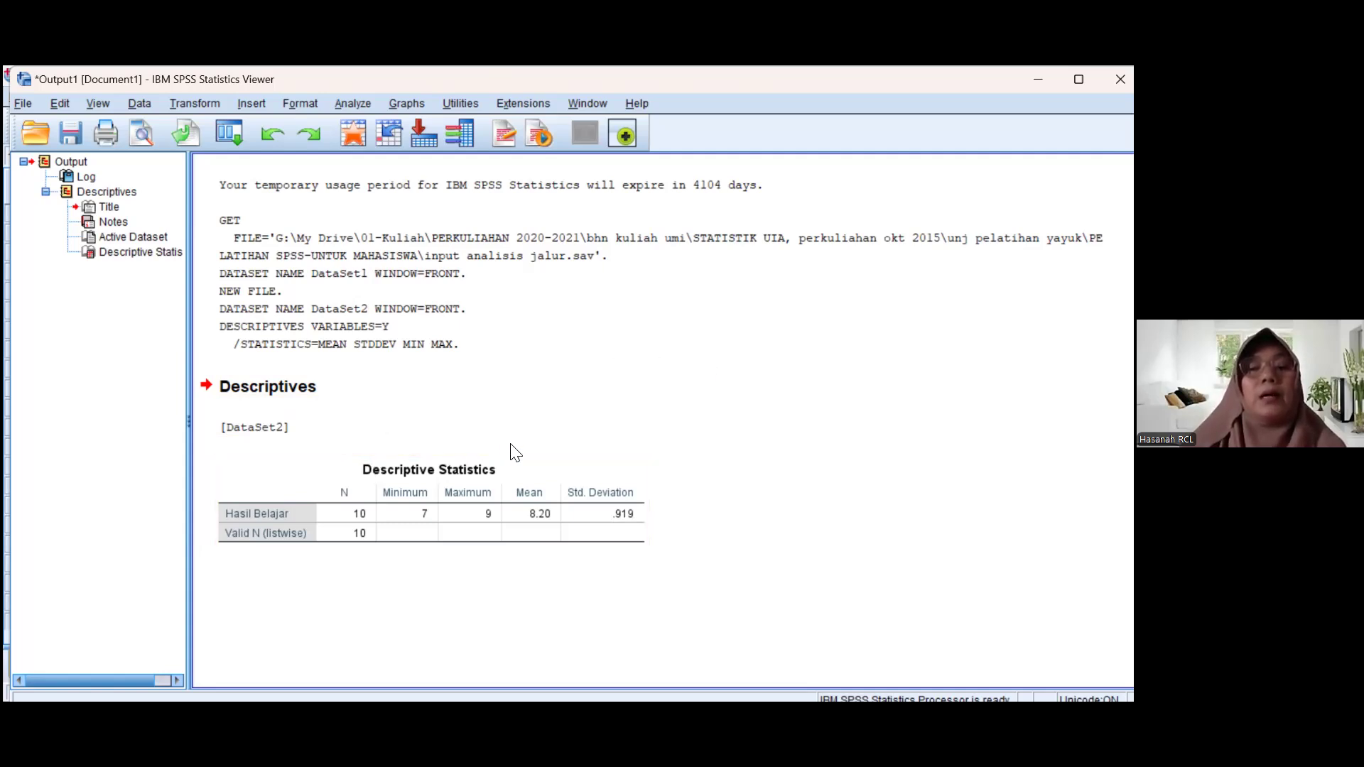
left_click(384, 220)
left_click(462, 512)
left_click(481, 563)
Step: Switch to the data window of input analisis jalur.sav
mouse_move(585, 681)
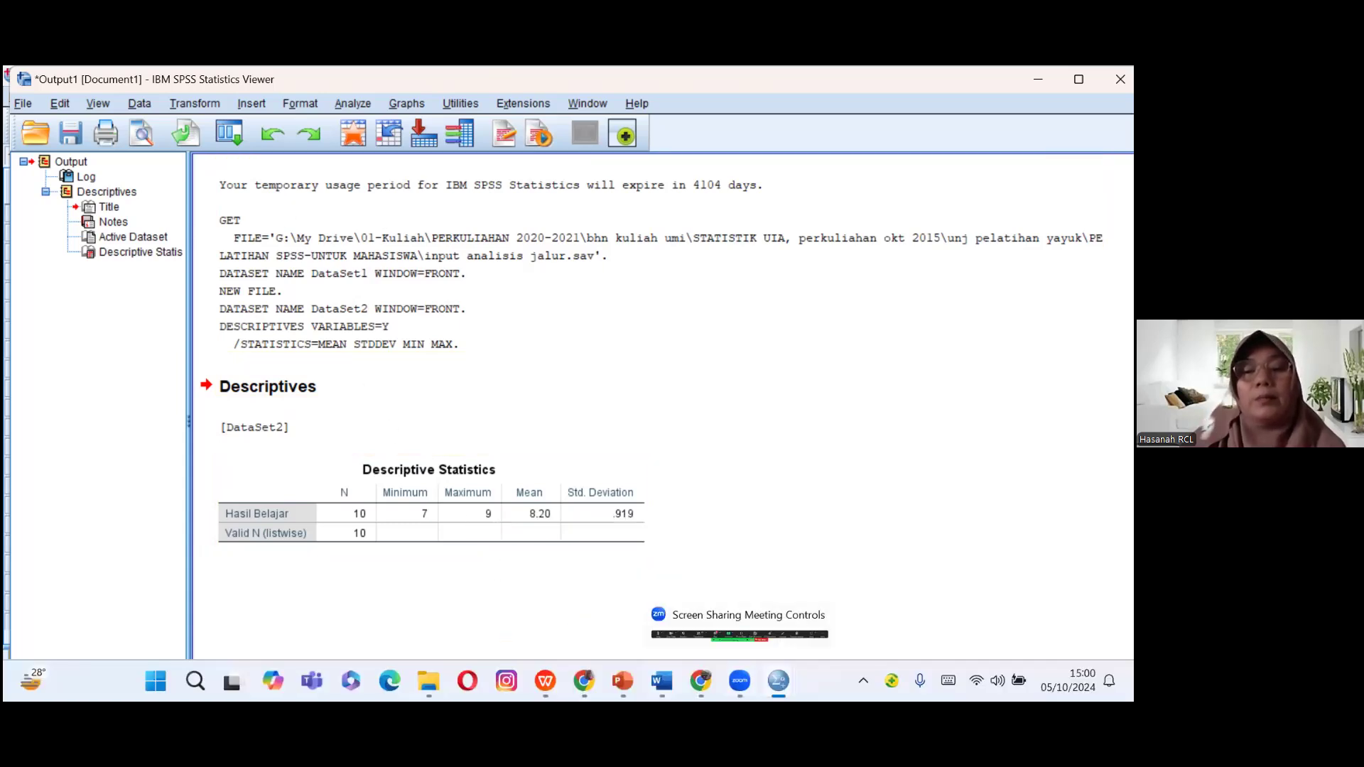
mouse_move(779, 681)
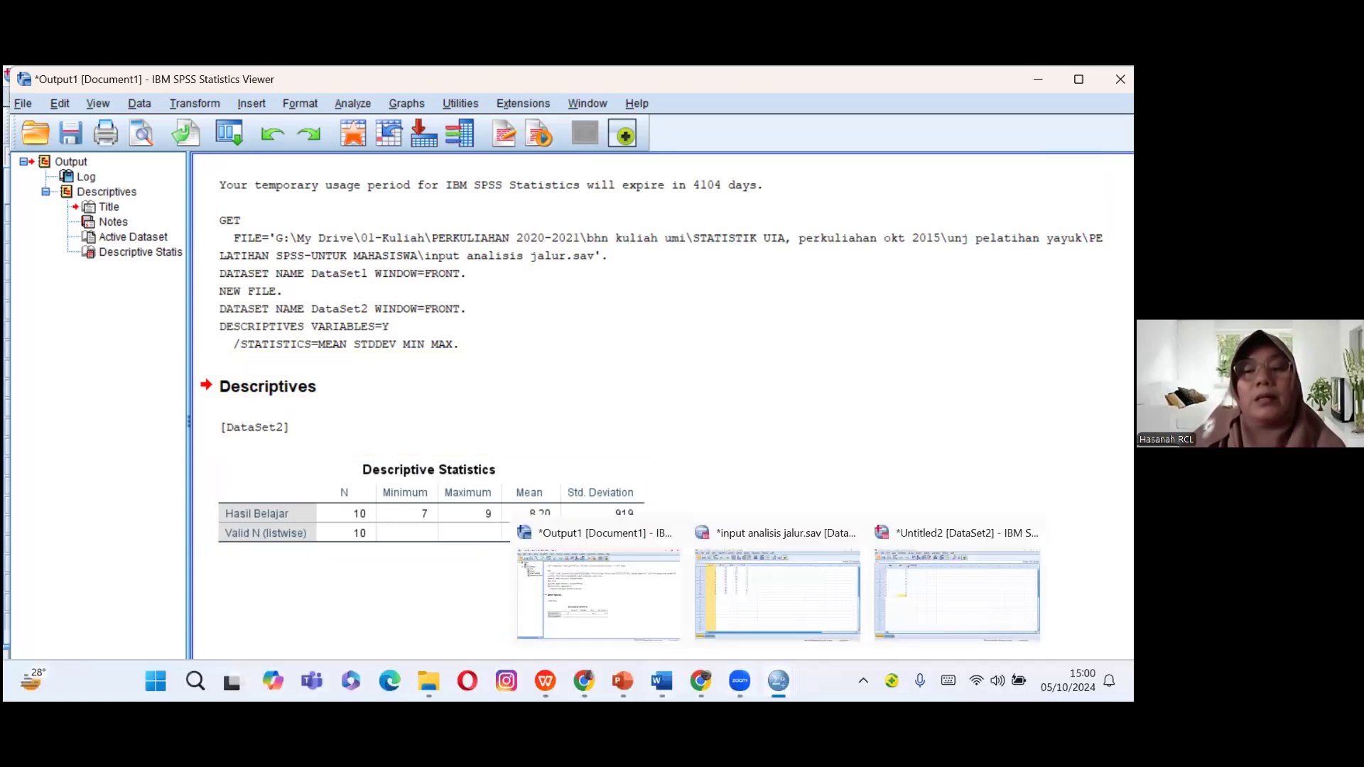
left_click(764, 643)
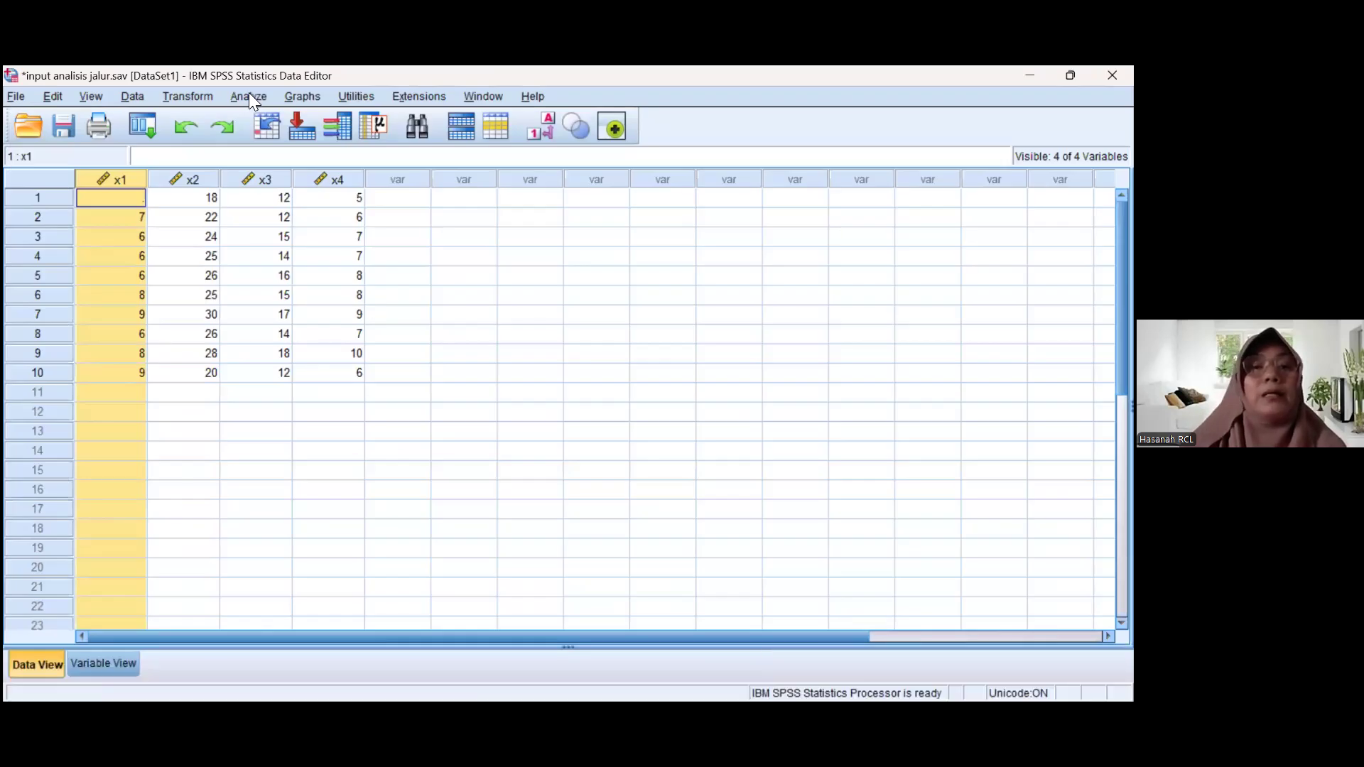
left_click(249, 95)
mouse_move(294, 178)
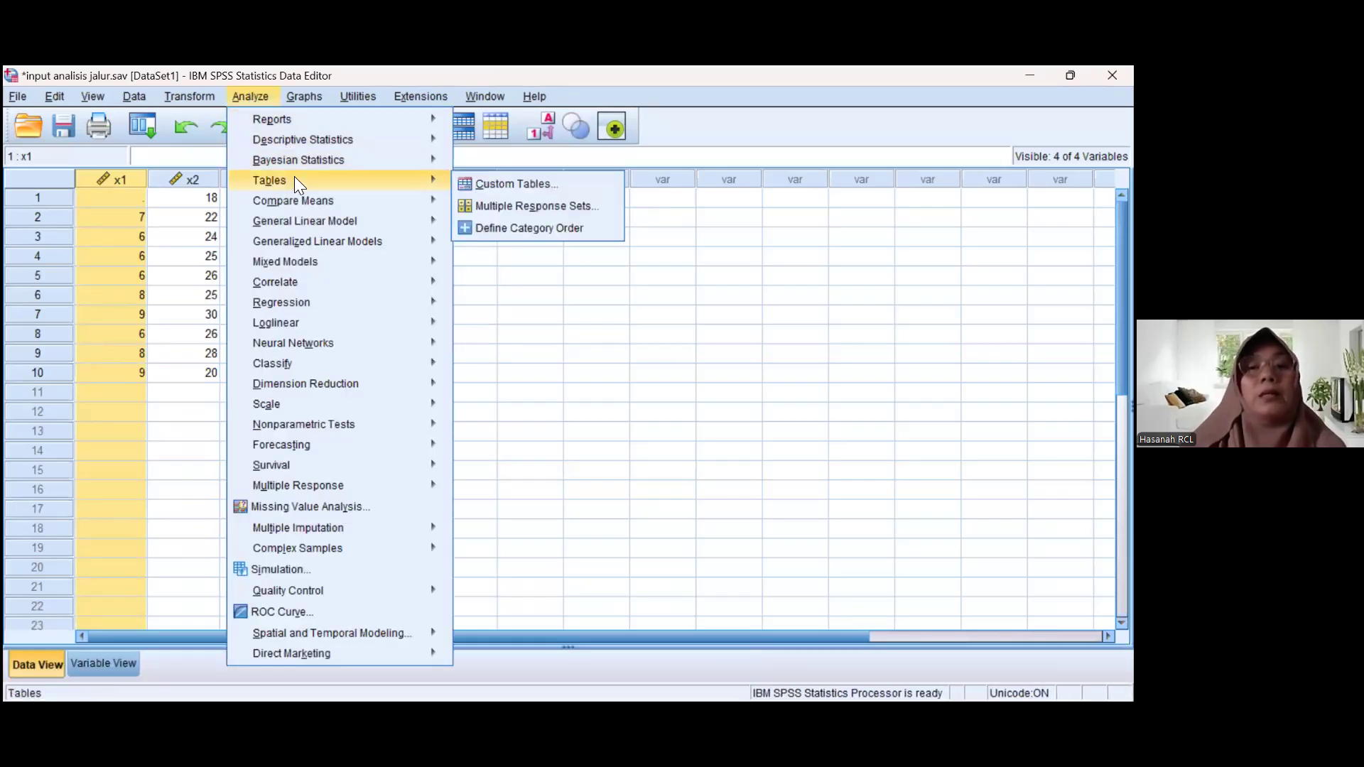
left_click(524, 185)
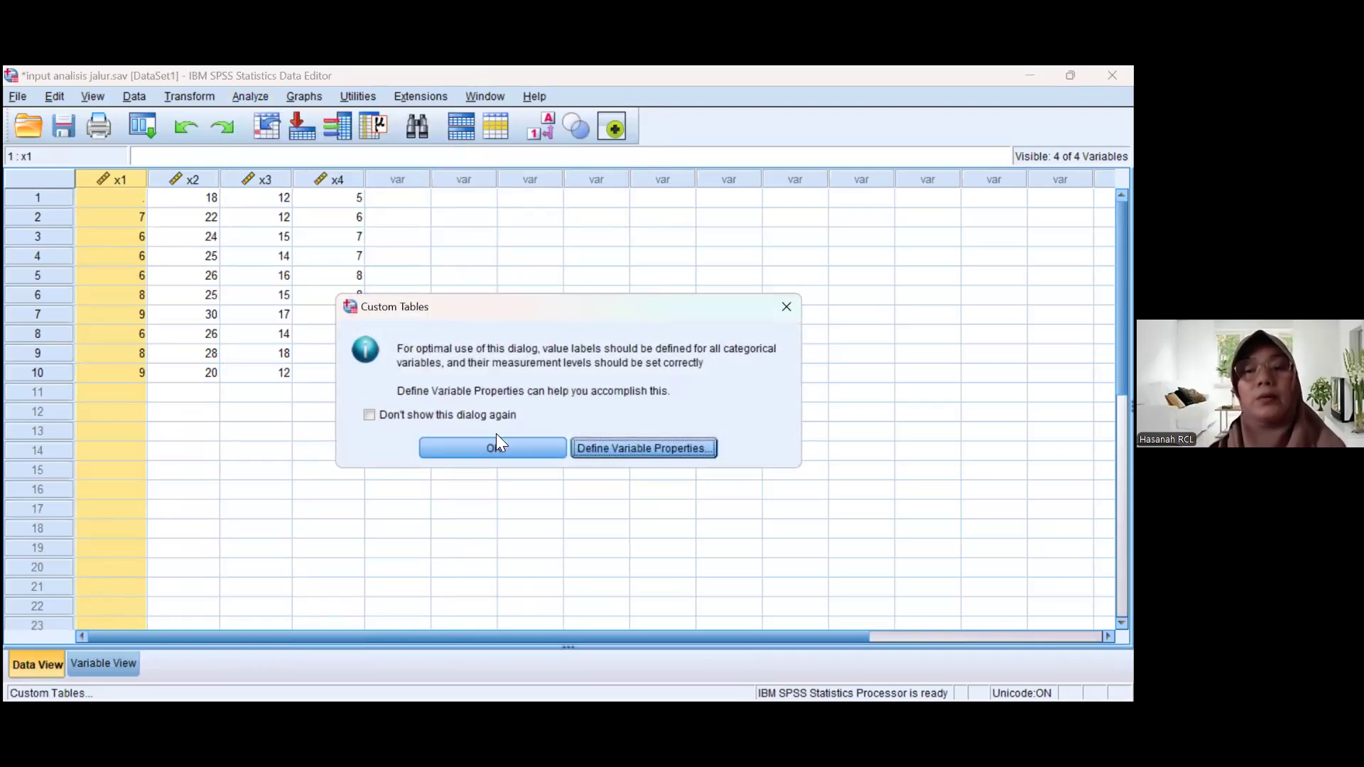
left_click(498, 448)
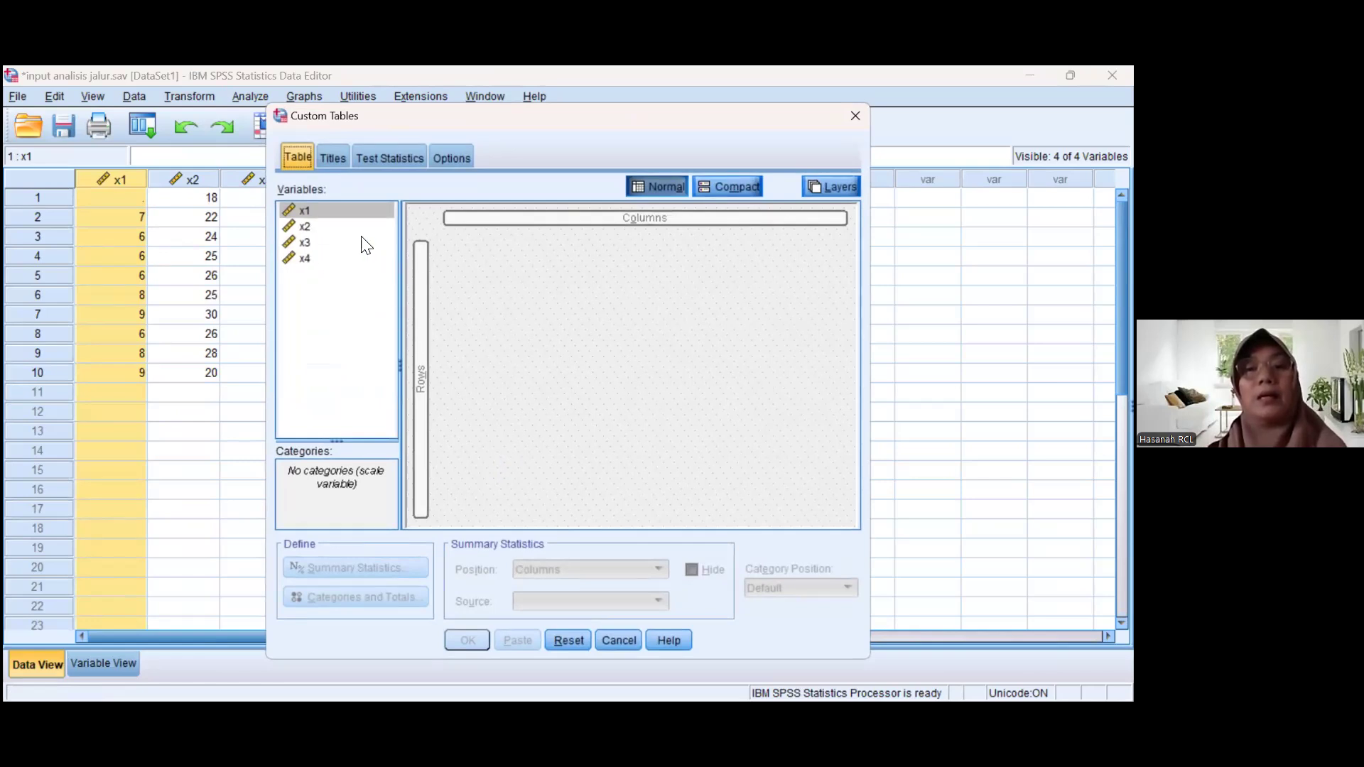
left_click(314, 224)
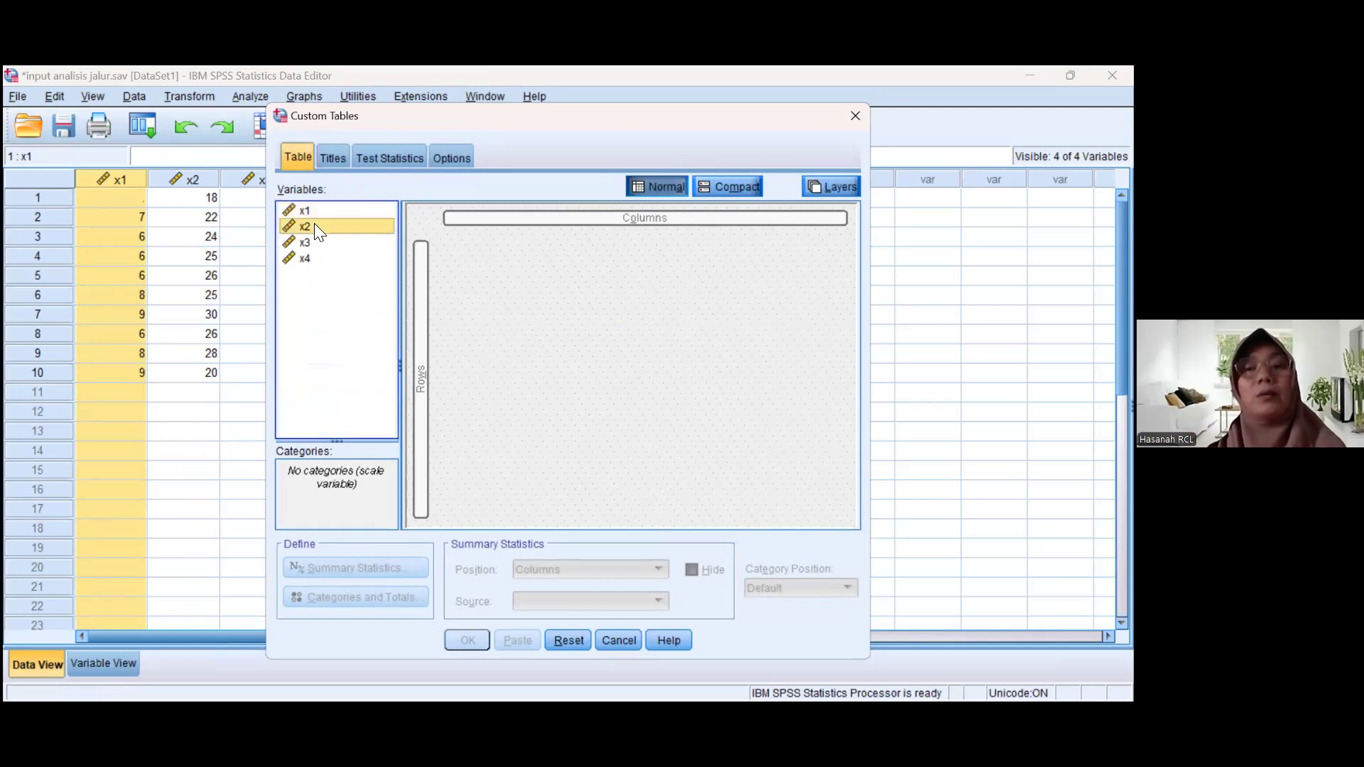
left_click(304, 211)
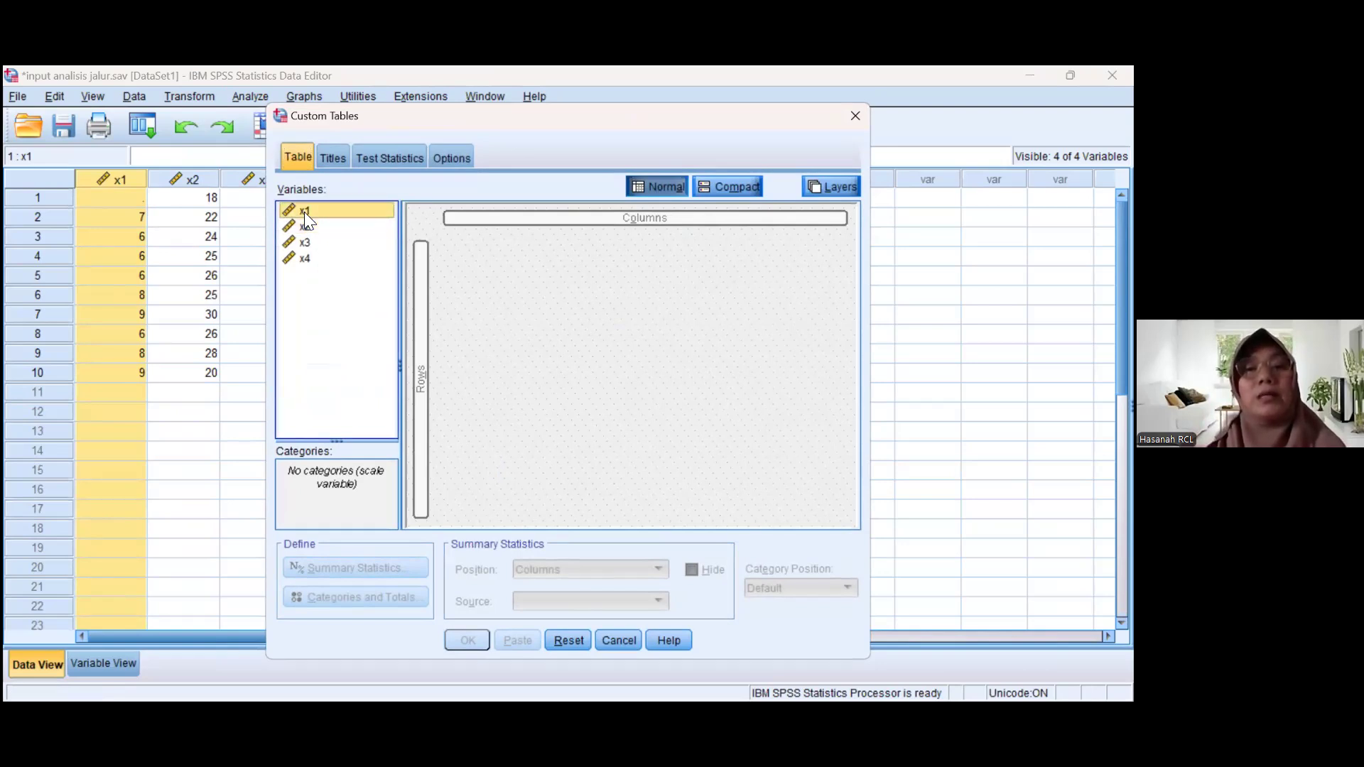
left_click(307, 259, "shift")
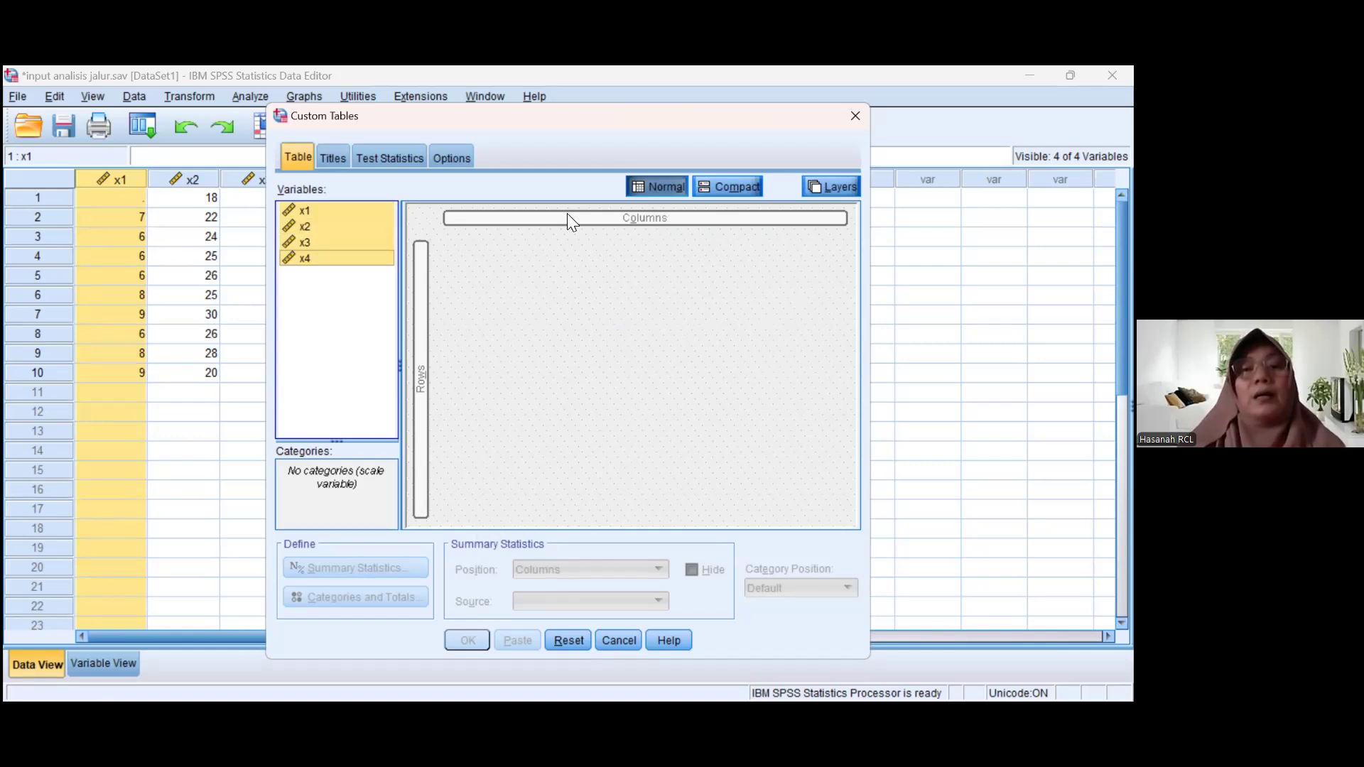
left_click(312, 257)
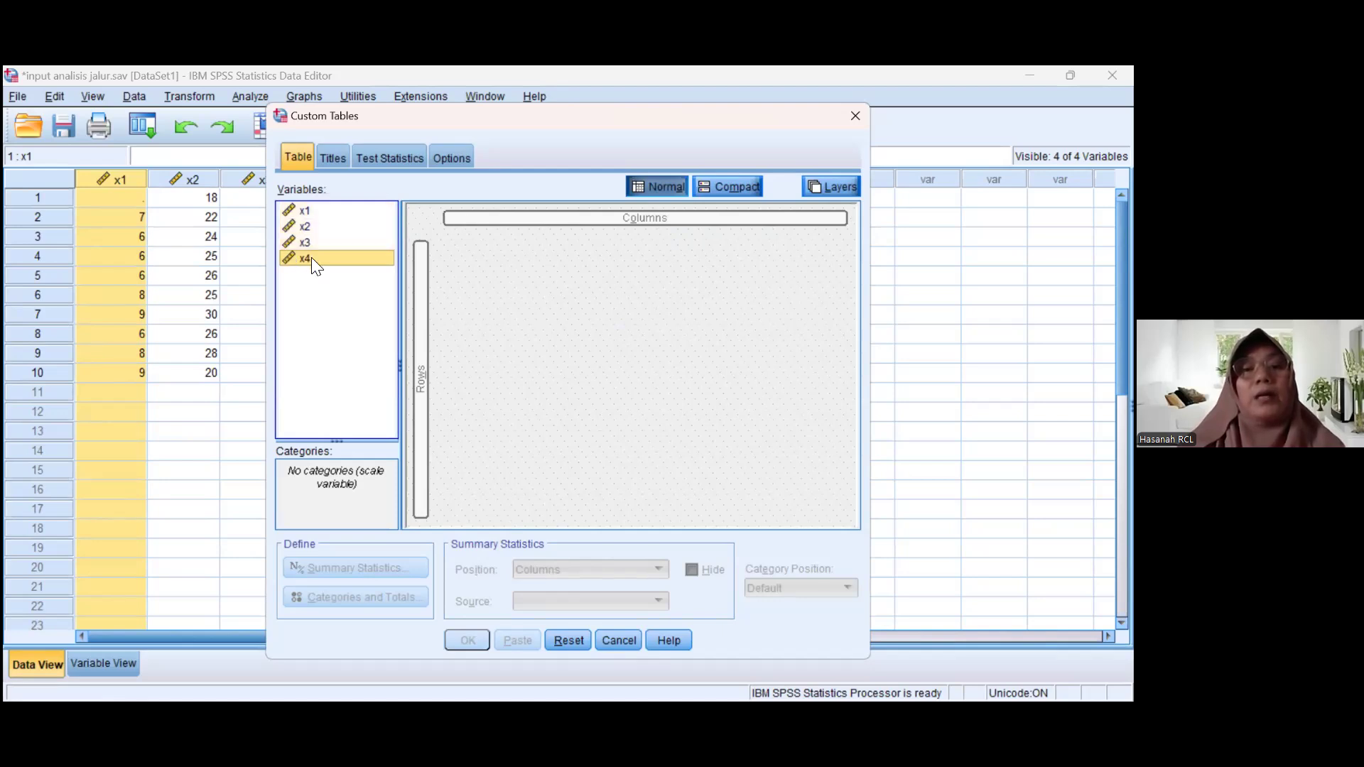
left_click(425, 338)
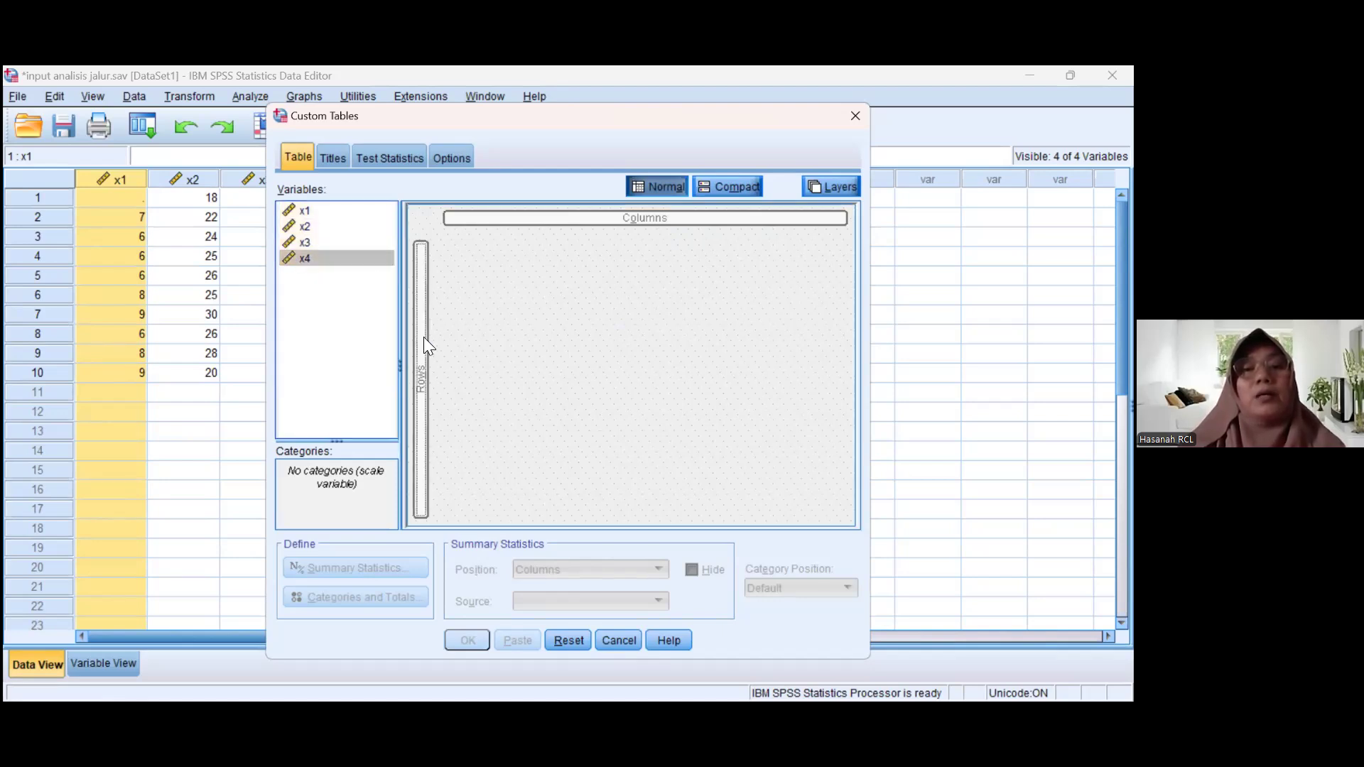
left_click(855, 118)
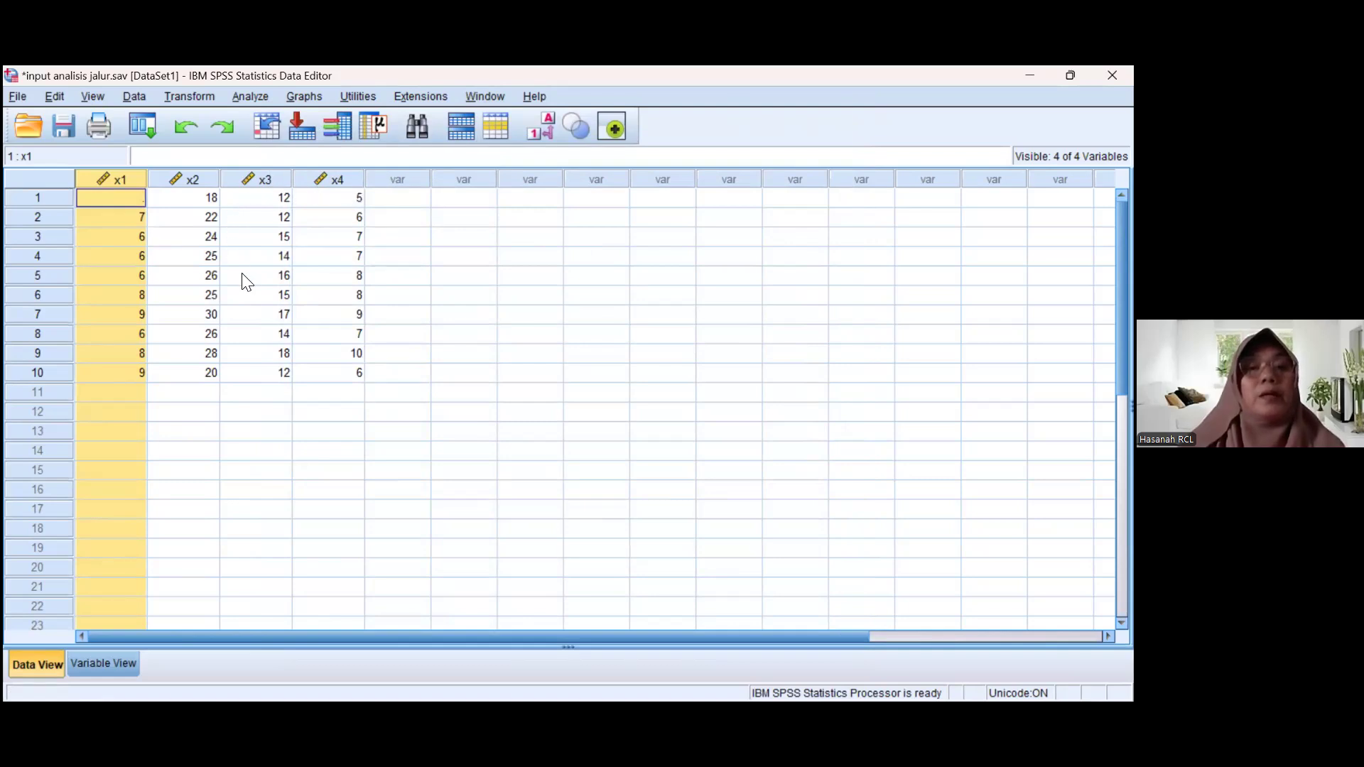
Step: Run a One-Sample T Test on variables x3 and x2 with a test value of 0
left_click(249, 98)
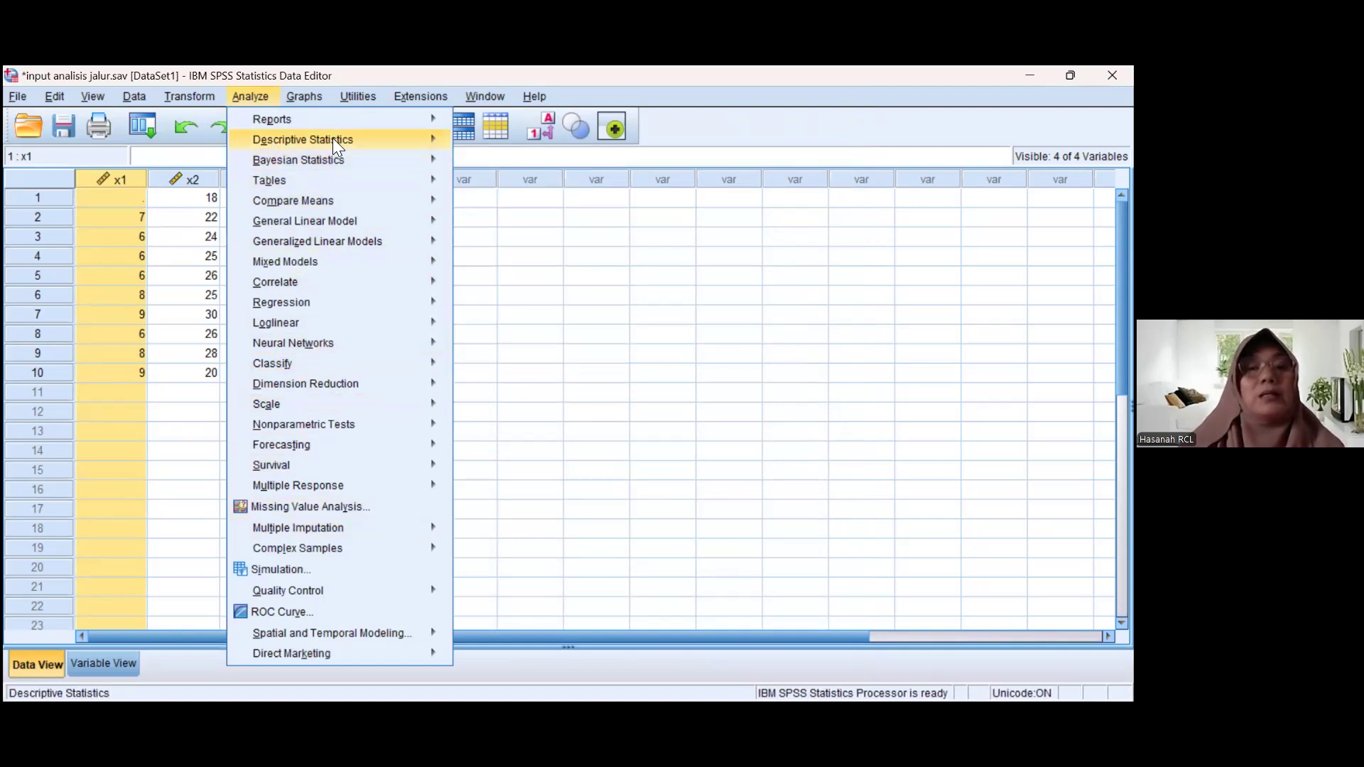
mouse_move(314, 205)
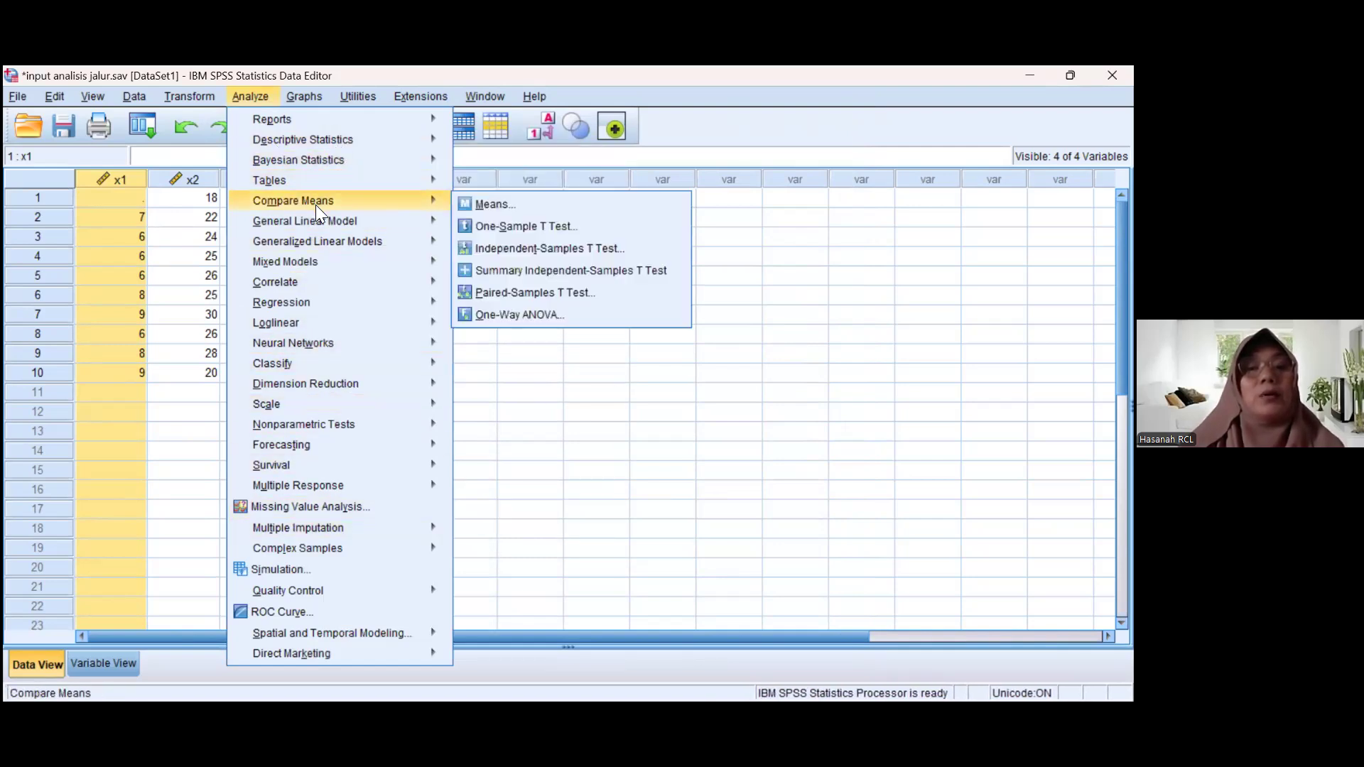
left_click(514, 226)
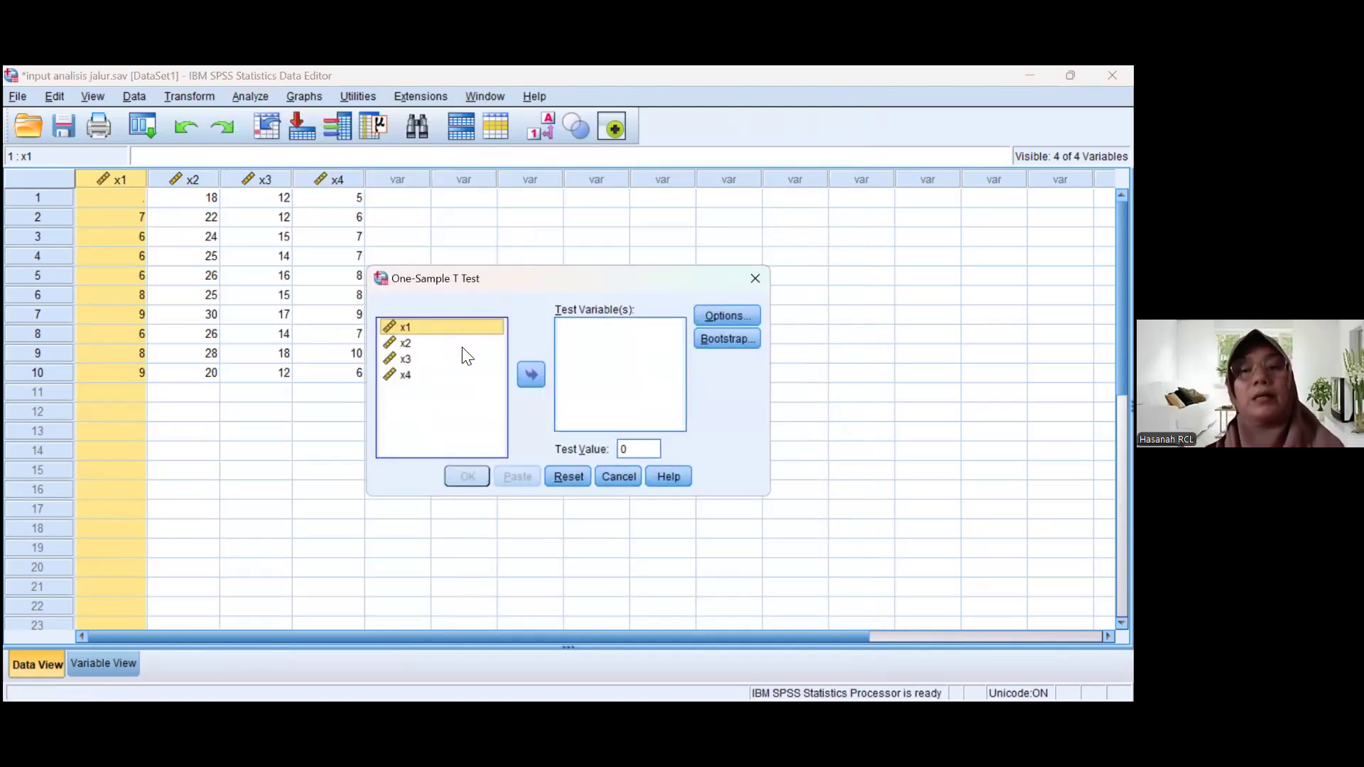
left_click(409, 358)
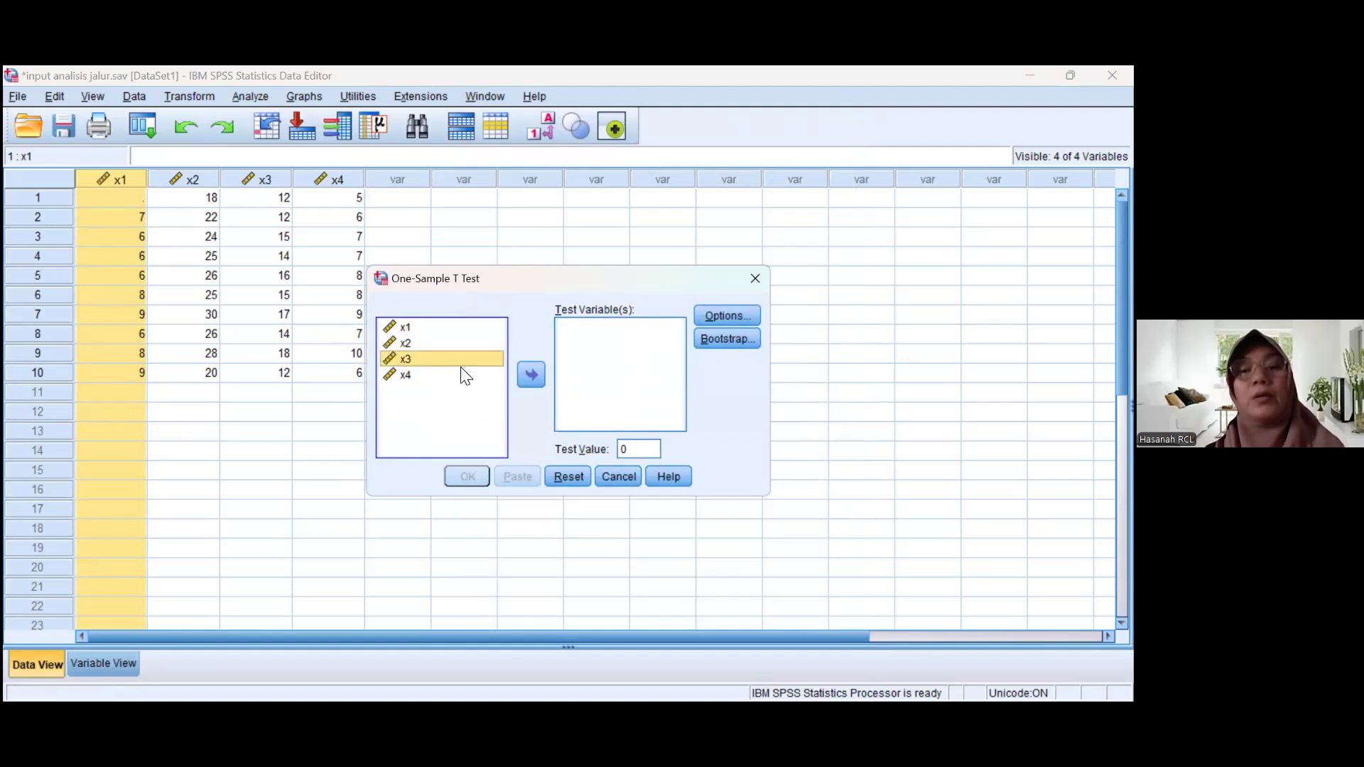
left_click(532, 377)
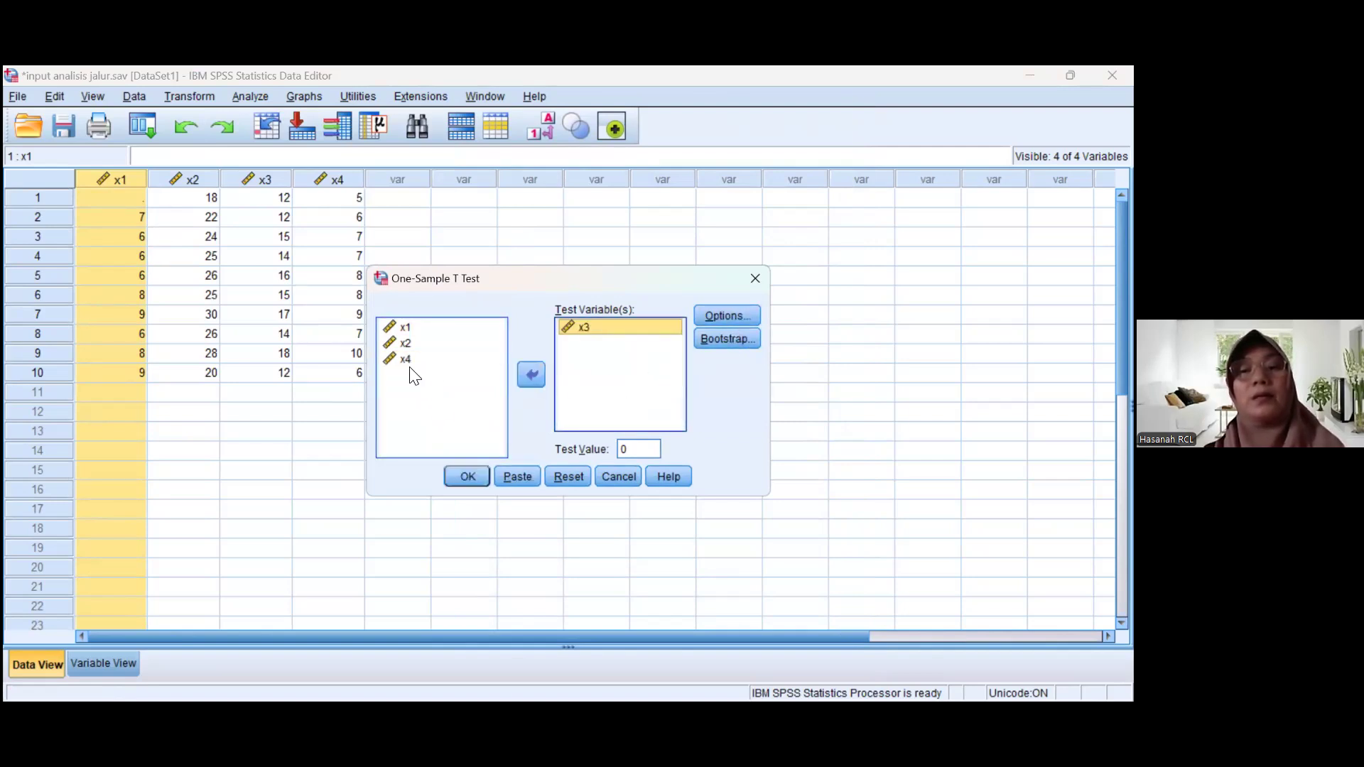
left_click(402, 346)
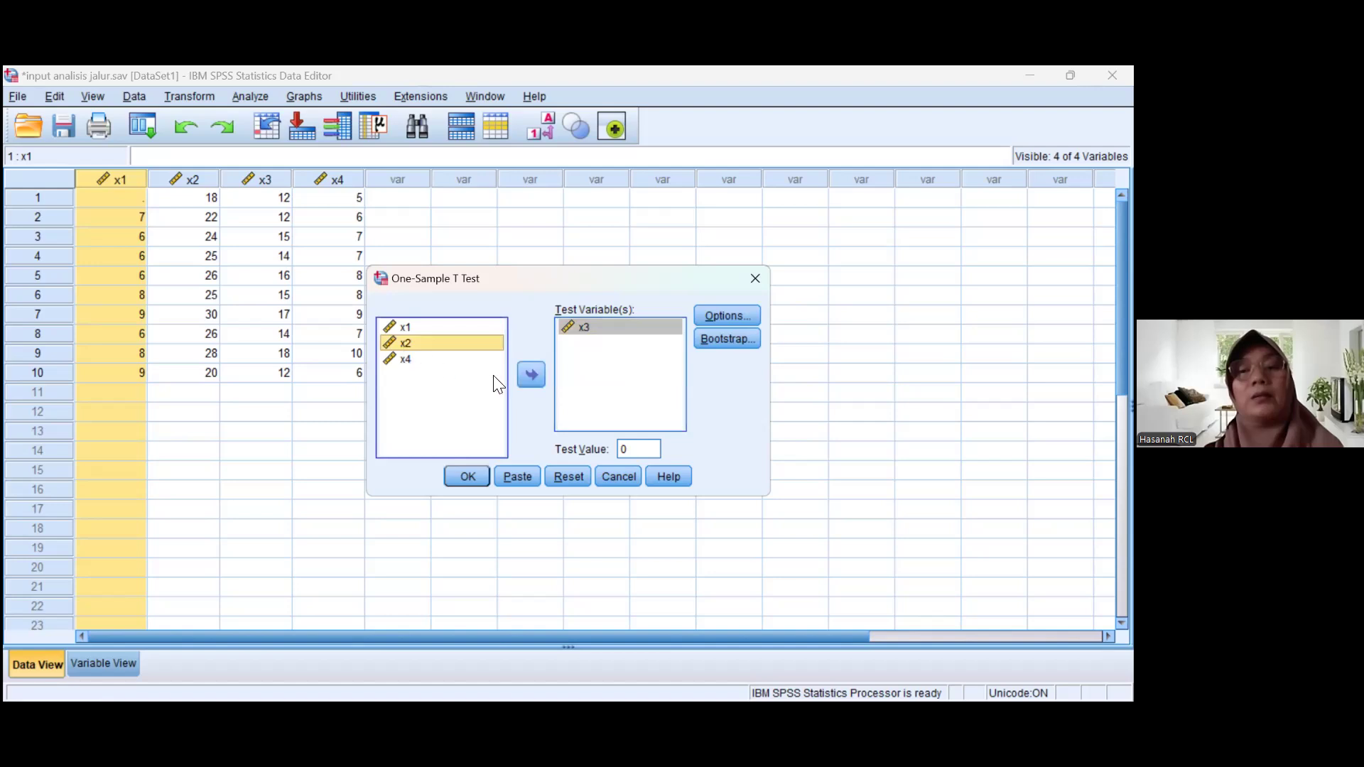
left_click(532, 377)
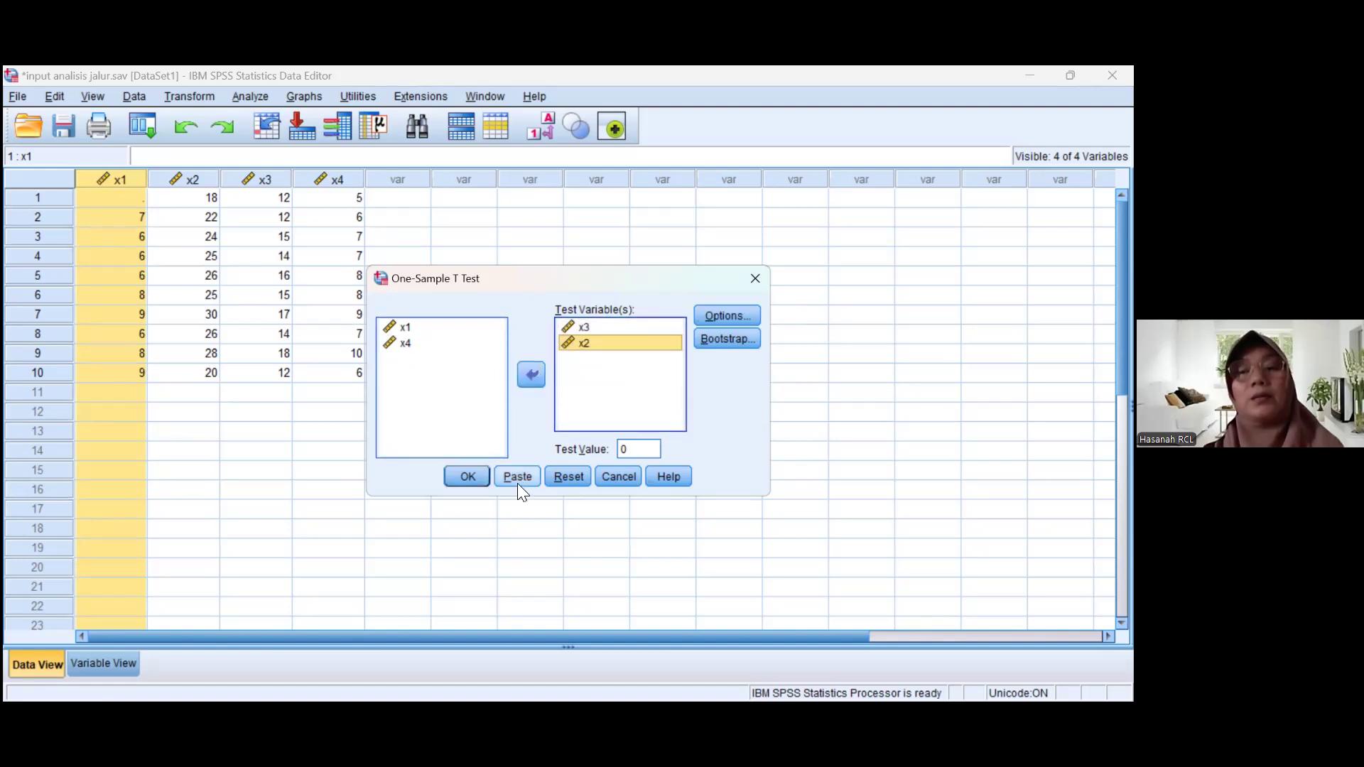
left_click(468, 477)
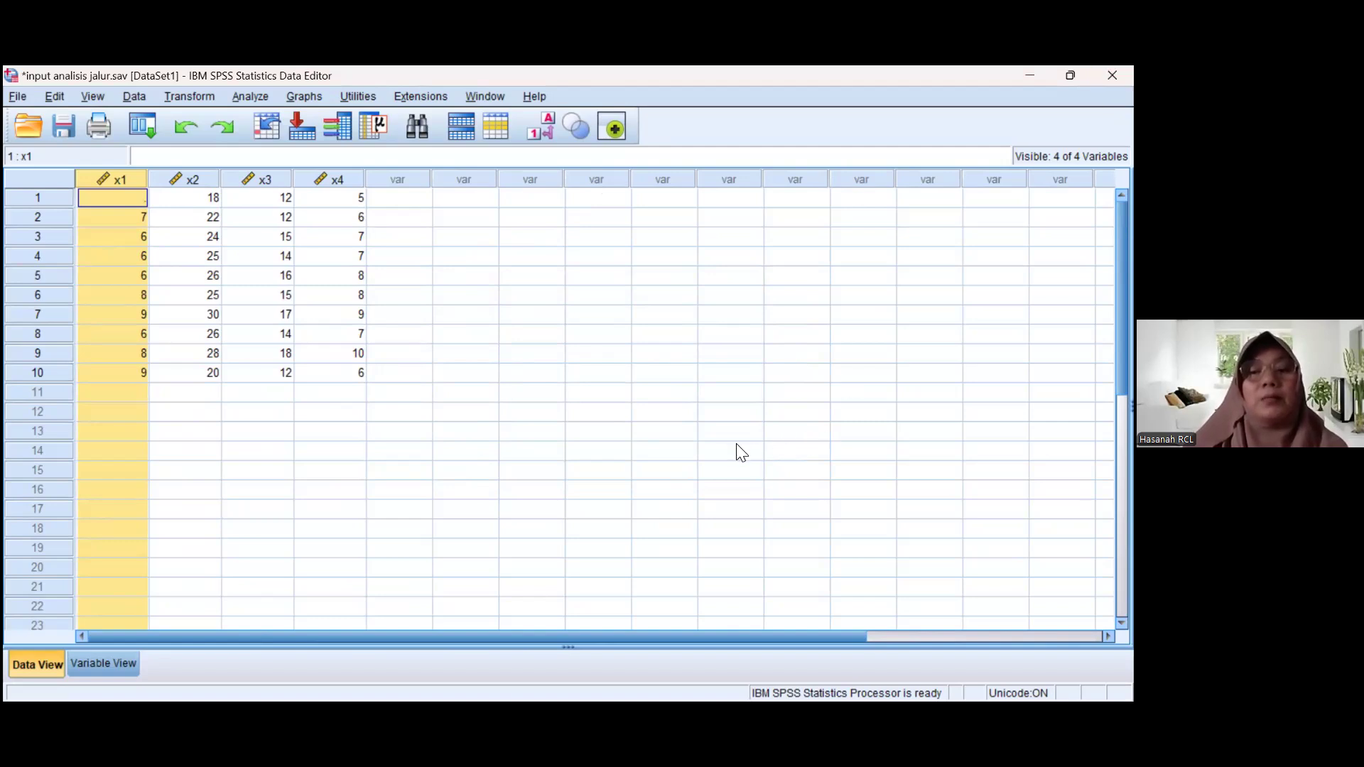
Step: Keep input analisis jalur.sav open, switch to PowerPoint and close the presentation 2.MASALAH, TUJUAN DAN MANFAAT
left_click(1113, 75)
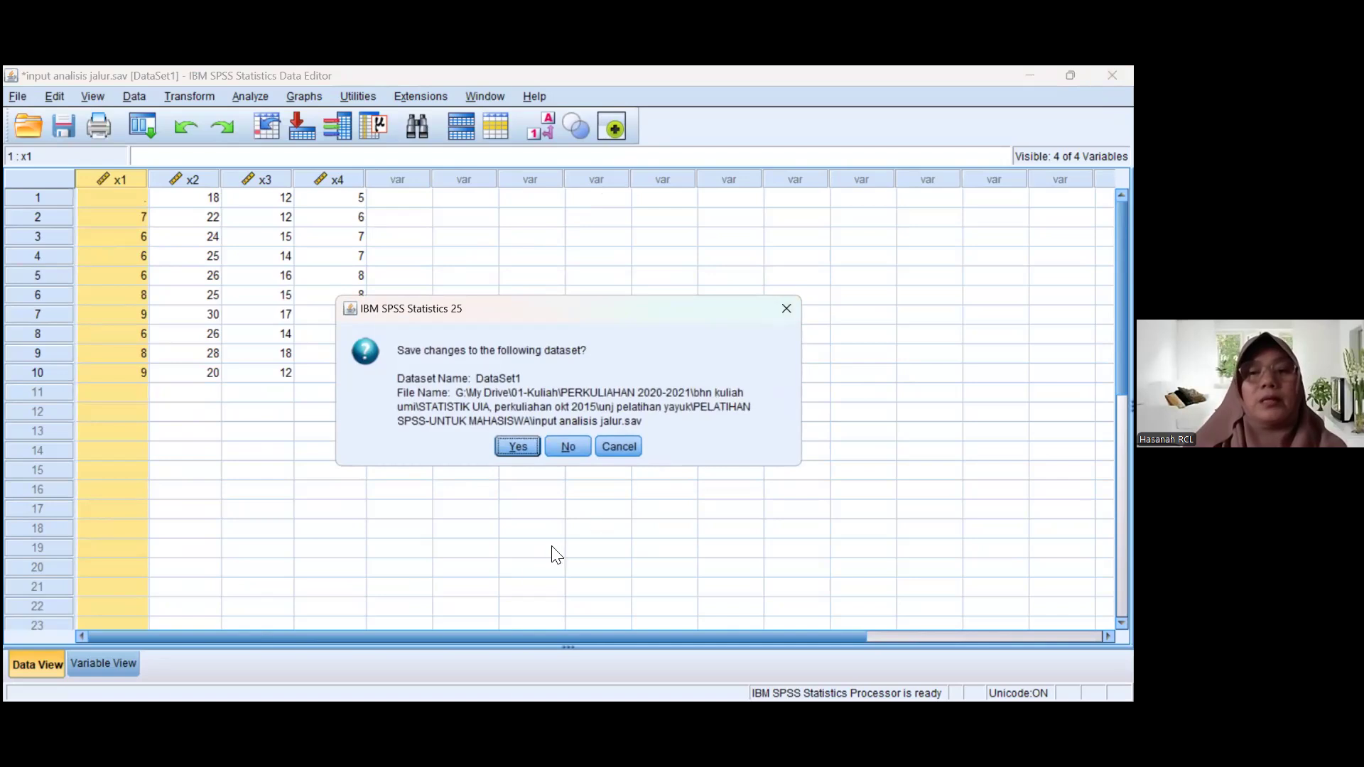
left_click(625, 449)
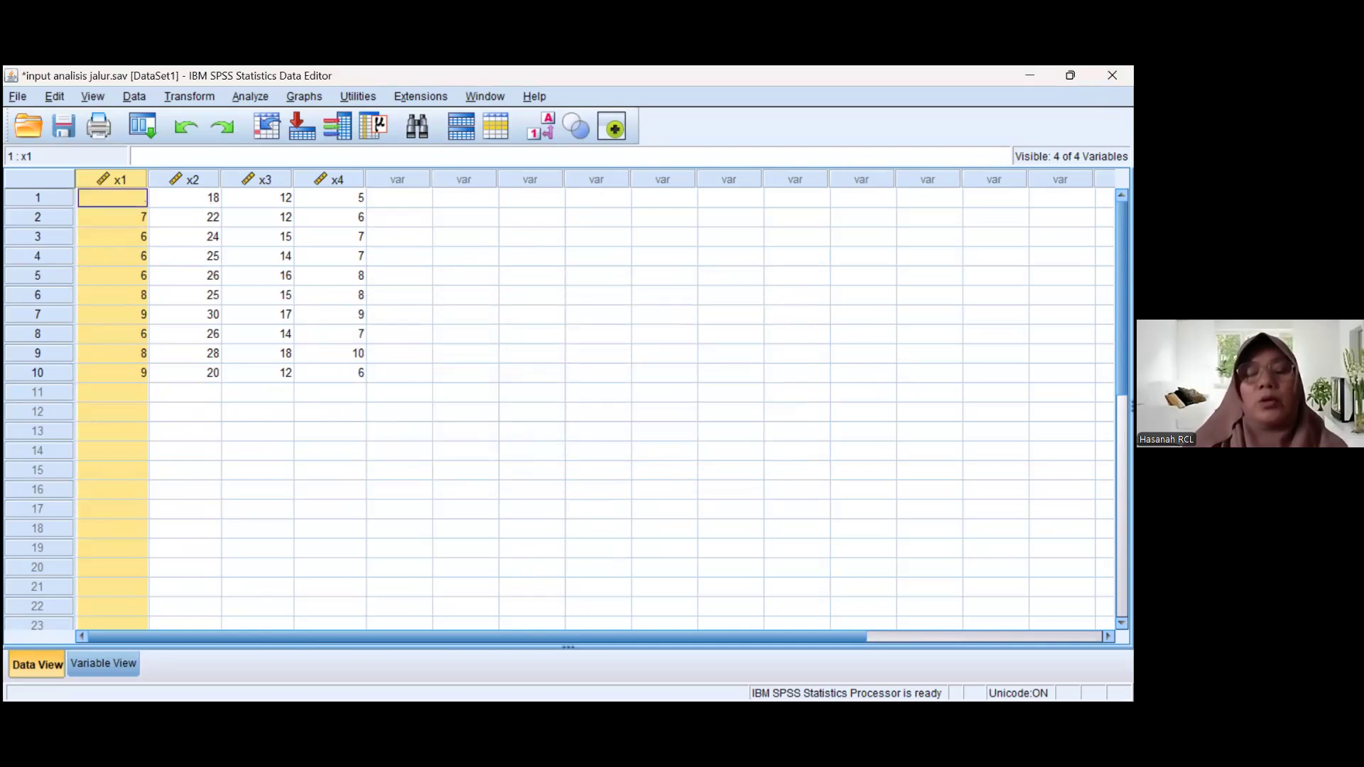
key("alt+Tab")
mouse_move(701, 681)
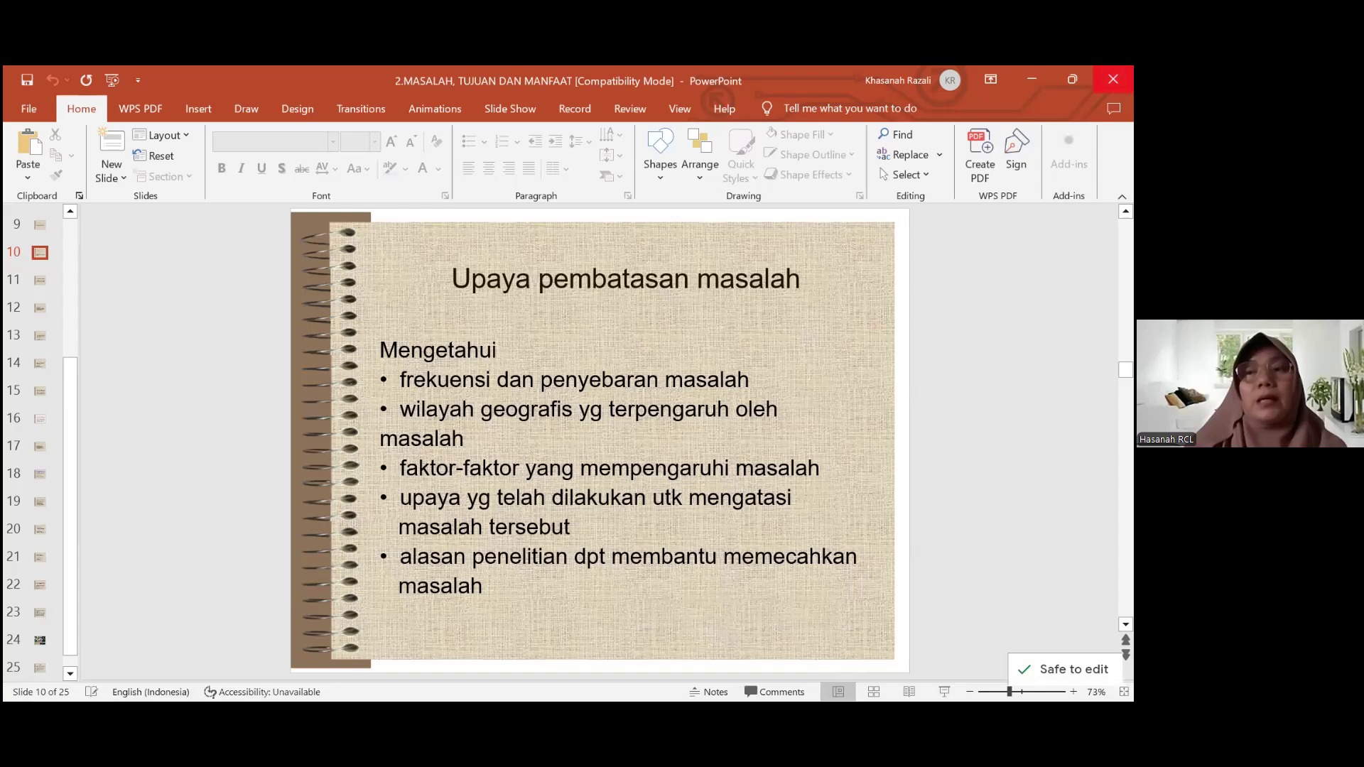
left_click(1113, 79)
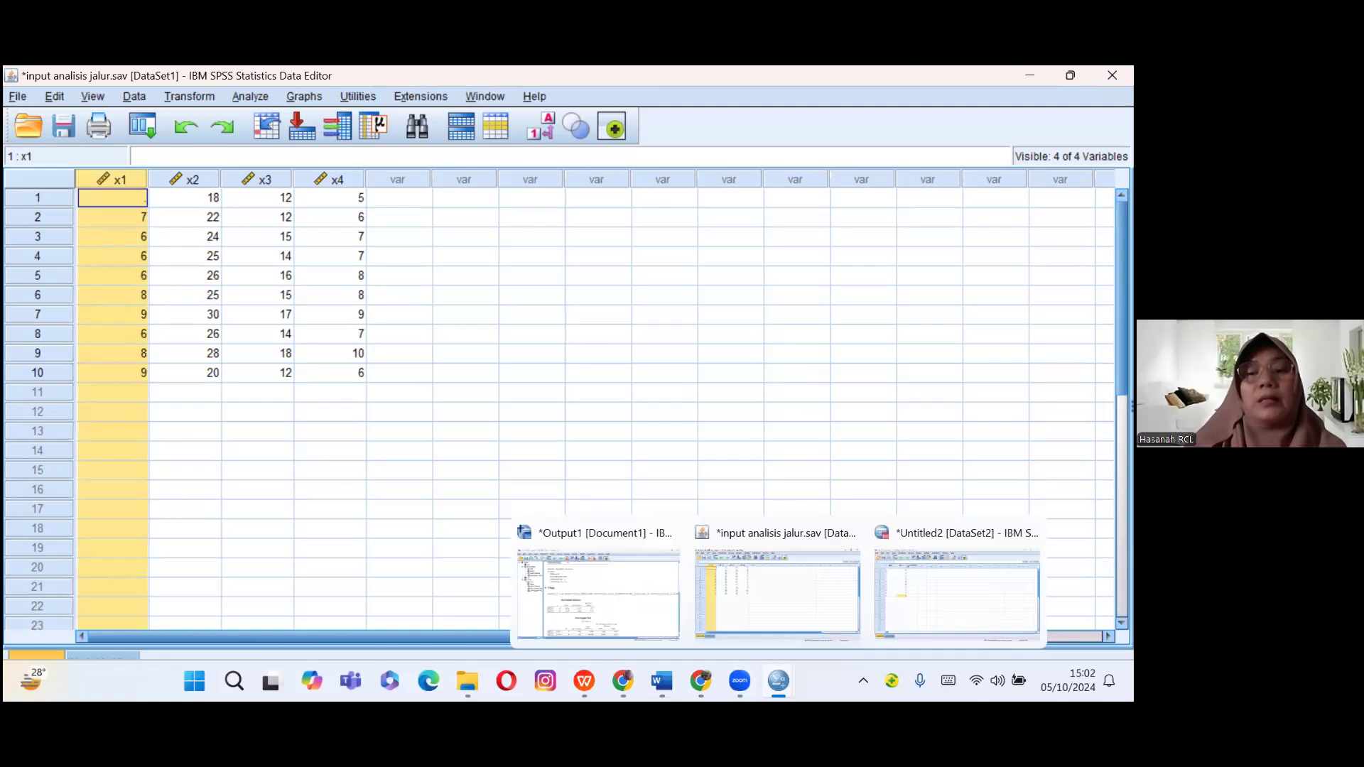
Step: Save the changes to input analisis jalur.sav and close its data window, but cancel closing the output document
left_click(740, 681)
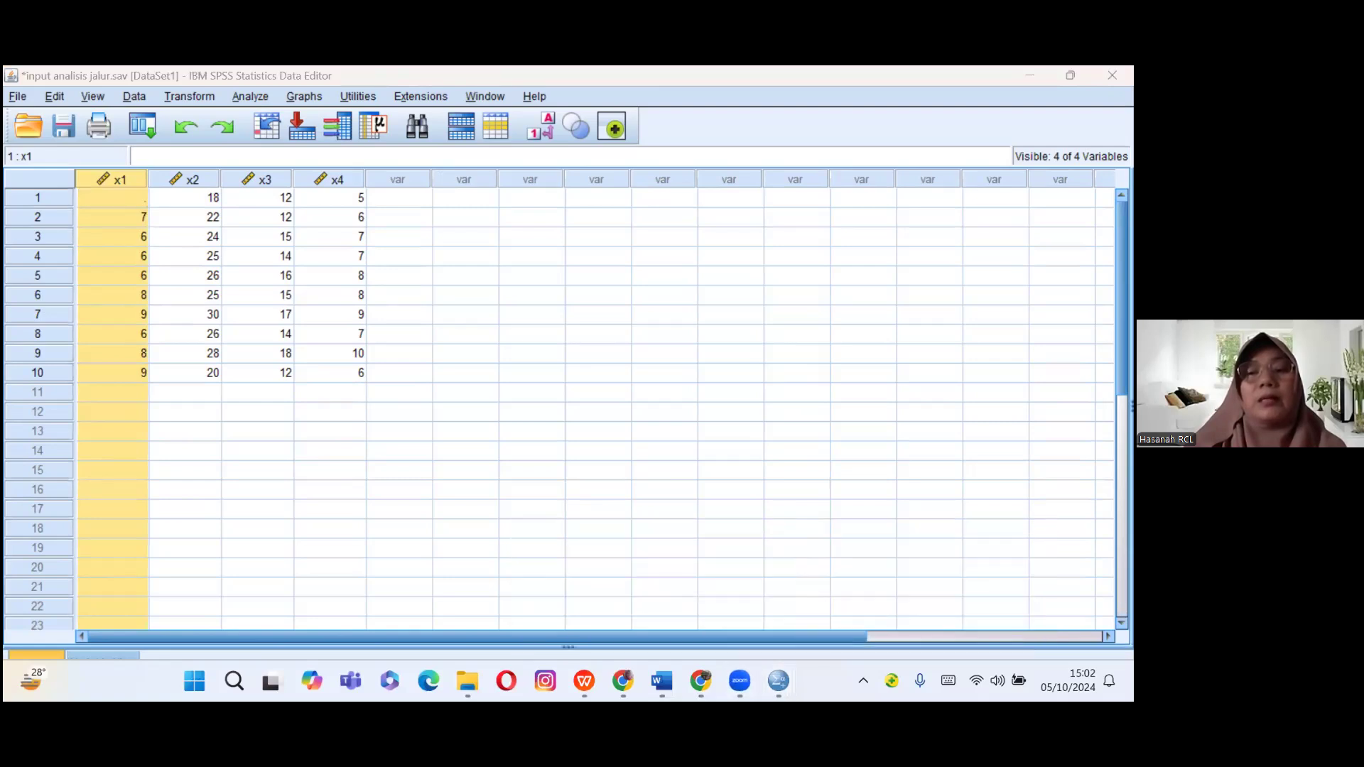
mouse_move(701, 681)
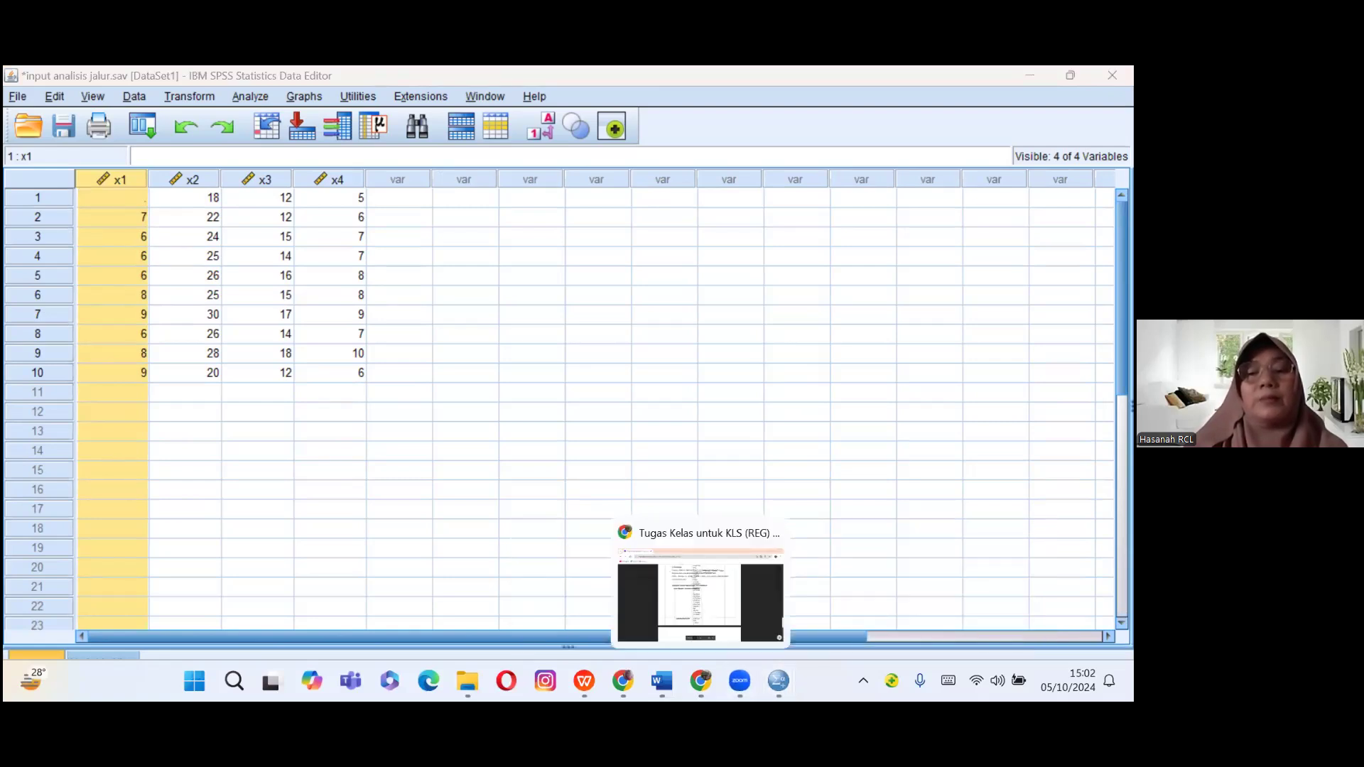
mouse_move(623, 680)
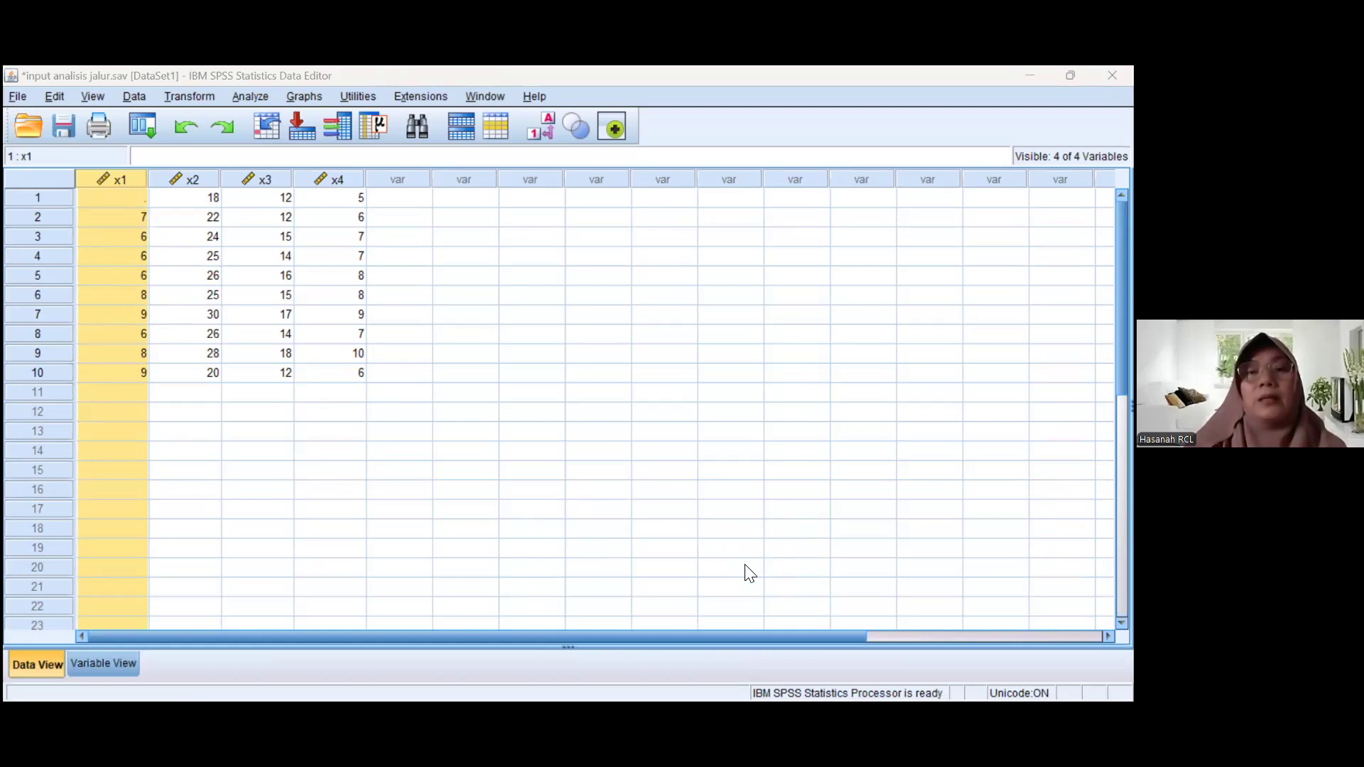
left_click(1113, 74)
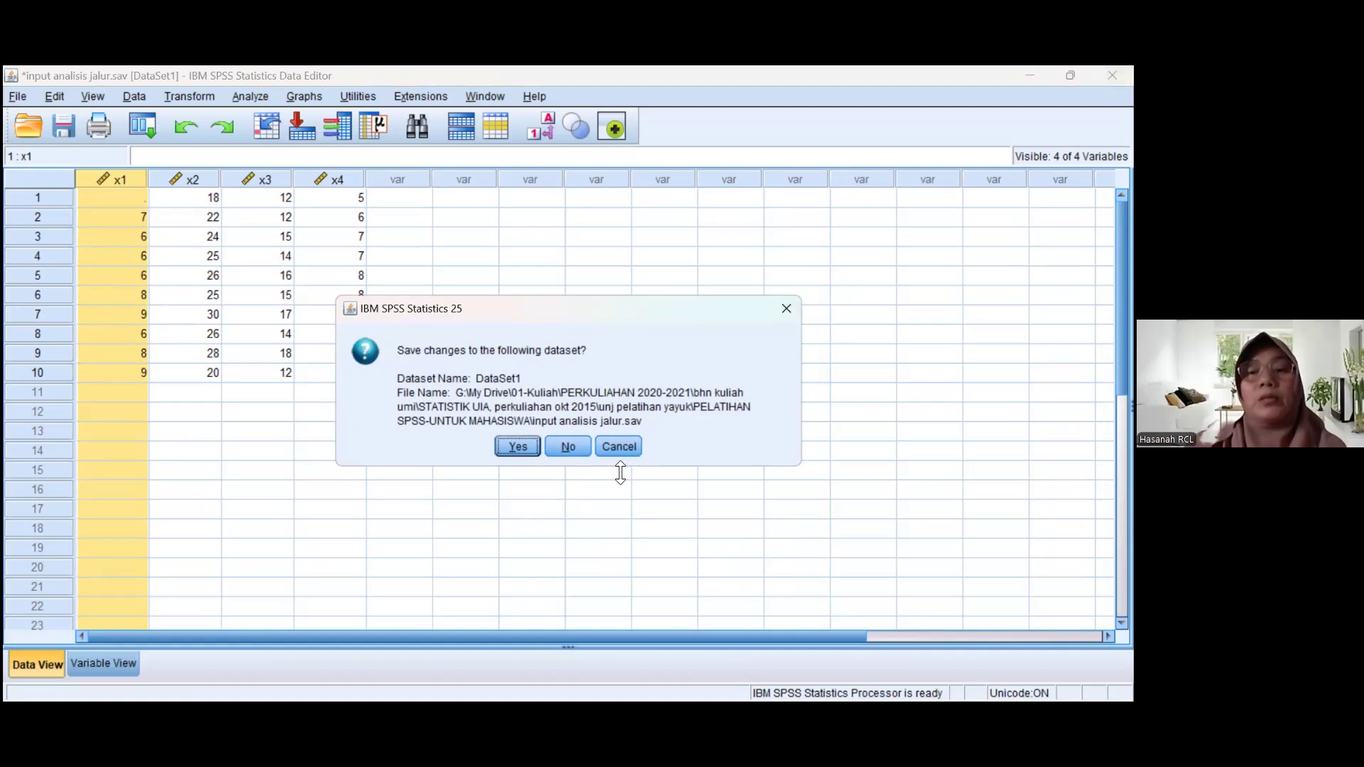
left_click(524, 445)
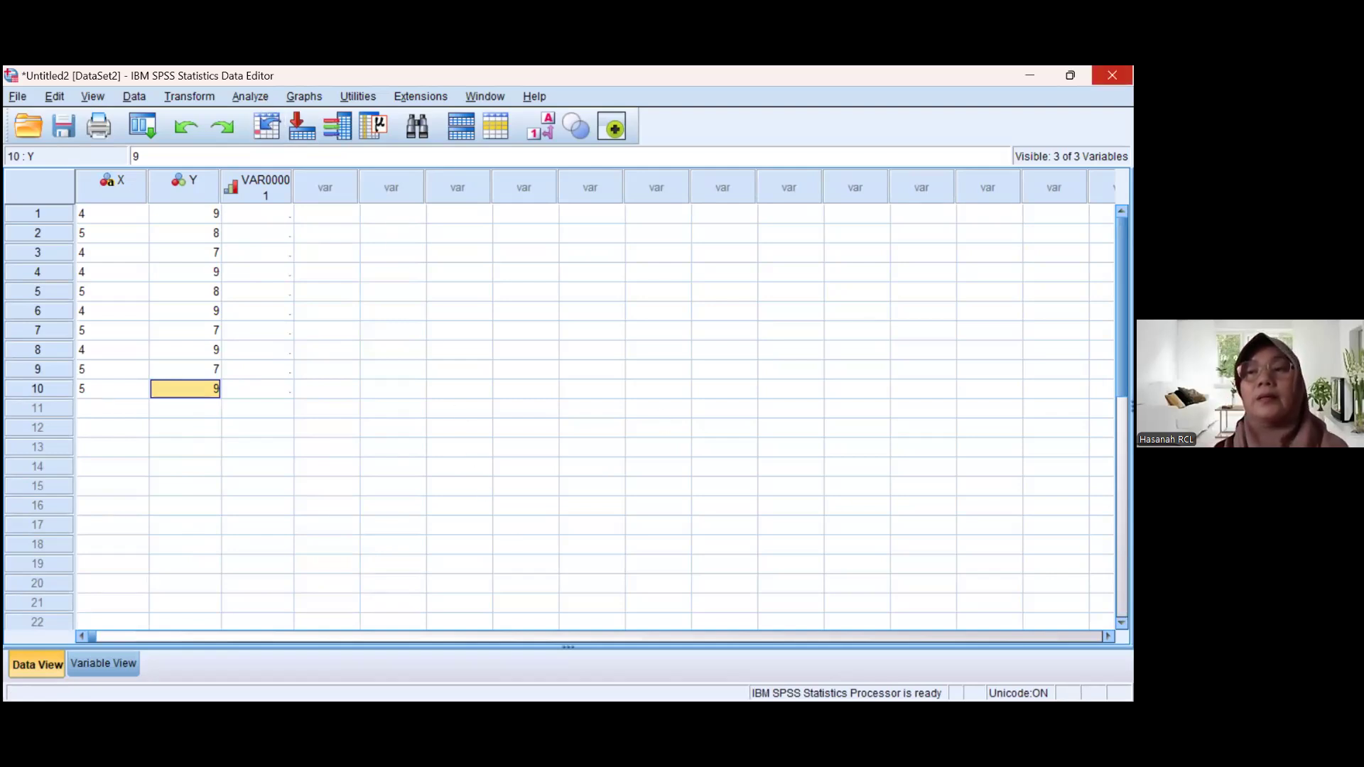
left_click(1112, 75)
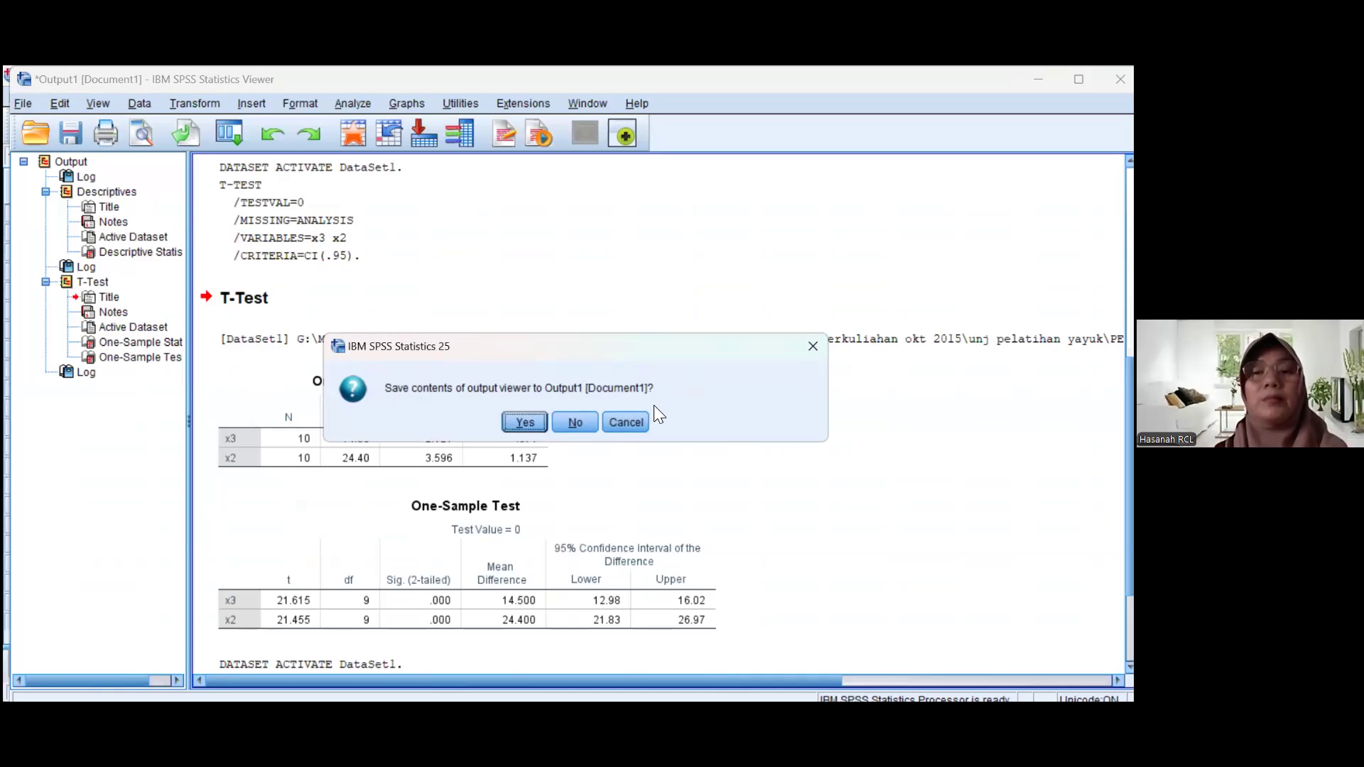
left_click(626, 423)
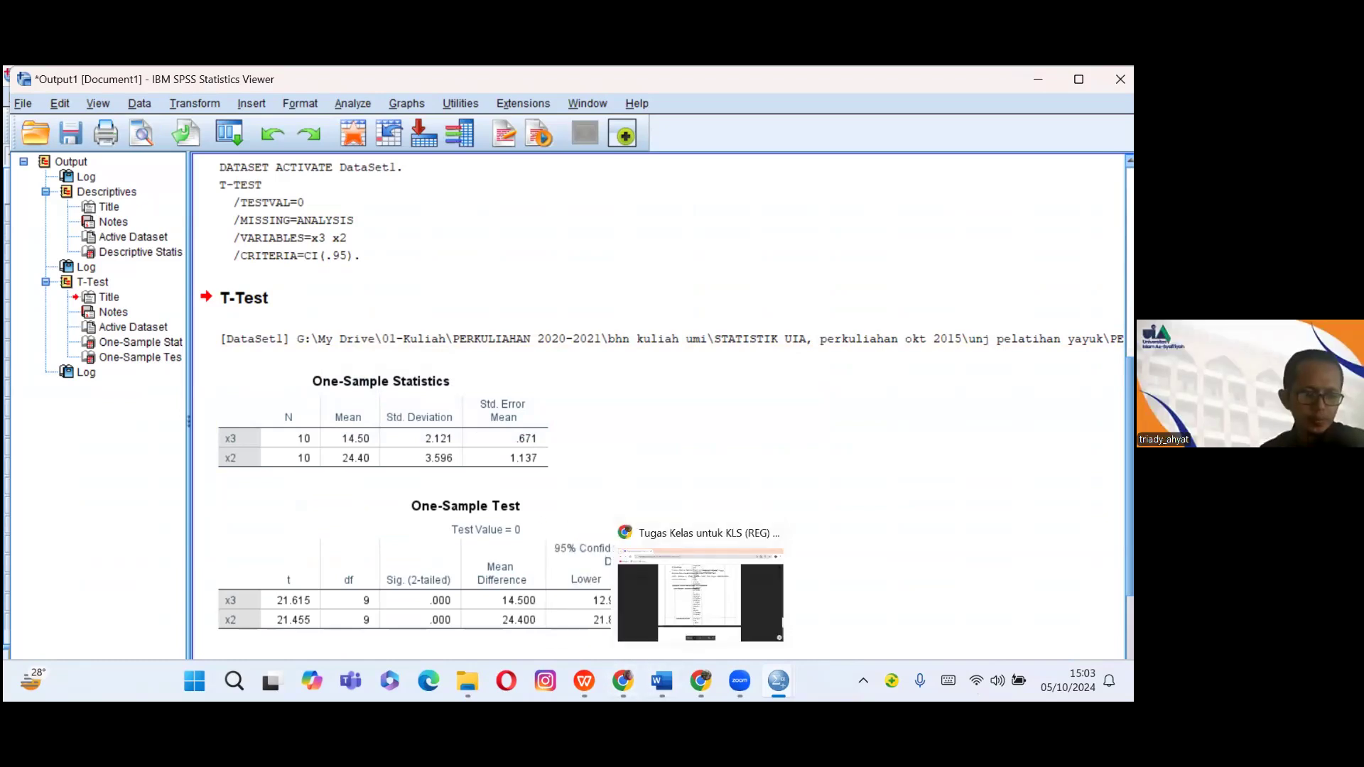
Step: Switch to Google Classroom in Chrome and close the preview of 5. RPS APLIKASI STATISTIK.doc
left_click(707, 639)
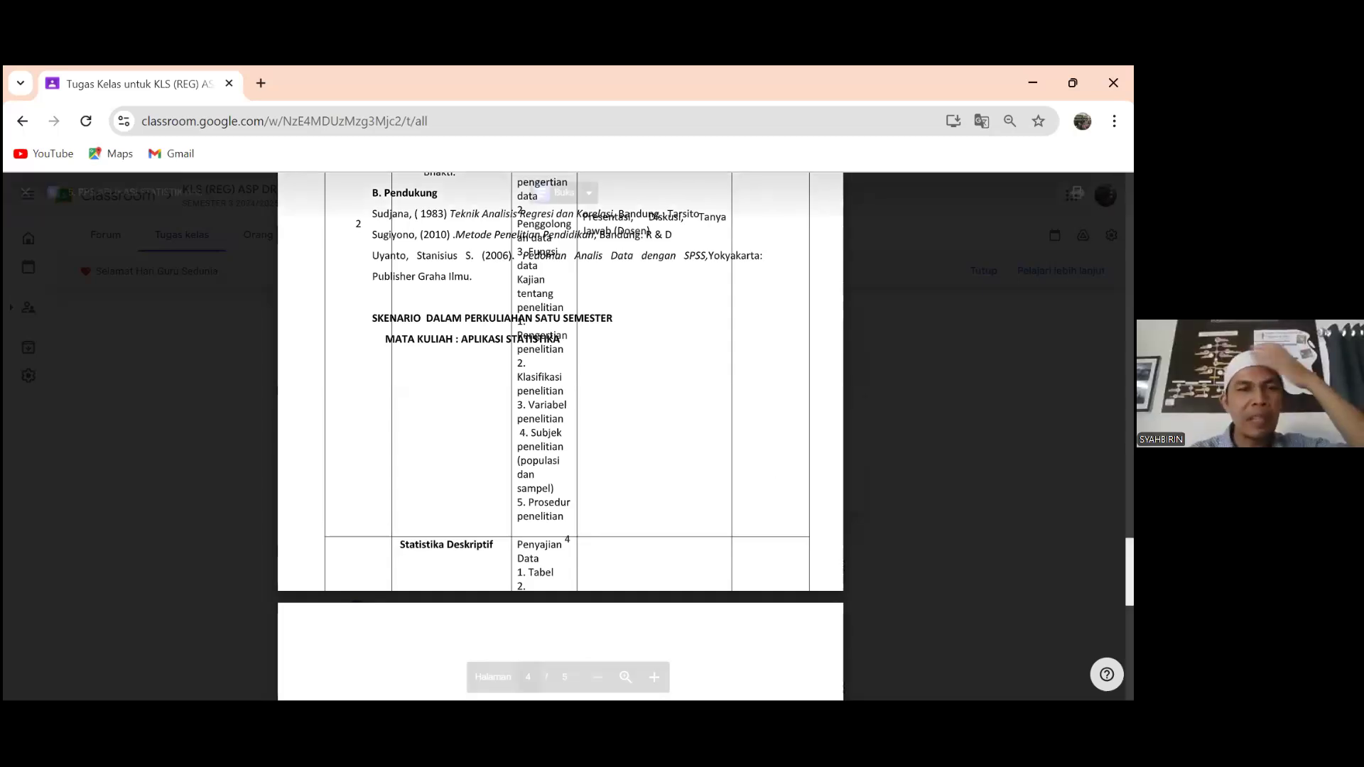
scroll(561, 437, "up", 20)
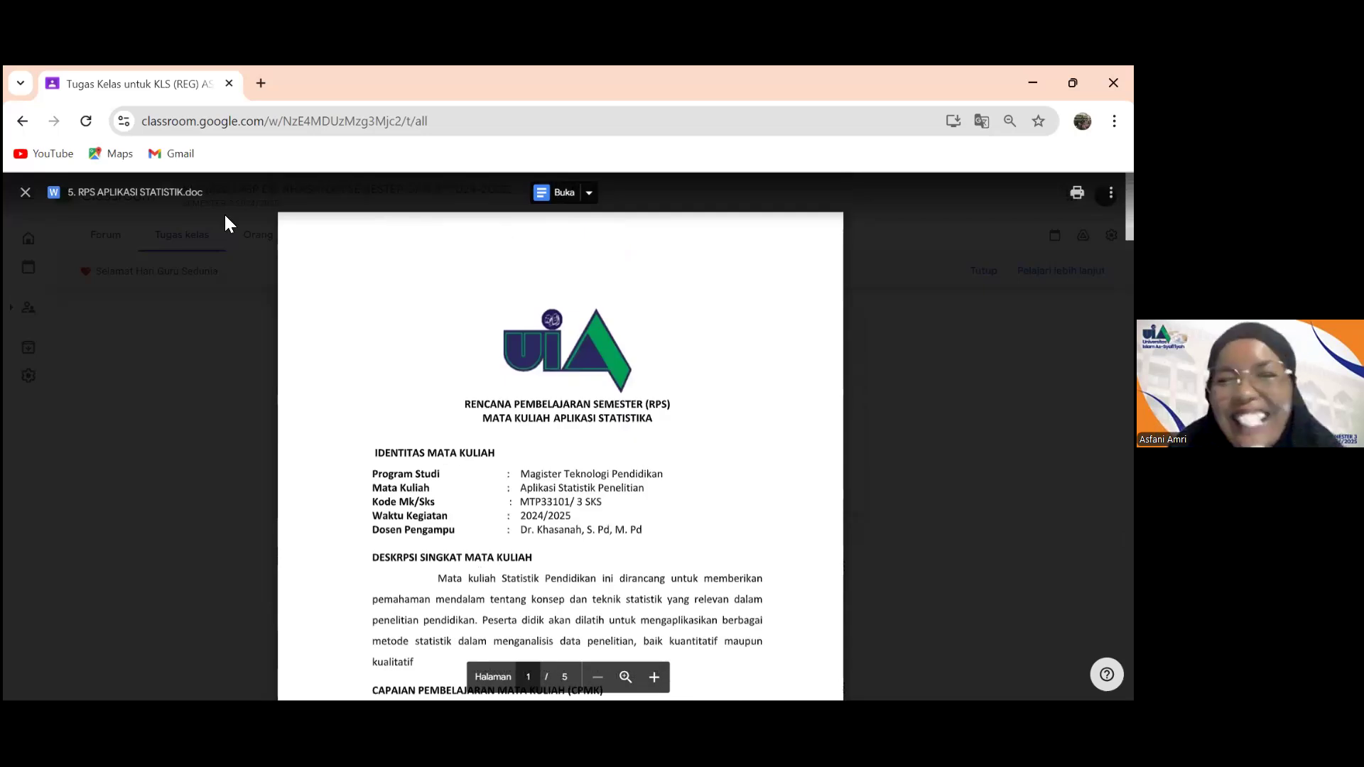
left_click(26, 192)
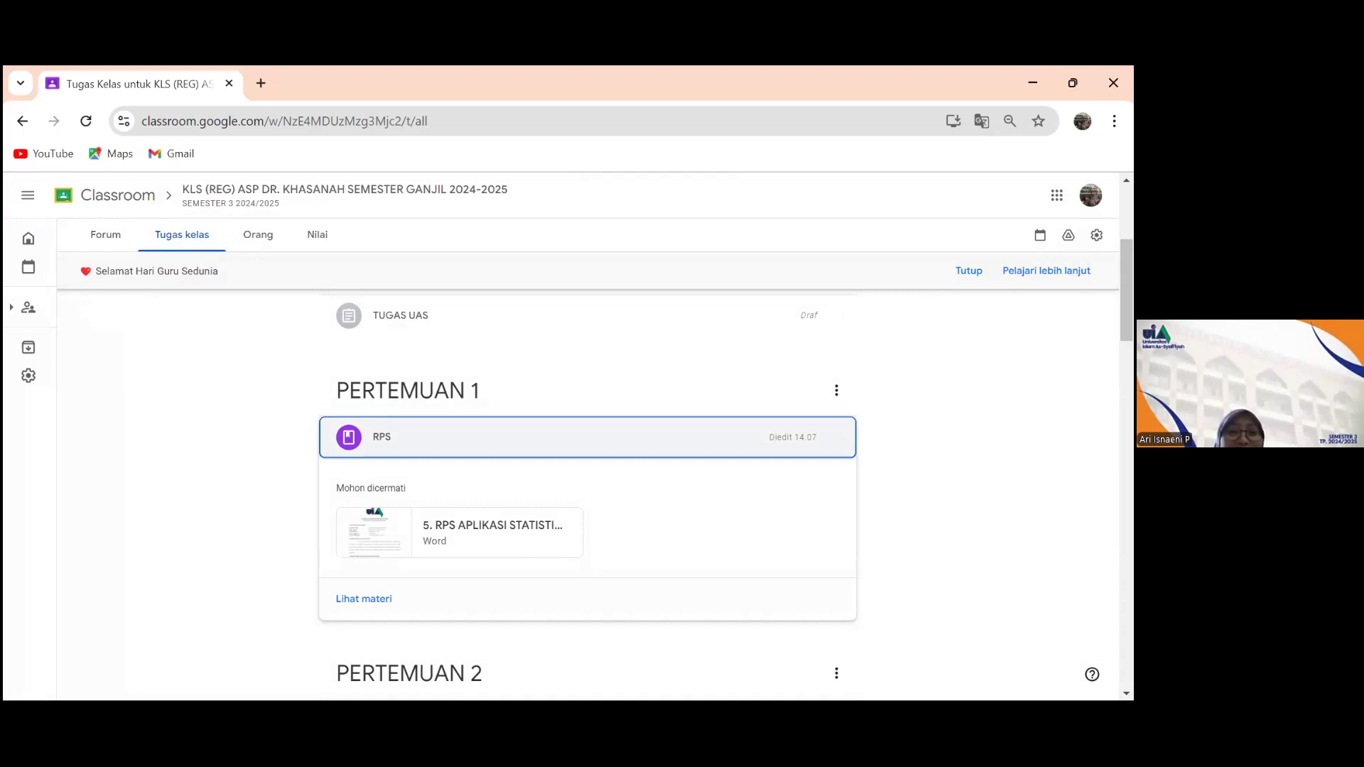
Step: Examine the classwork list, from the group and individual assignments through the PERTEMUAN topics
scroll(588, 462, "down", 3)
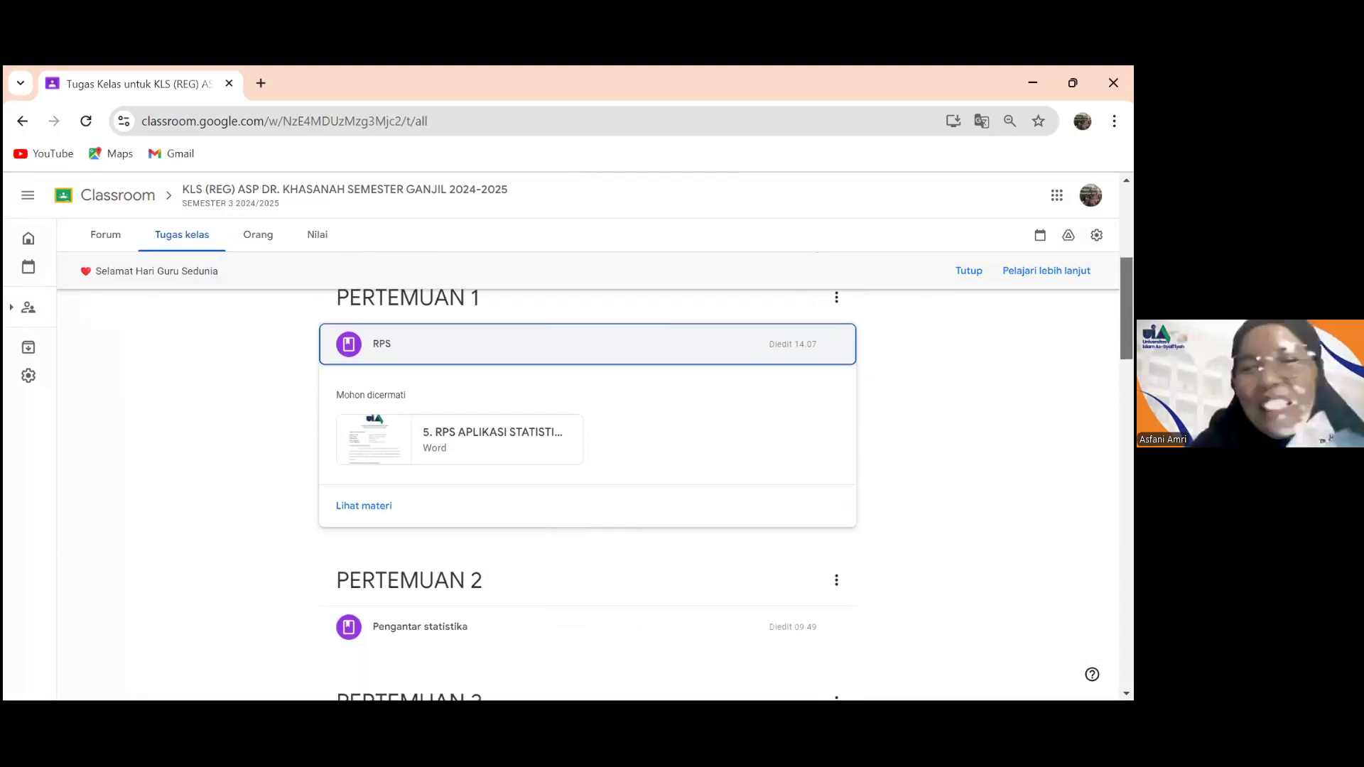
scroll(588, 490, "down", 1)
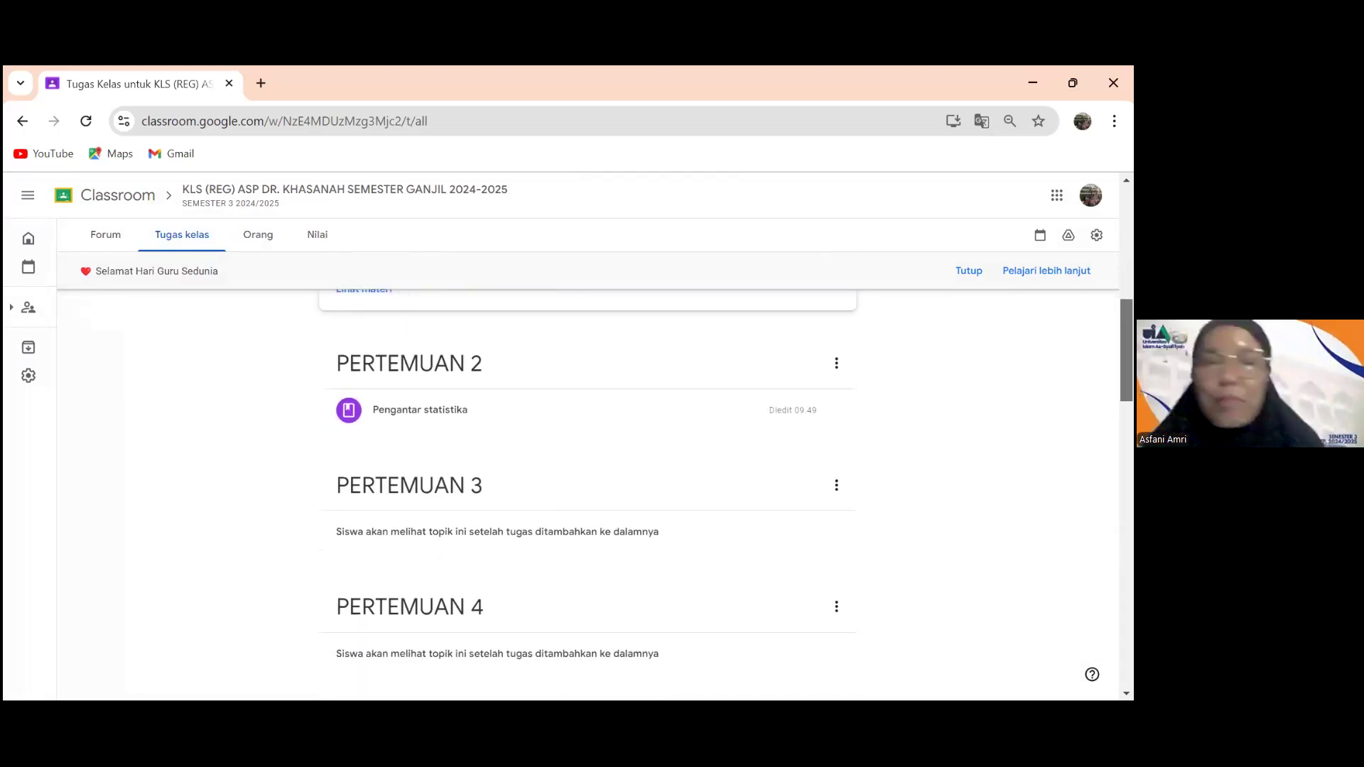
scroll(587, 462, "up", 3)
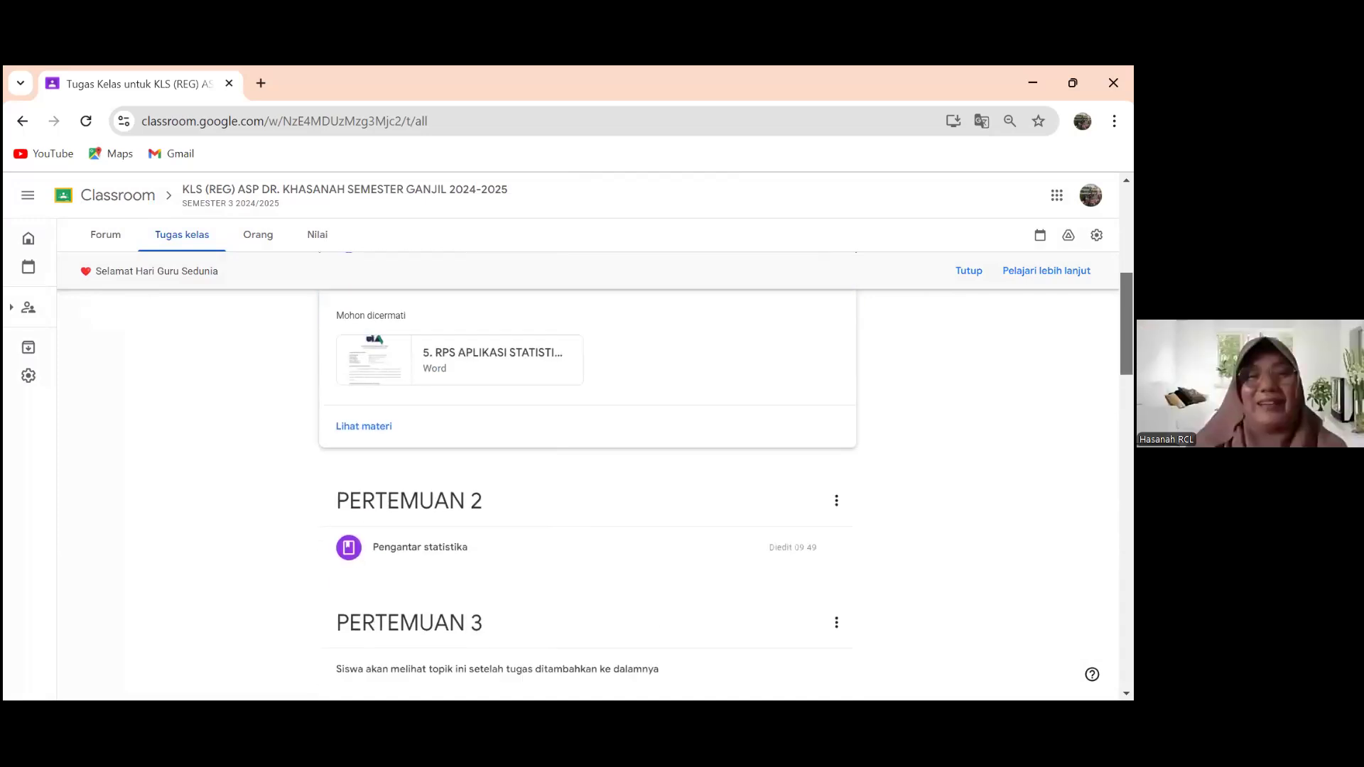
scroll(626, 398, "down", 2)
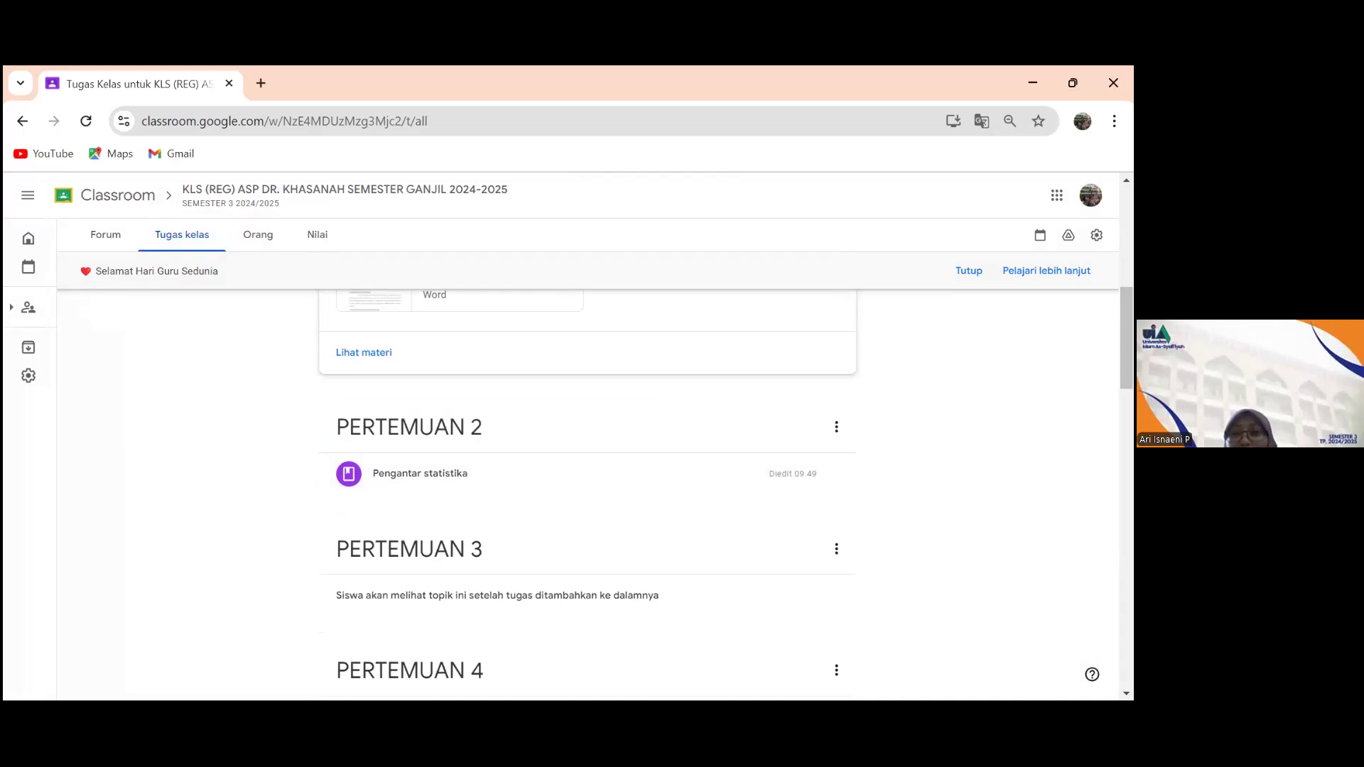
scroll(588, 491, "down", 3)
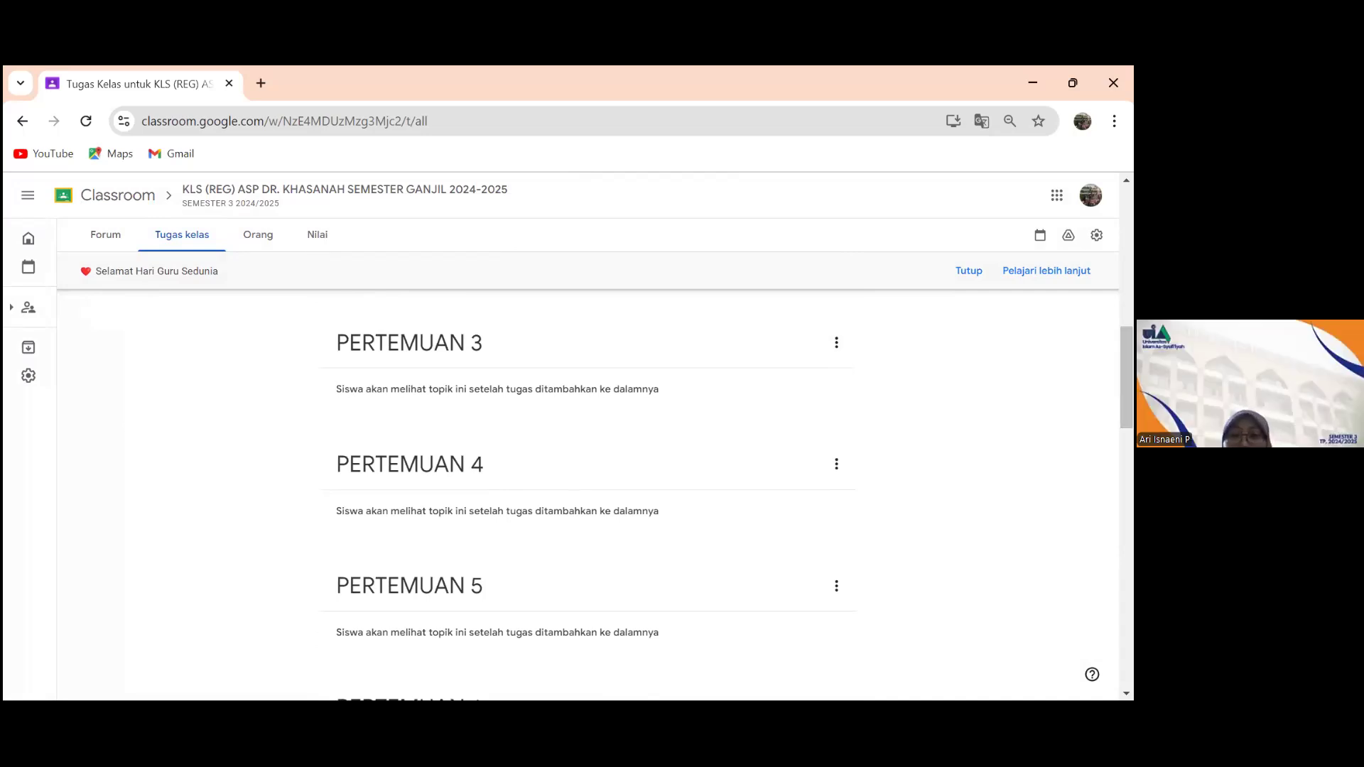
scroll(588, 462, "up", 3)
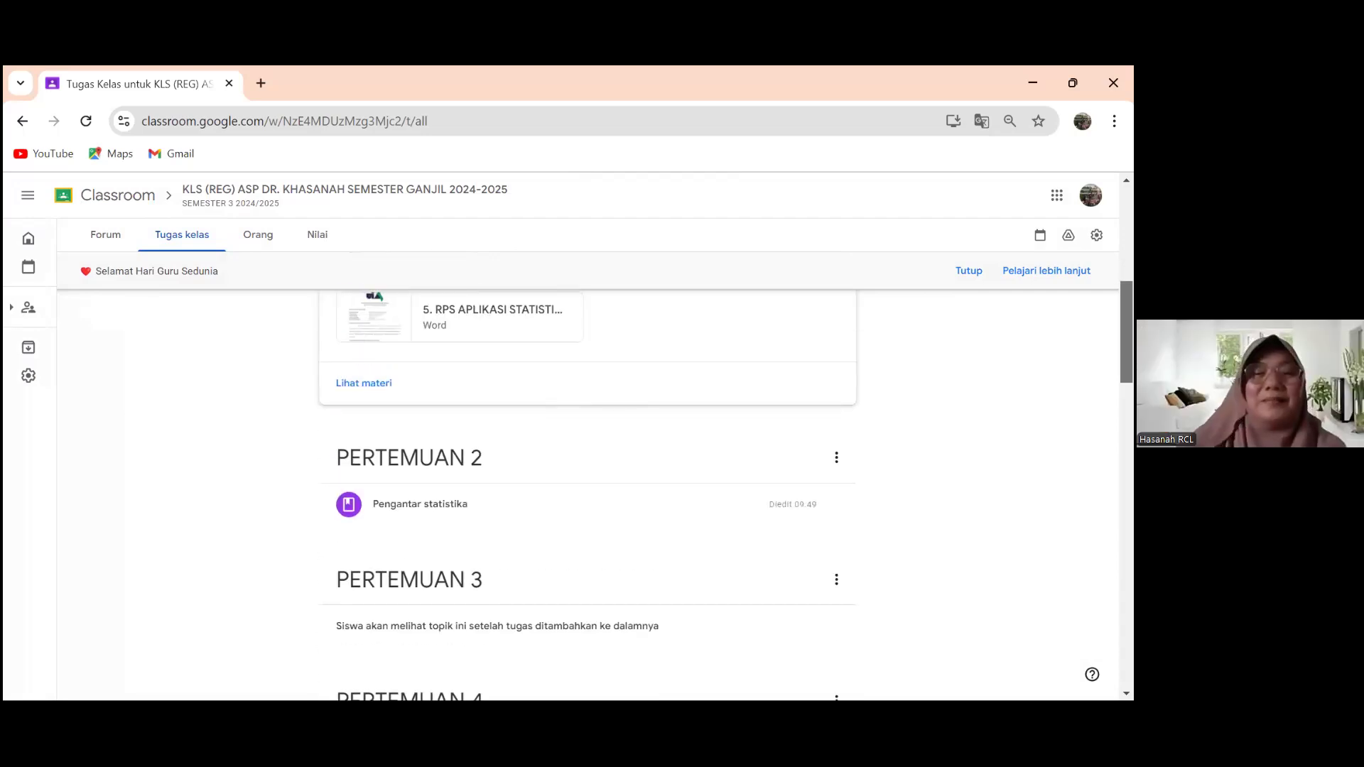
scroll(587, 483, "up", 2)
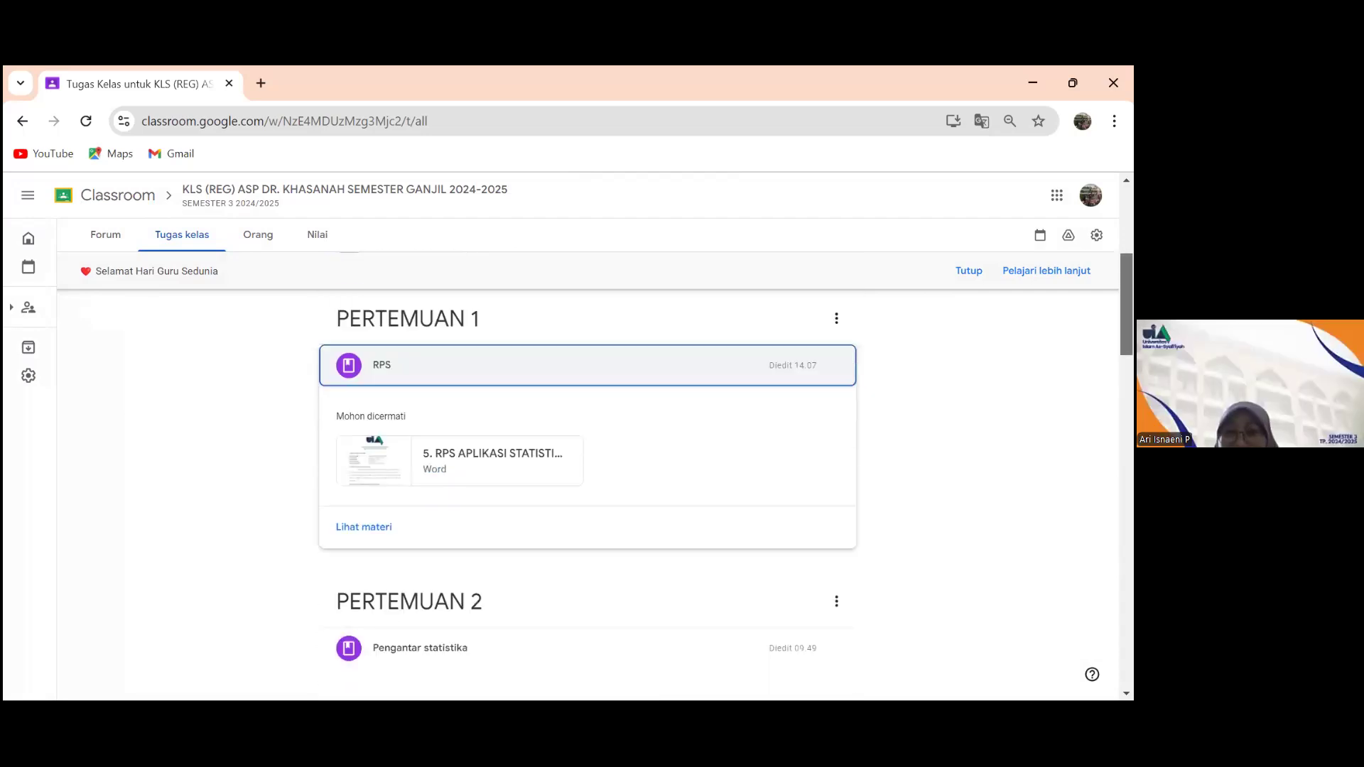
scroll(587, 461, "up", 4)
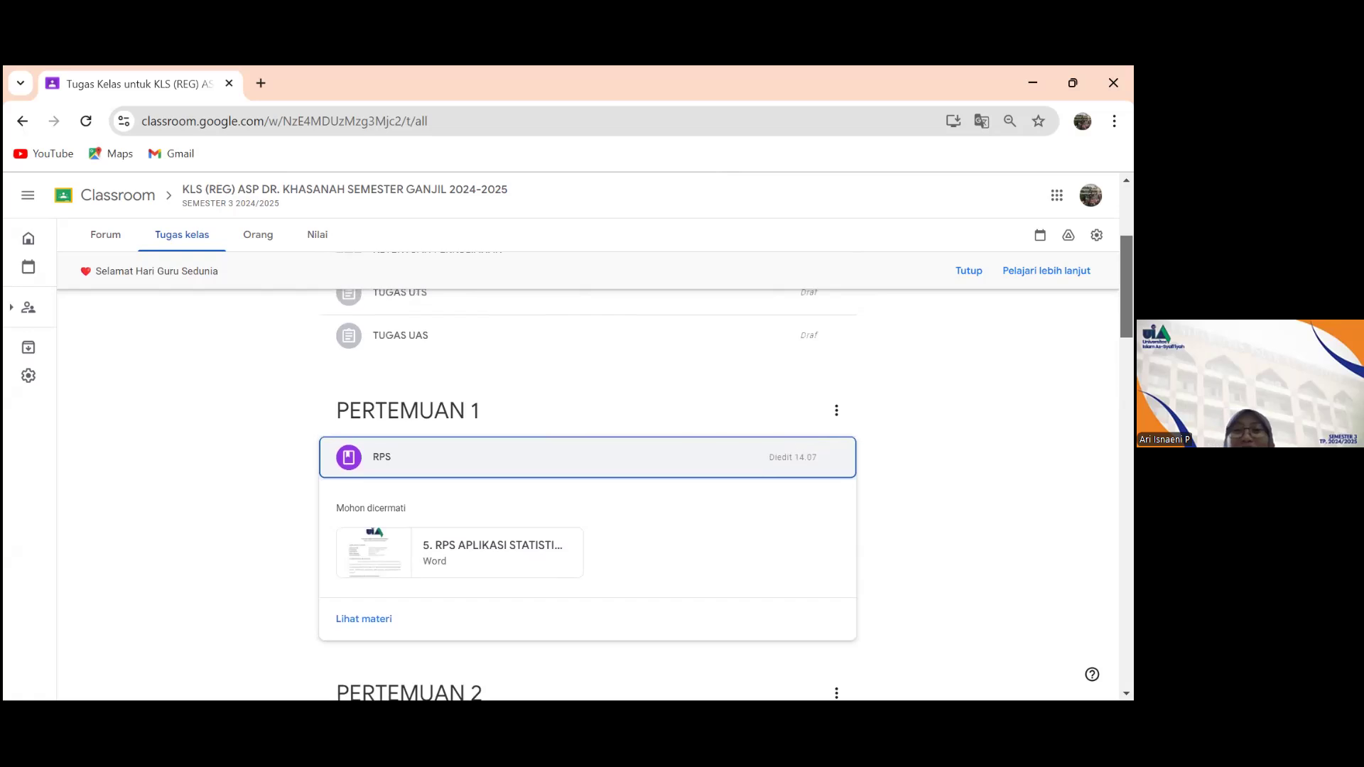
scroll(588, 461, "up", 2)
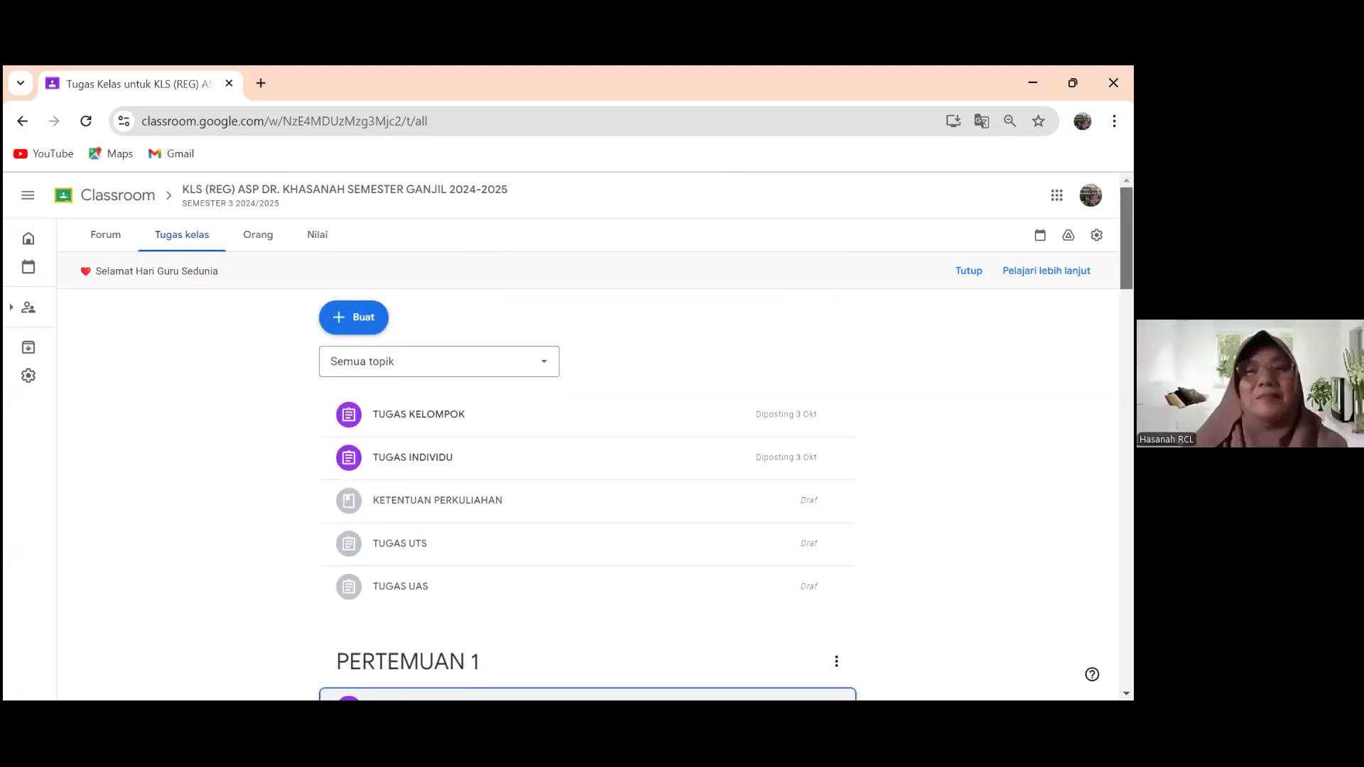
scroll(588, 462, "down", 1)
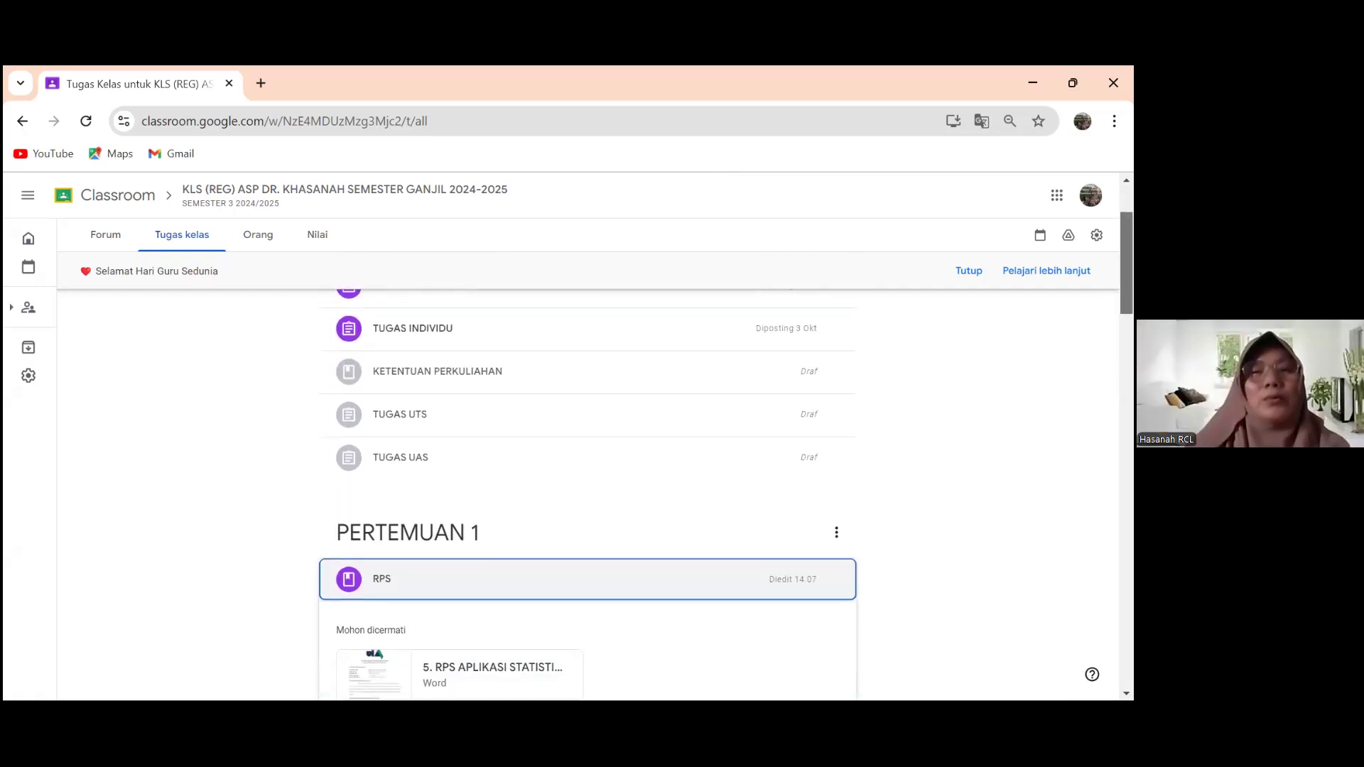
scroll(588, 462, "up", 1)
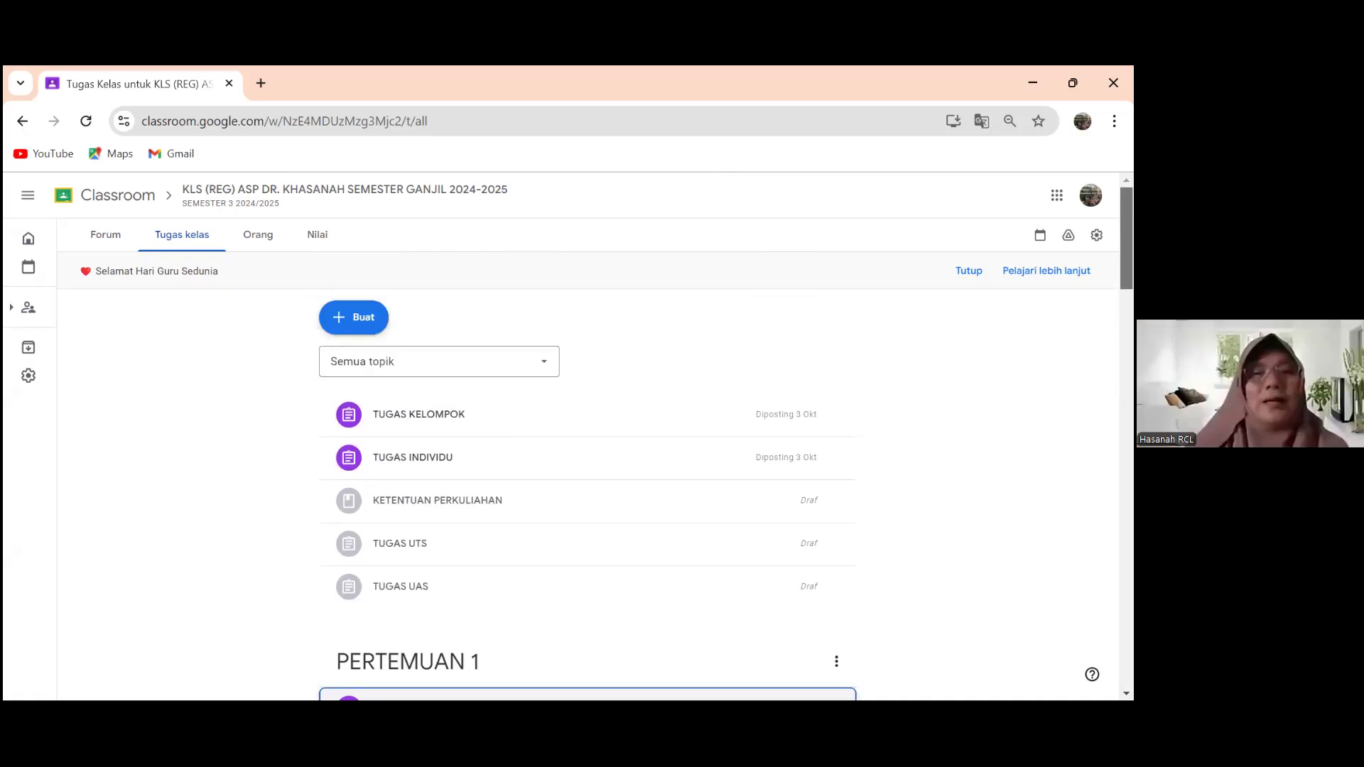
scroll(588, 462, "down", 3)
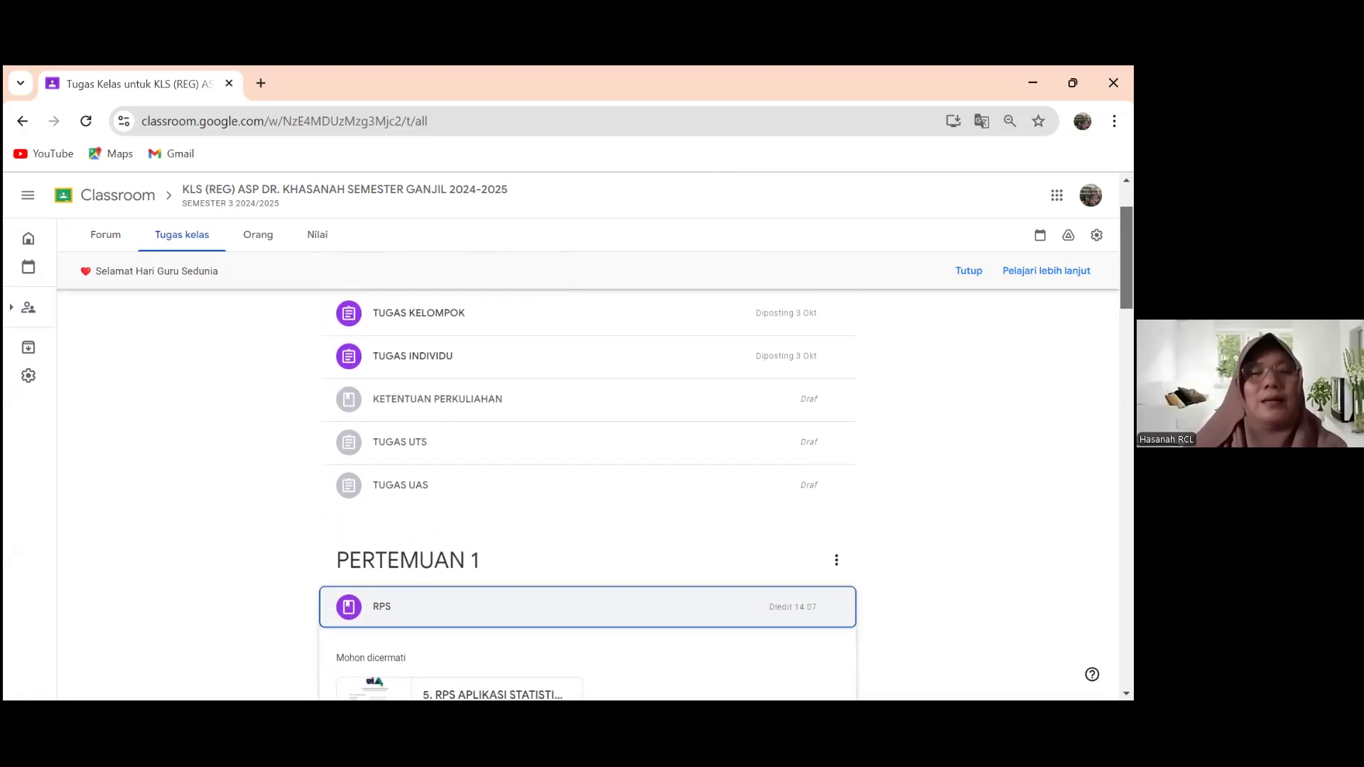
scroll(588, 462, "down", 1)
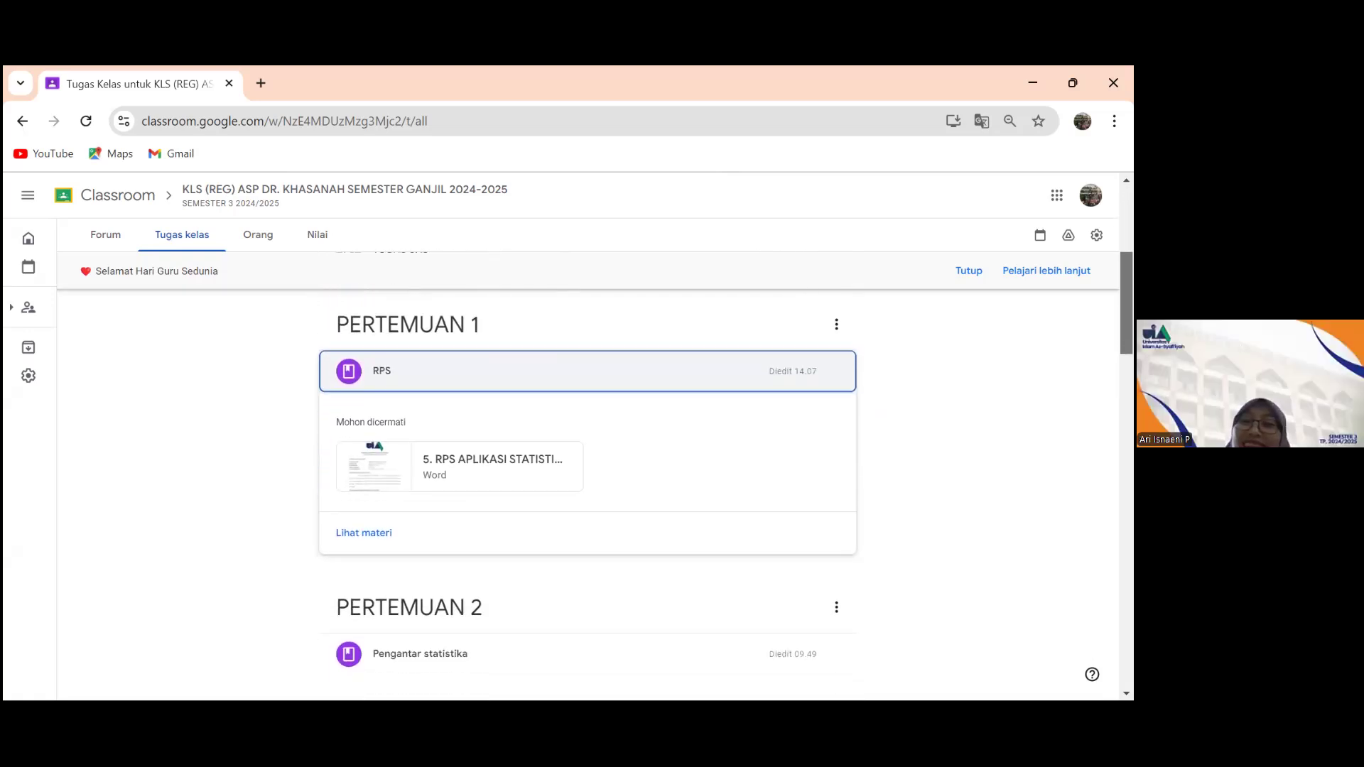
scroll(587, 462, "down", 1)
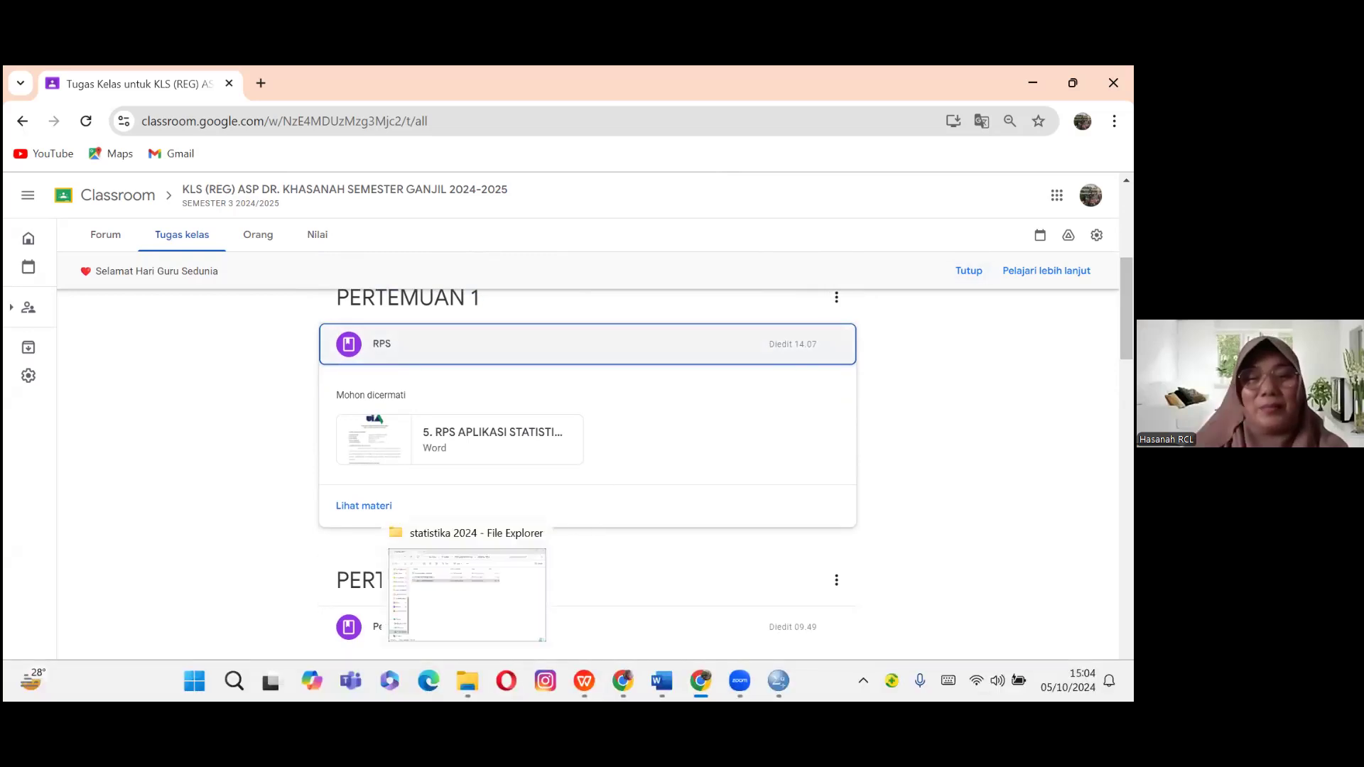
Step: Switch to the statistika 2024 folder in File Explorer
mouse_move(467, 680)
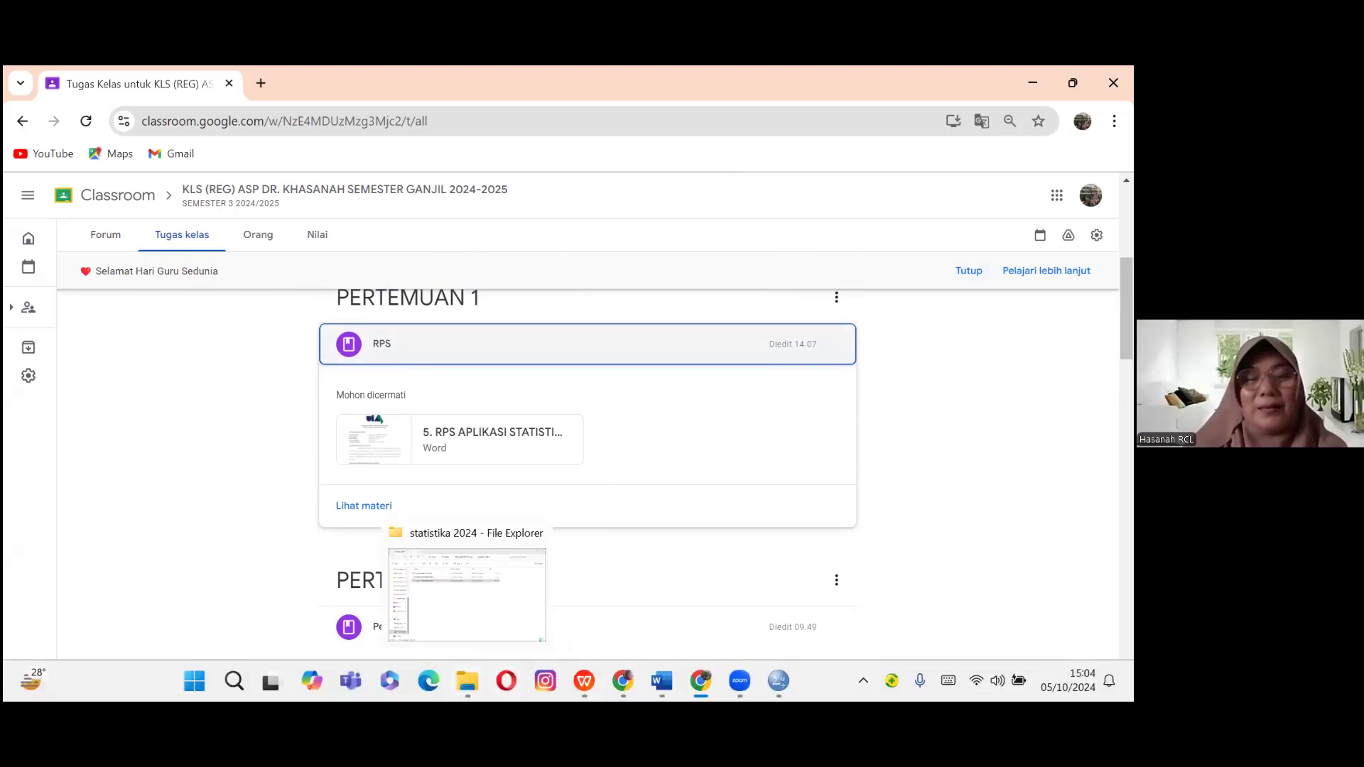
left_click(474, 642)
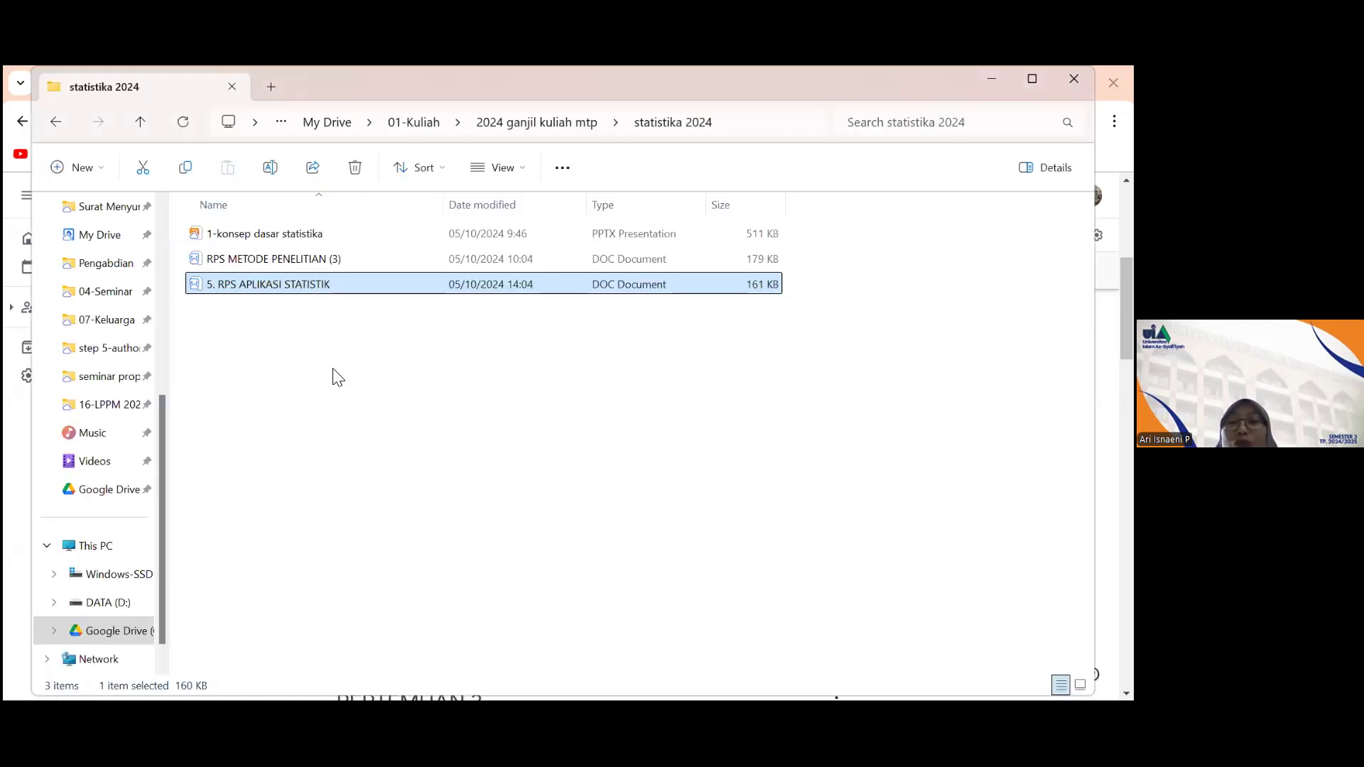